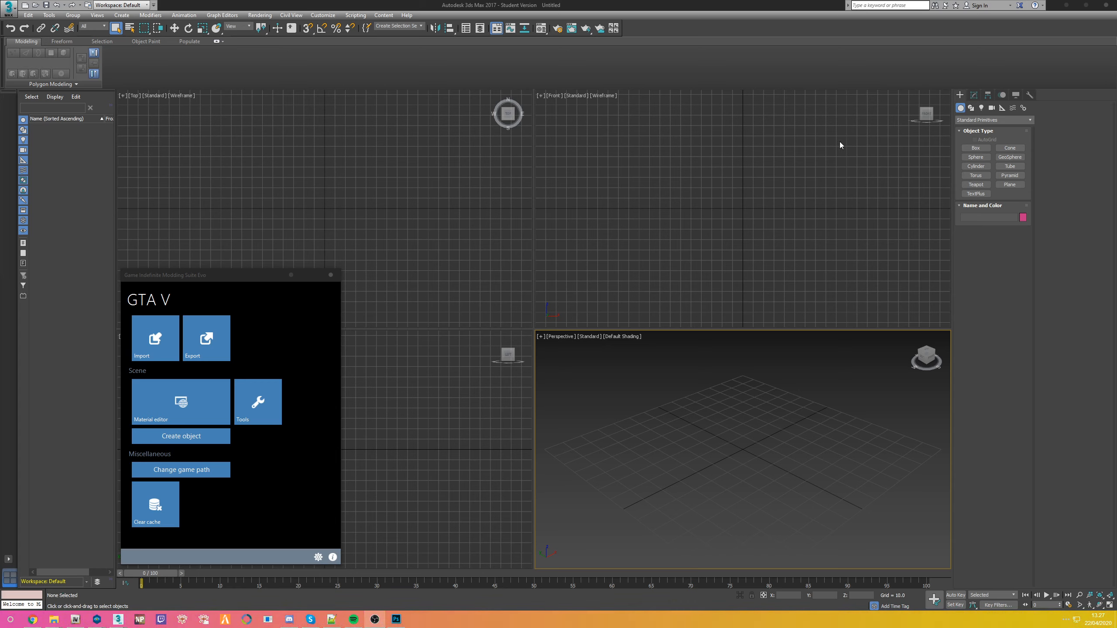
# - Create a TextPlus object near the centre of the grid in the perspective view
pyautogui.click(977, 194)
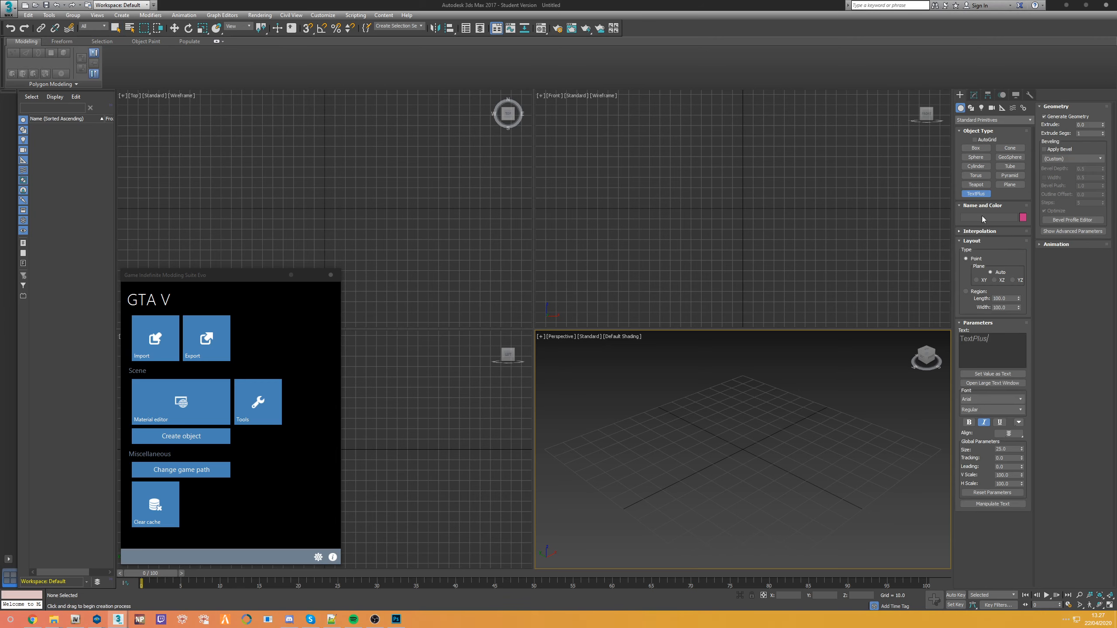
pyautogui.click(741, 448)
pyautogui.rightClick(736, 446)
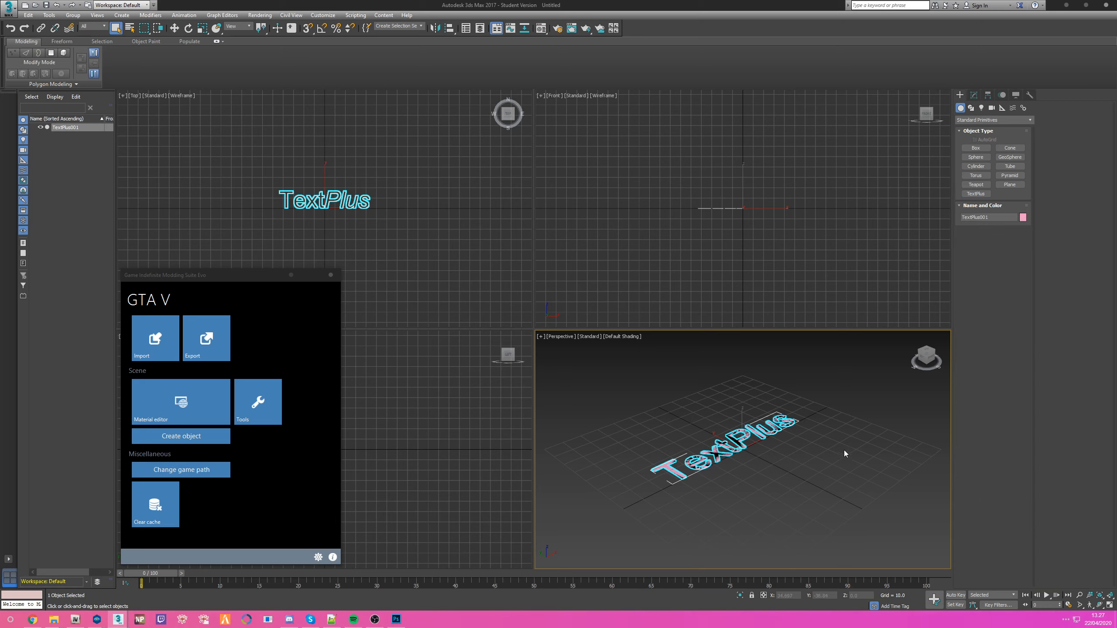
pyautogui.keyDown('alt'); pyautogui.moveTo(845, 451); pyautogui.dragTo(748, 449, button='middle'); pyautogui.keyUp('alt')
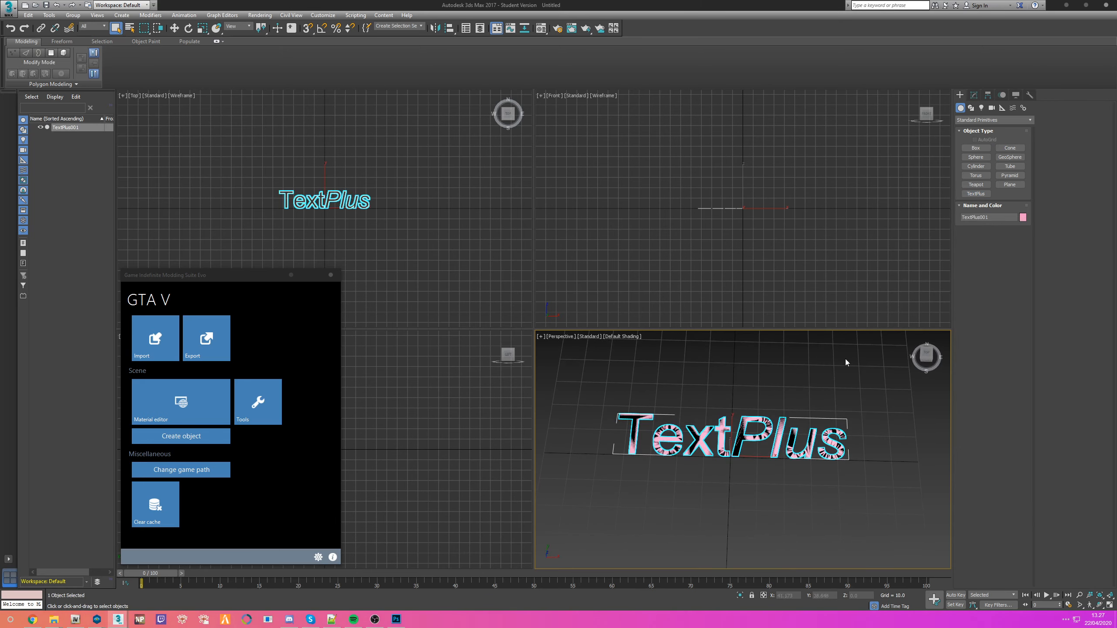
# - Replace the default text of the TextPlus object with "YODA" and "SUCKS" on two lines
pyautogui.click(974, 96)
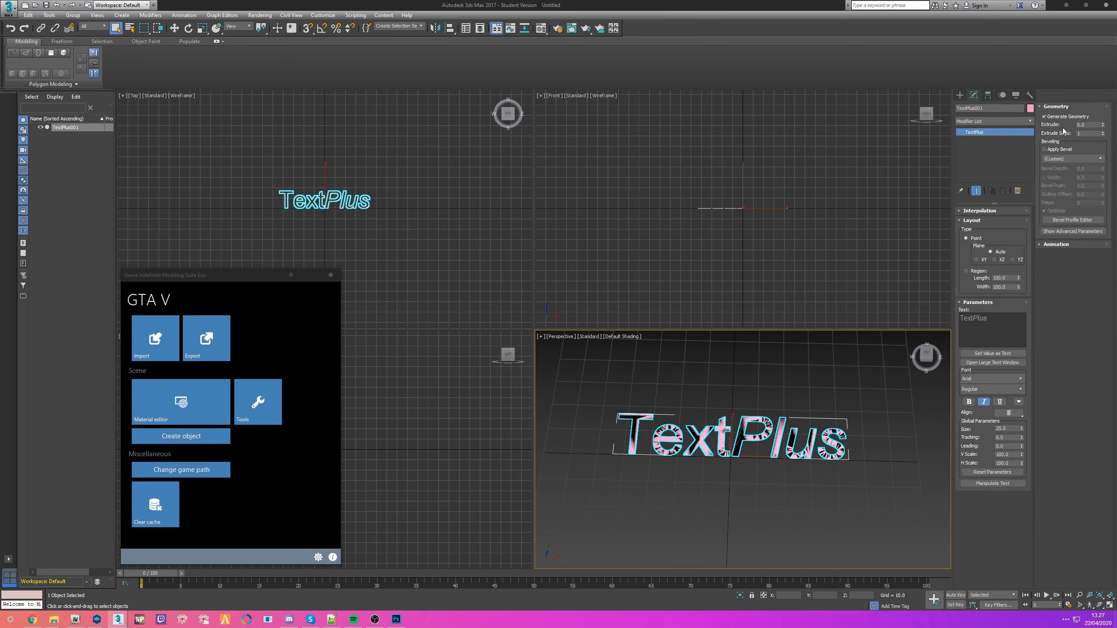
pyautogui.doubleClick(993, 324)
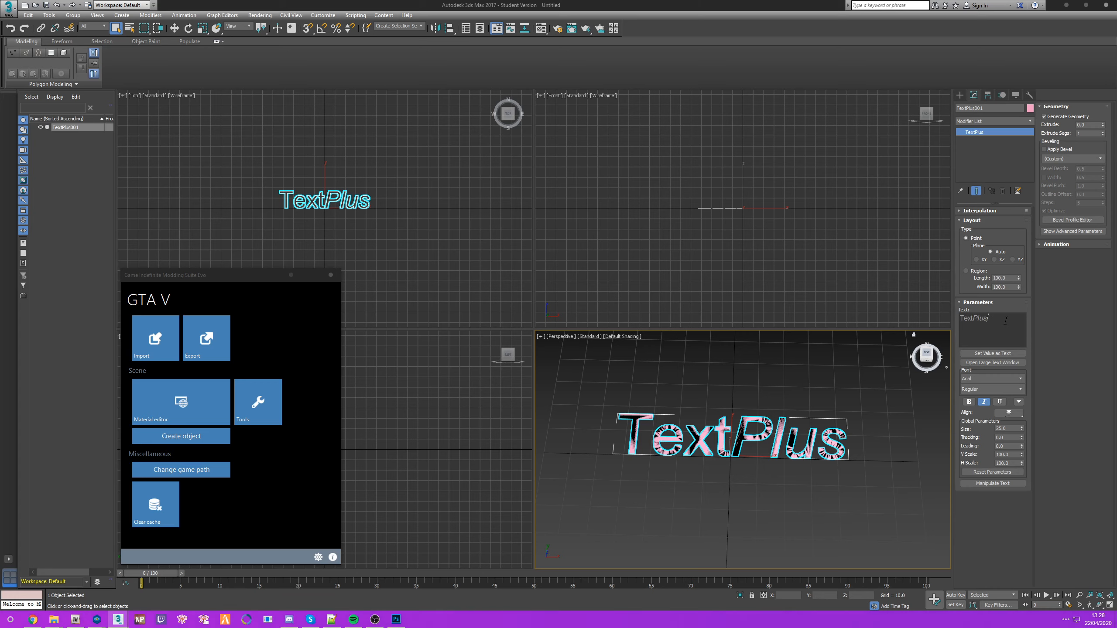
pyautogui.doubleClick(981, 329)
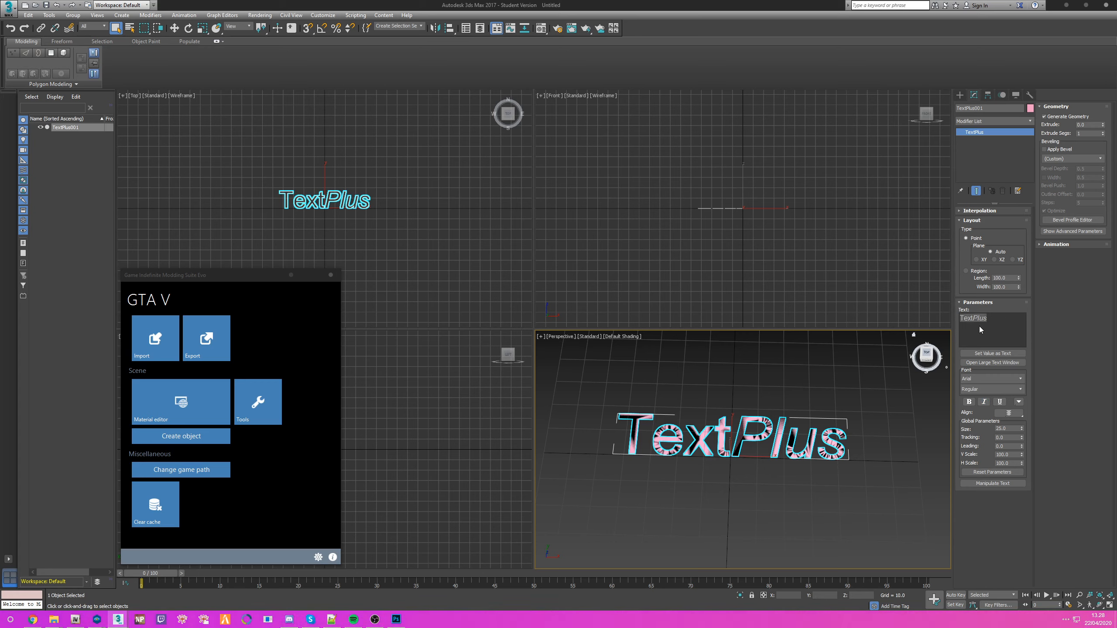
pyautogui.write('YODA ')
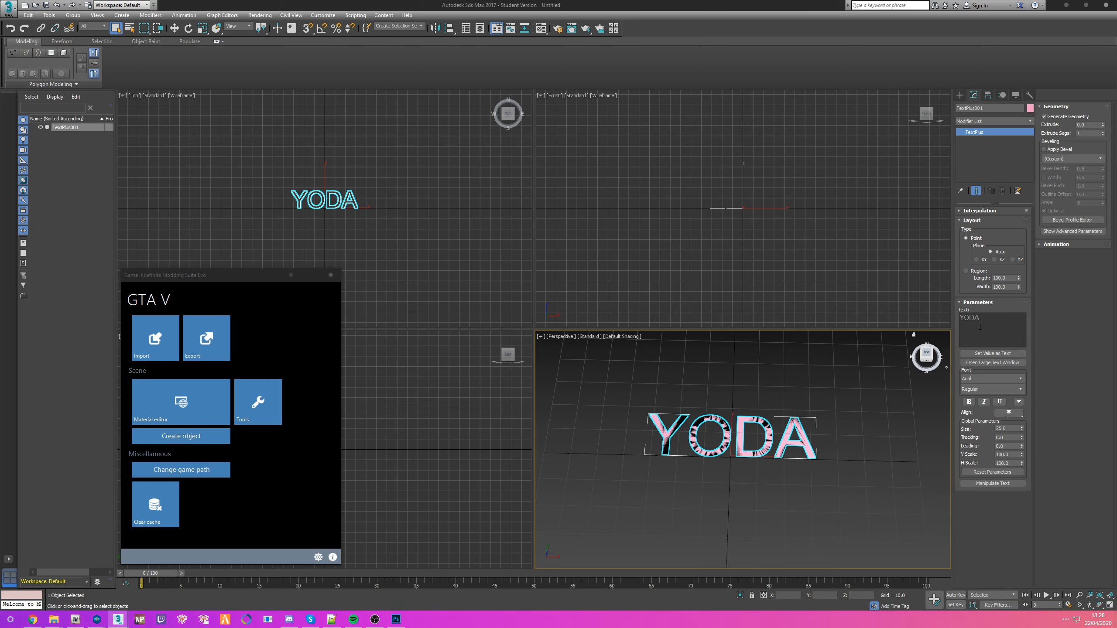
pyautogui.write('SUCKS')
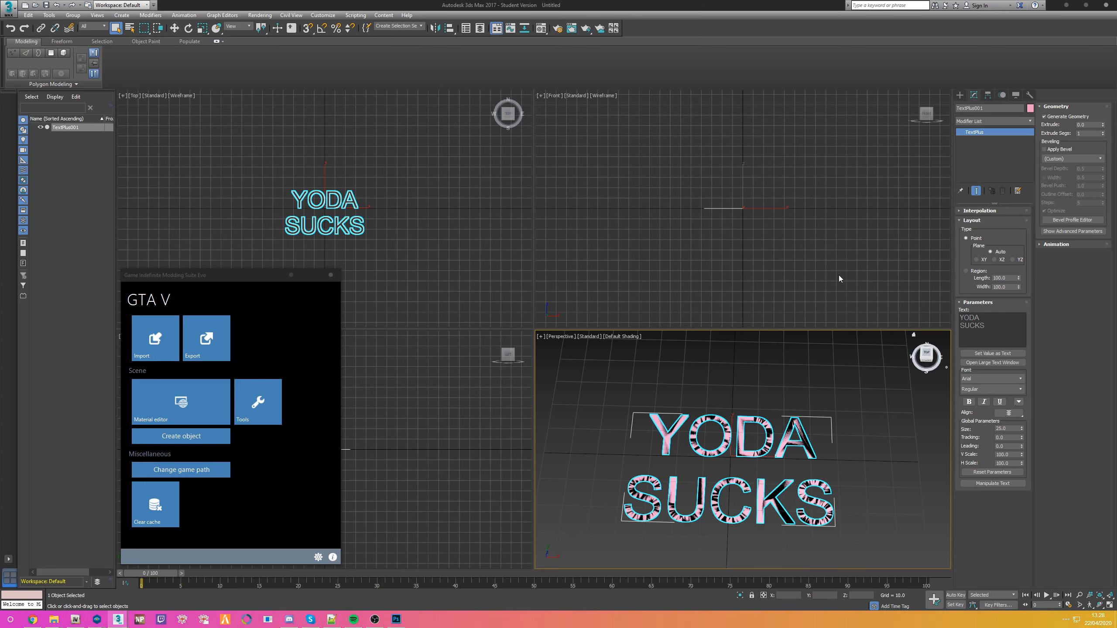
# - Change the font of the whole text to Comic Sans MS
pyautogui.moveTo(1006, 326); pyautogui.dragTo(960, 316)
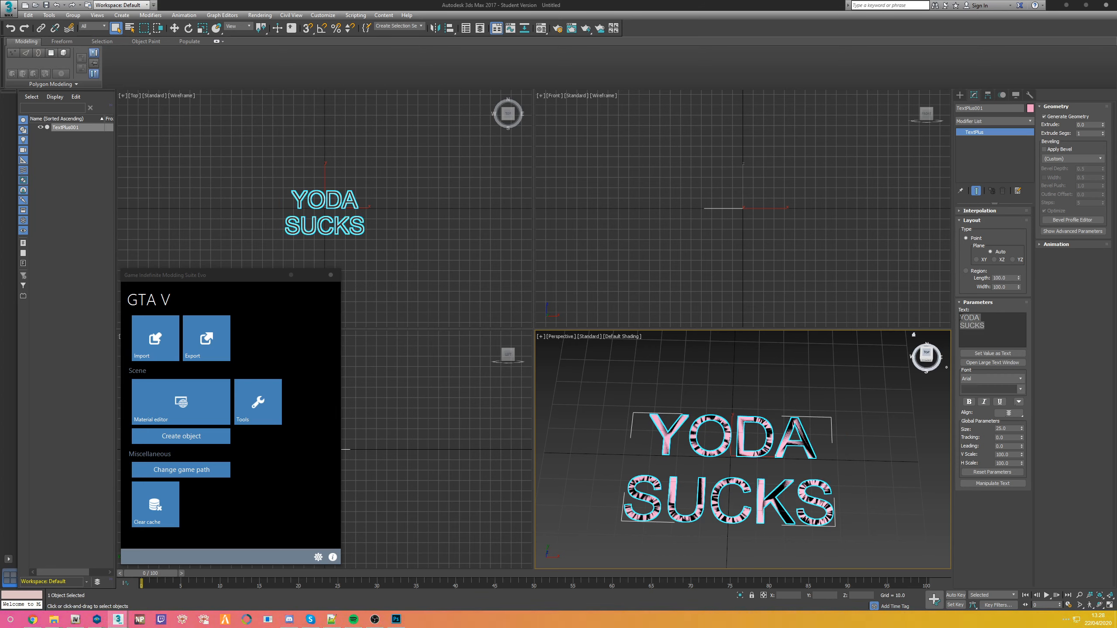
pyautogui.click(996, 378)
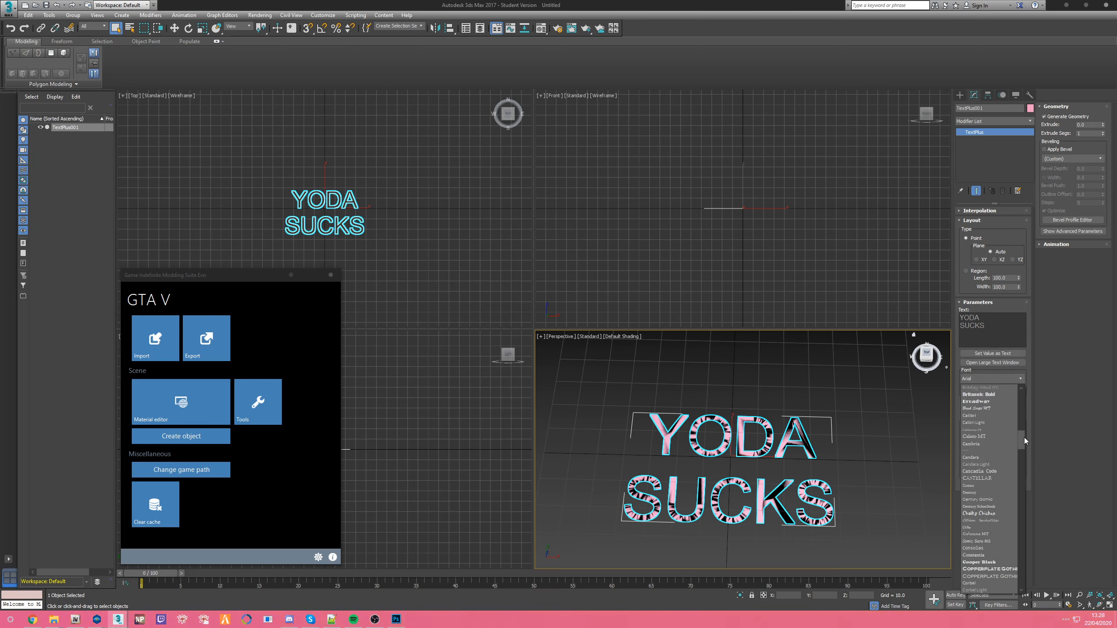
pyautogui.moveTo(1025, 437)
pyautogui.mouseDown()
pyautogui.moveTo(1023, 525)
pyautogui.moveTo(1025, 431)
pyautogui.moveTo(1023, 443)
pyautogui.mouseUp()
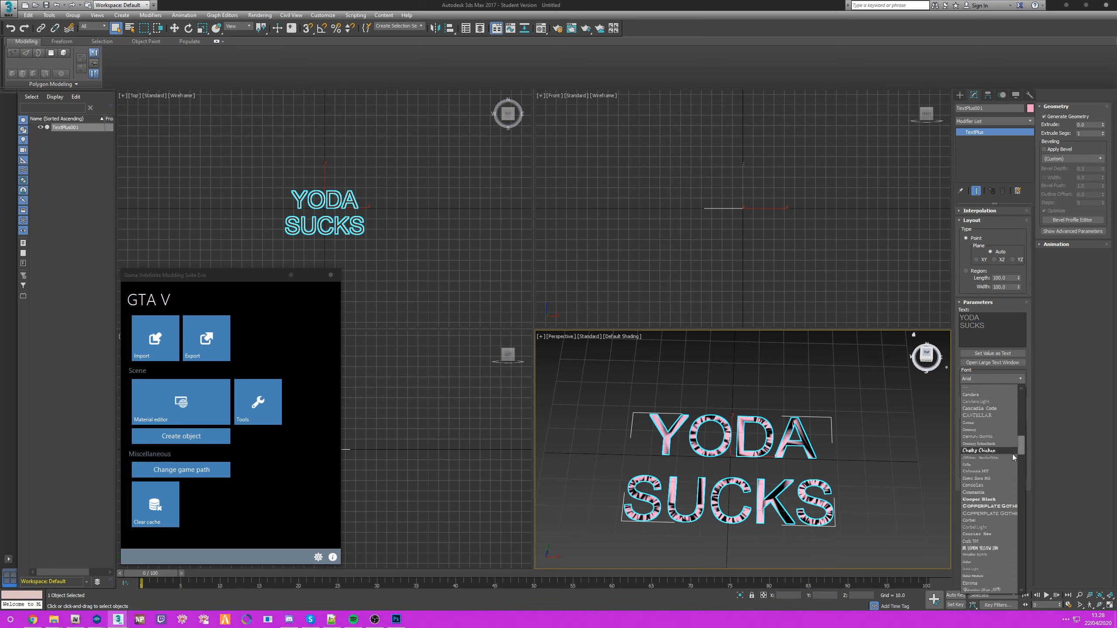
pyautogui.click(981, 479)
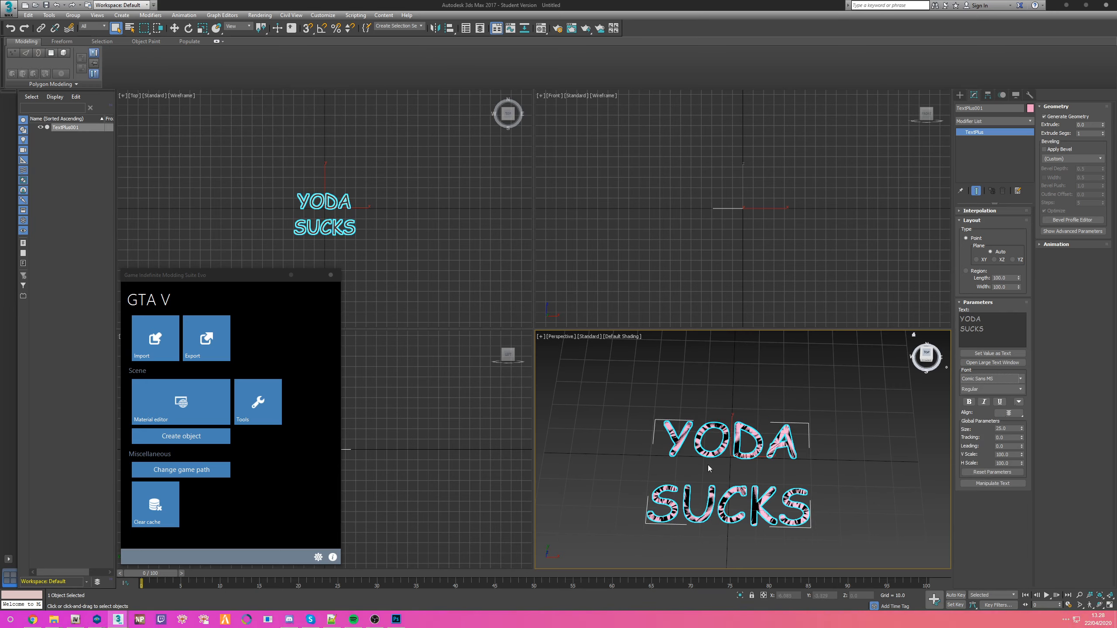
# - Set the text size to 5
pyautogui.scroll(3, 752, 480)
pyautogui.moveTo(752, 480); pyautogui.dragTo(757, 441, button='middle')
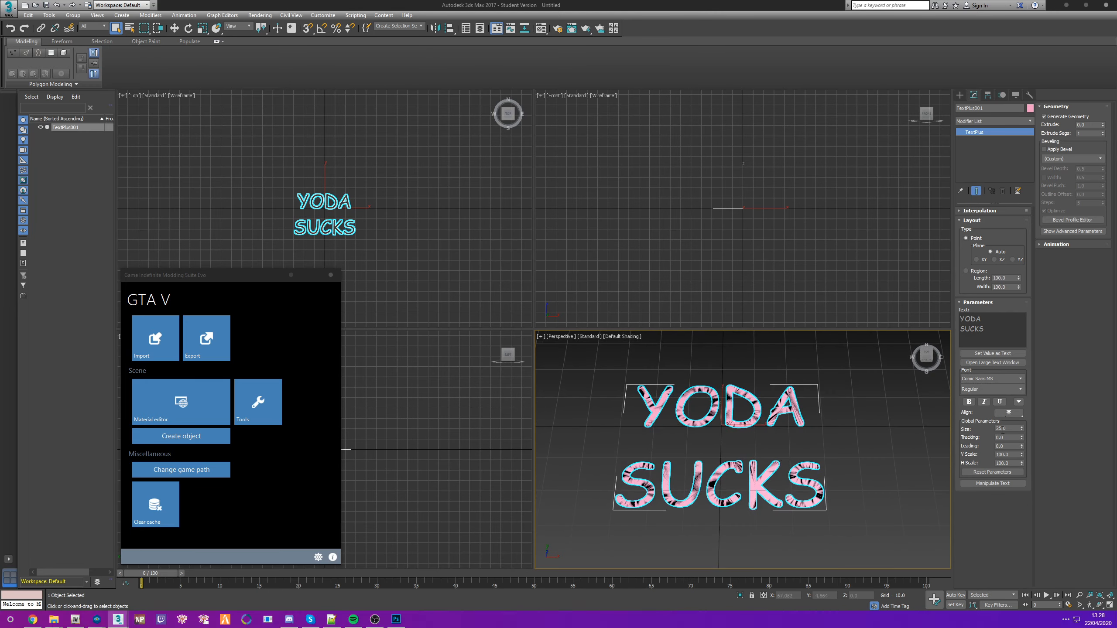
pyautogui.moveTo(1013, 428); pyautogui.dragTo(964, 428)
pyautogui.write('5')
pyautogui.press('Return')
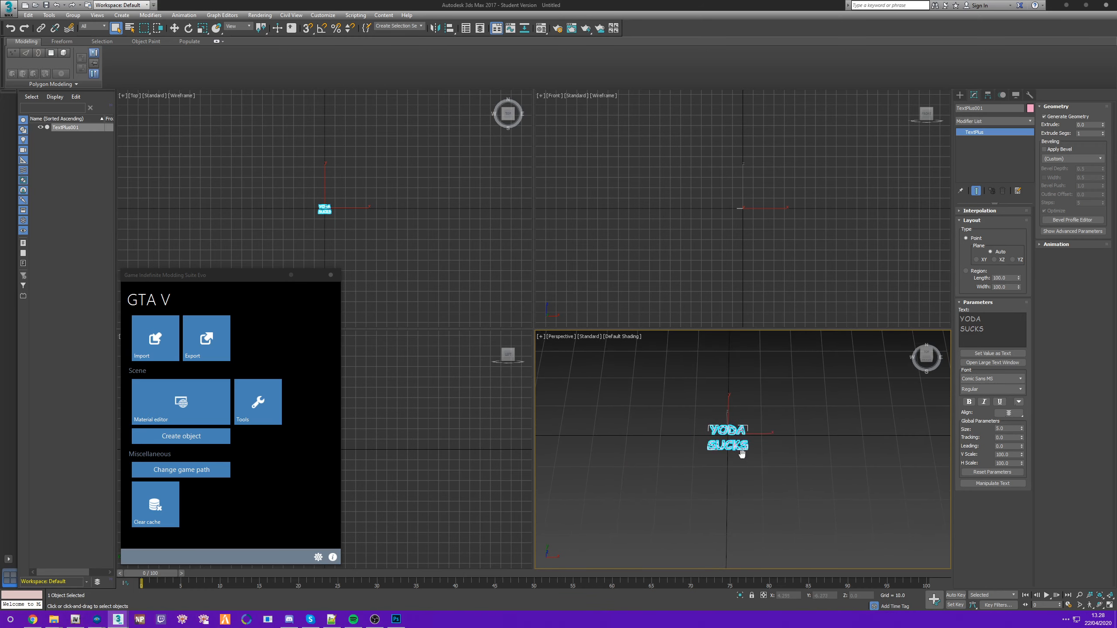
# - Extrude the flat text slightly so the letters gain thickness
pyautogui.scroll(8, 738, 456)
pyautogui.keyDown('alt'); pyautogui.moveTo(721, 451); pyautogui.dragTo(754, 427, button='middle'); pyautogui.keyUp('alt')
pyautogui.scroll(-3, 753, 428)
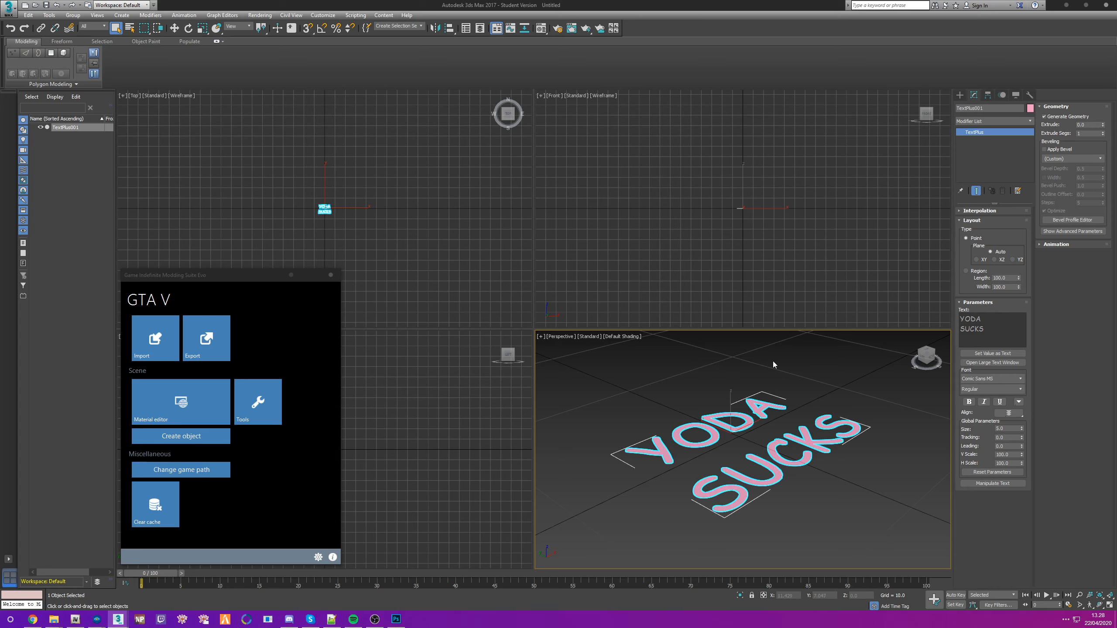
pyautogui.scroll(3, 789, 437)
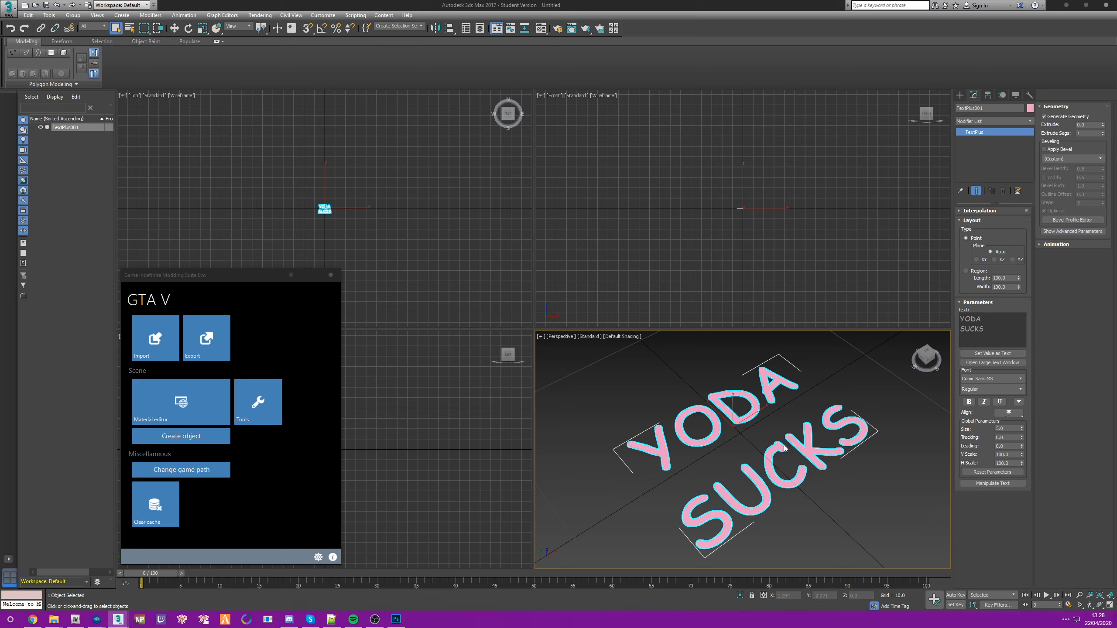
pyautogui.keyDown('alt'); pyautogui.moveTo(803, 491); pyautogui.dragTo(758, 429, button='middle'); pyautogui.keyUp('alt')
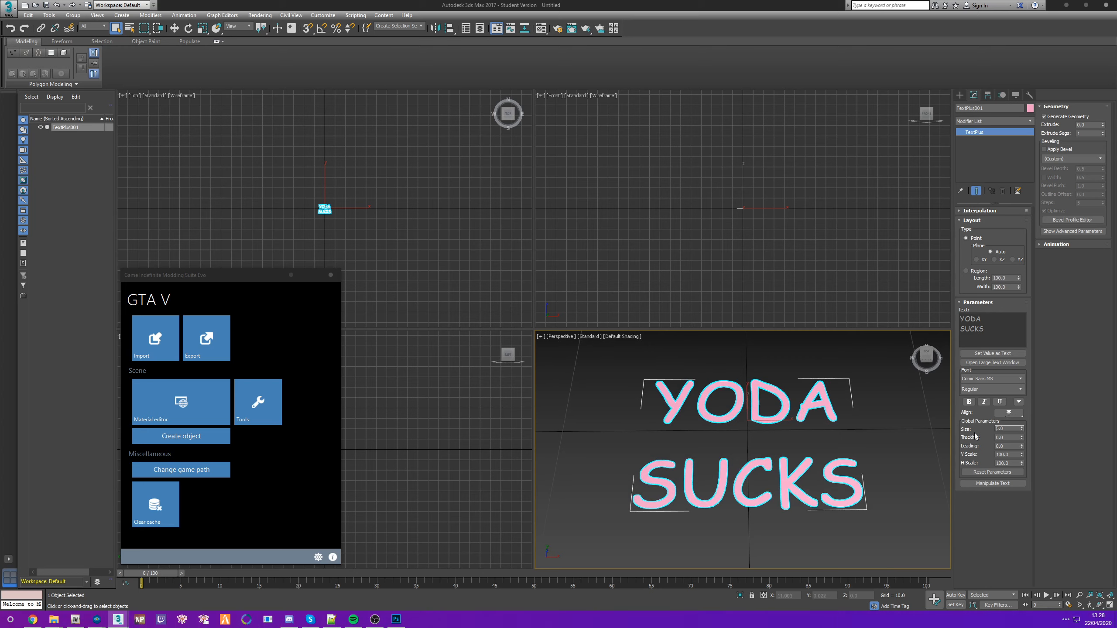
pyautogui.click(1093, 126)
pyautogui.press('Return')
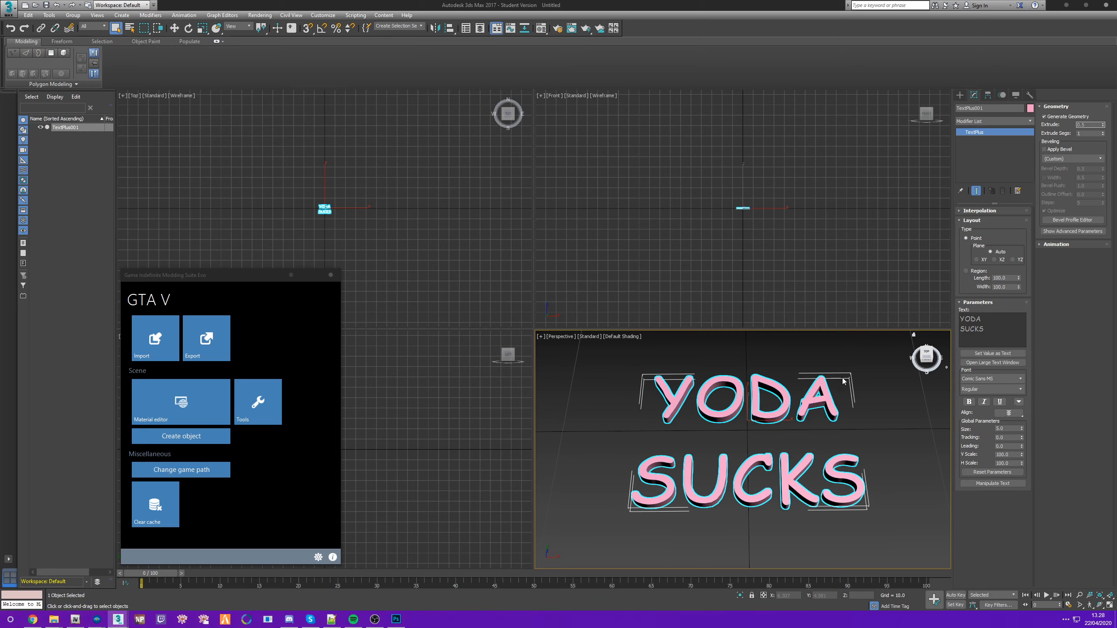
pyautogui.keyDown('alt'); pyautogui.moveTo(843, 381); pyautogui.dragTo(760, 351, button='middle'); pyautogui.keyUp('alt')
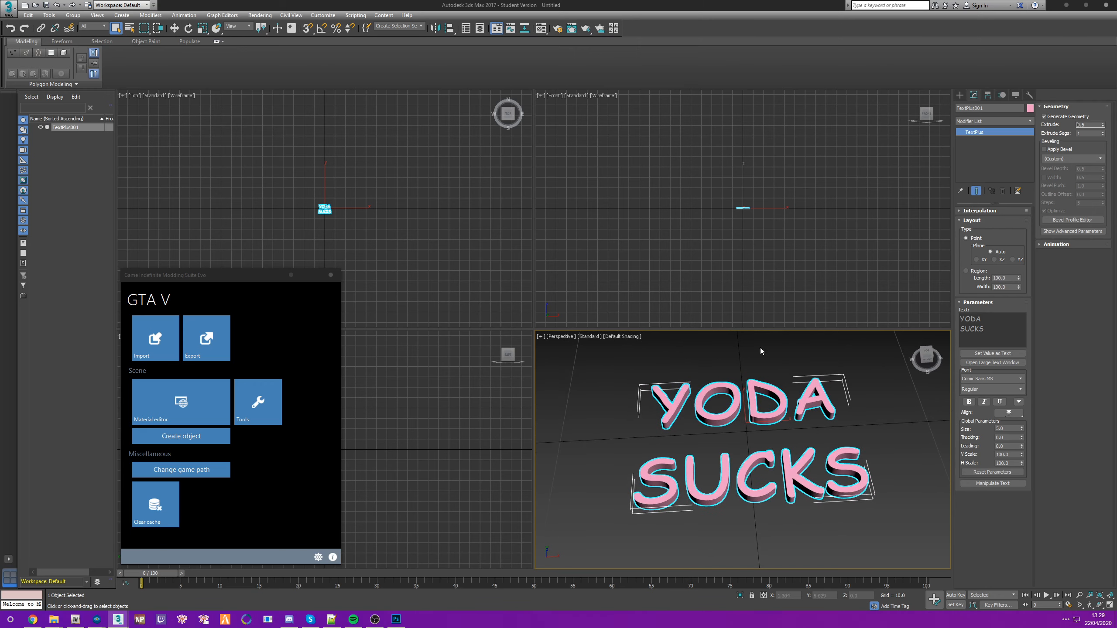
# - Convert the extruded text to an Editable Poly
pyautogui.rightClick(756, 416)
pyautogui.moveTo(787, 502)
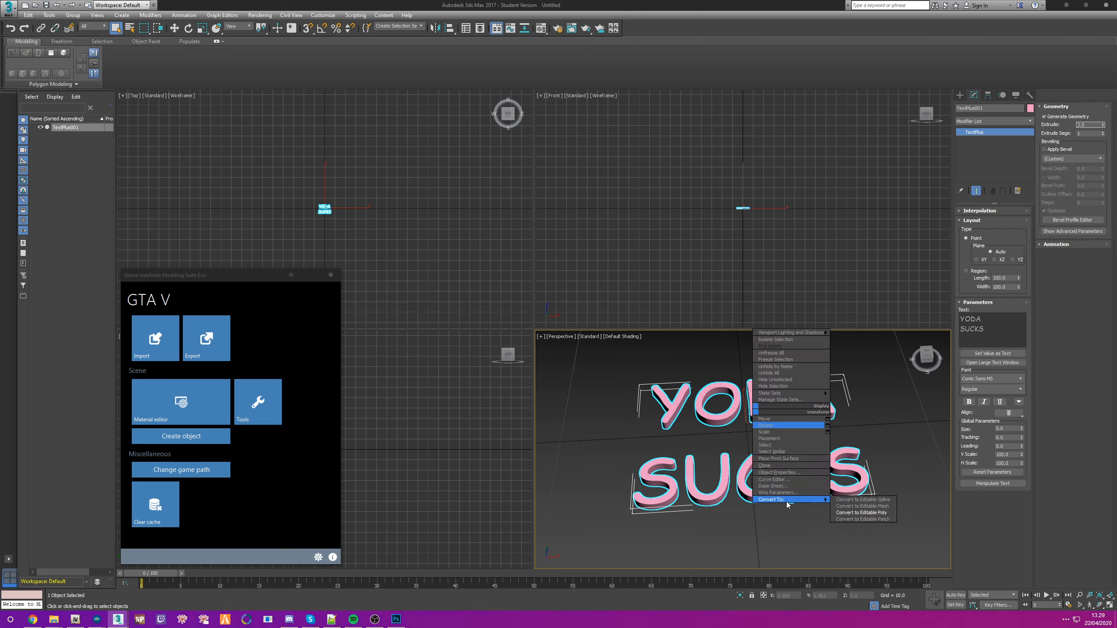
pyautogui.click(873, 513)
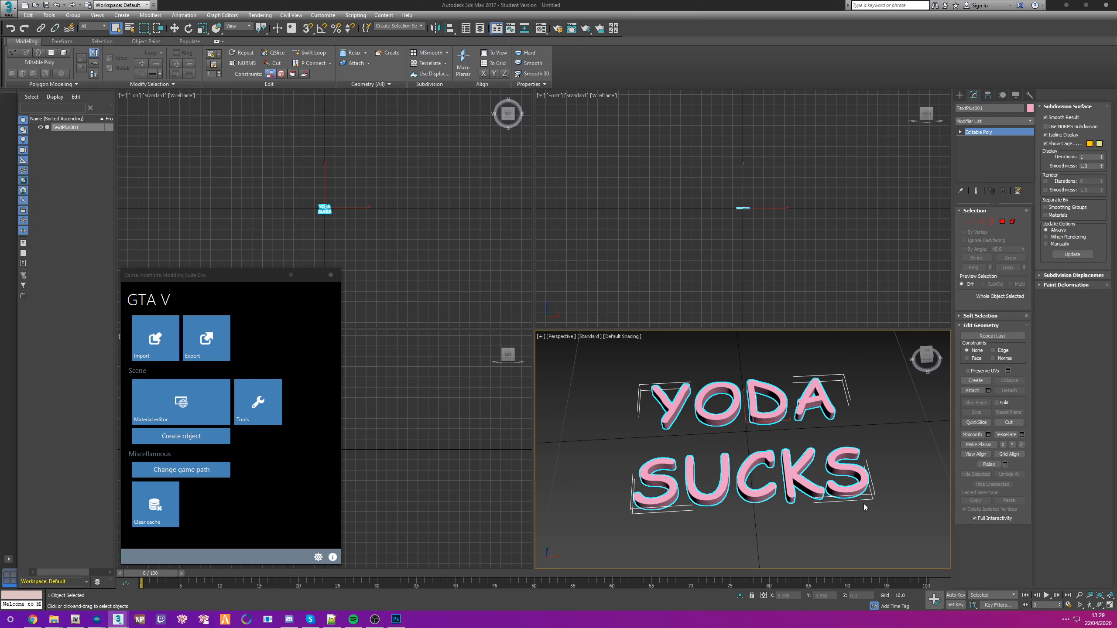
# - Center the text's pivot point on the object
pyautogui.click(989, 96)
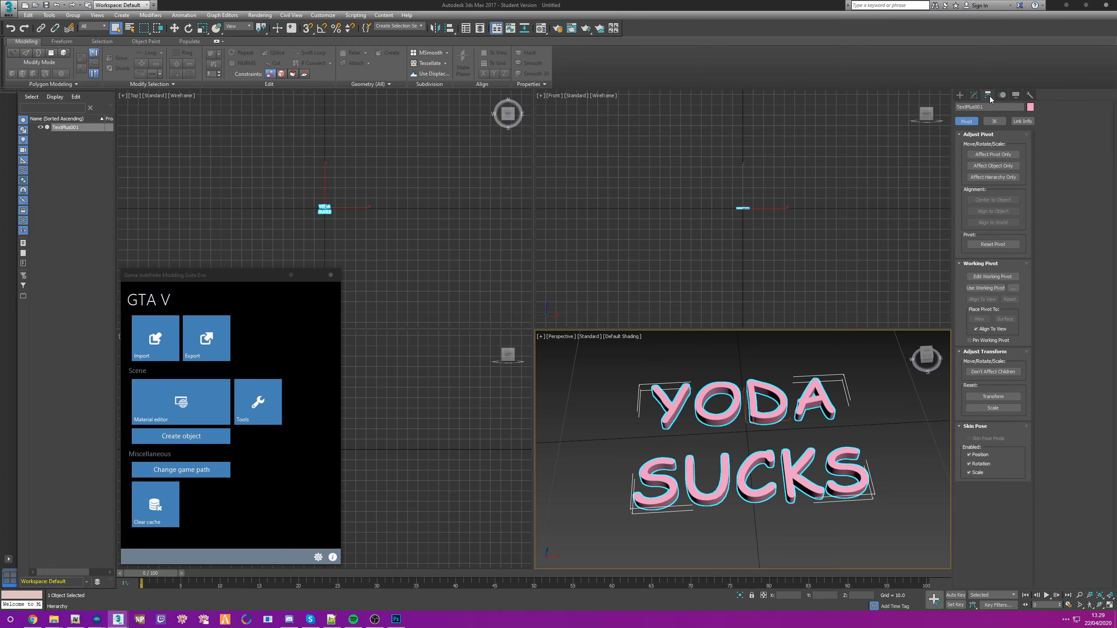
pyautogui.click(992, 159)
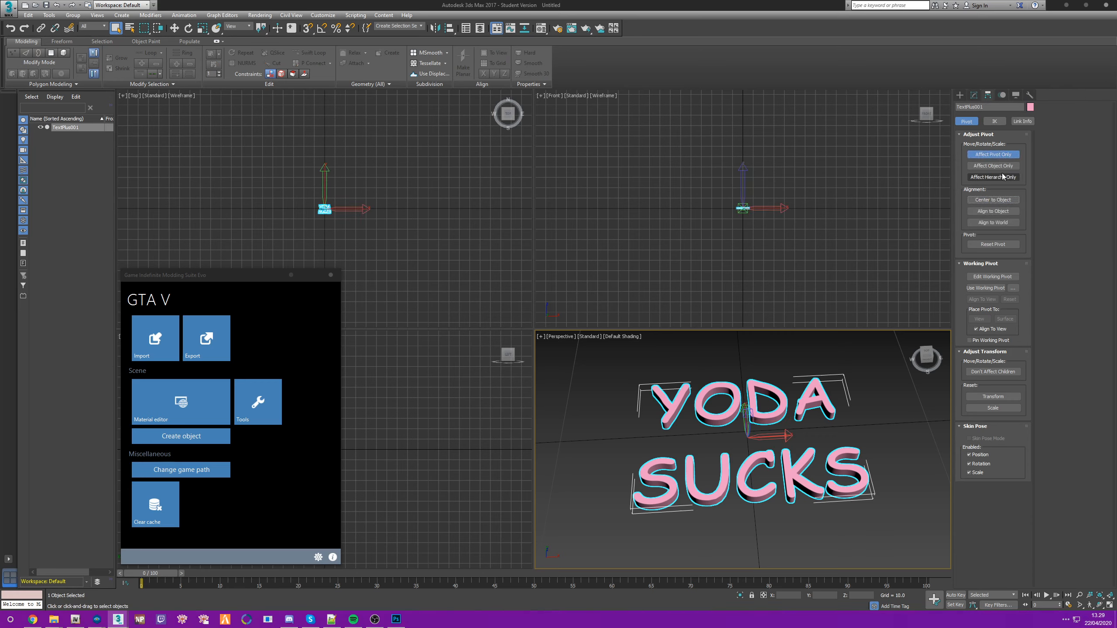
pyautogui.click(995, 156)
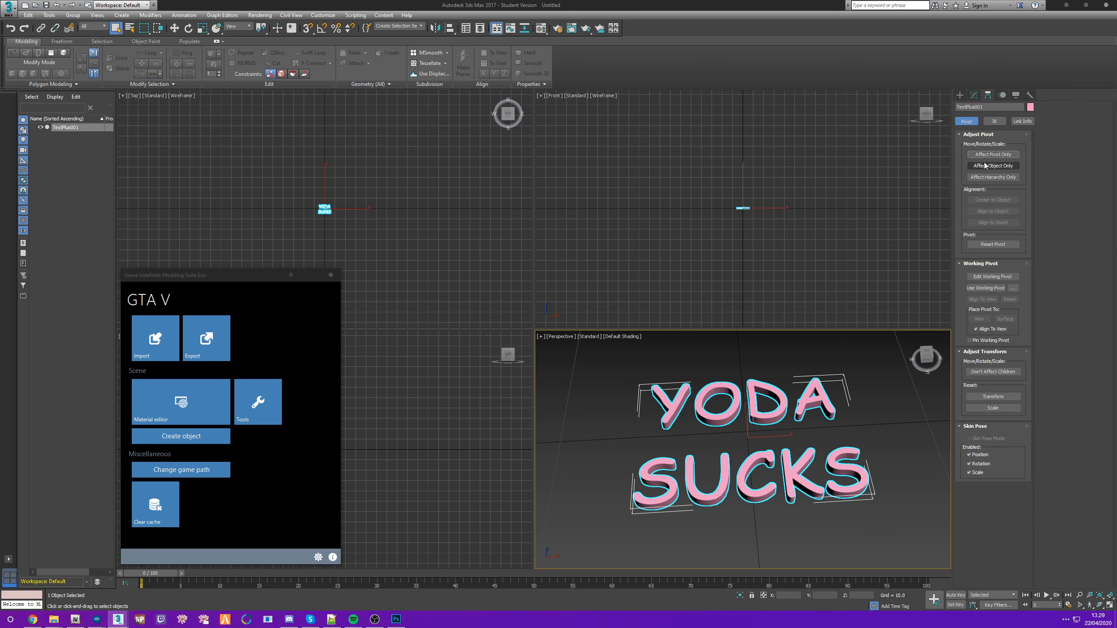
# - Move the text to the world origin by setting its absolute X, Y and Z coordinates to 0
pyautogui.rightClick(175, 29)
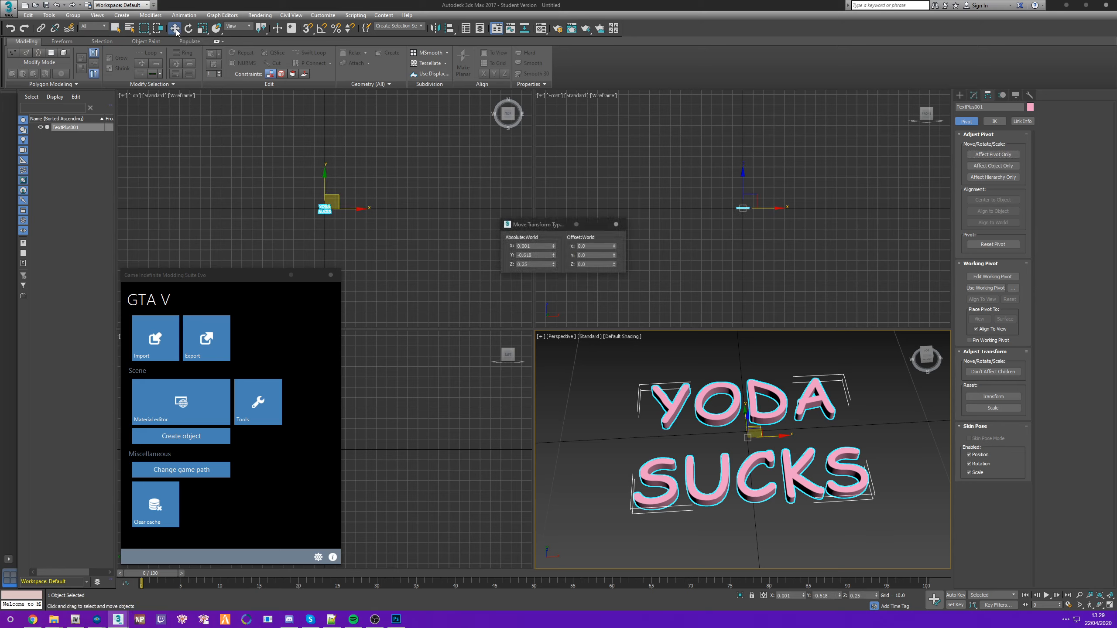
pyautogui.rightClick(554, 247)
pyautogui.rightClick(553, 255)
pyautogui.rightClick(553, 264)
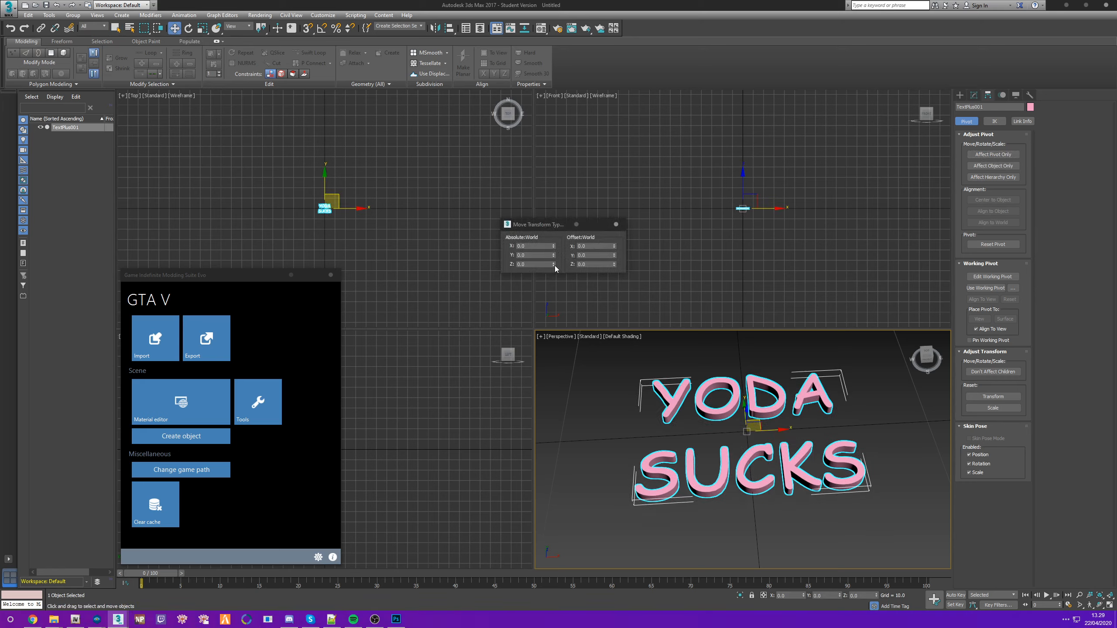
pyautogui.keyDown('alt'); pyautogui.moveTo(590, 352); pyautogui.dragTo(686, 344, button='middle'); pyautogui.keyUp('alt')
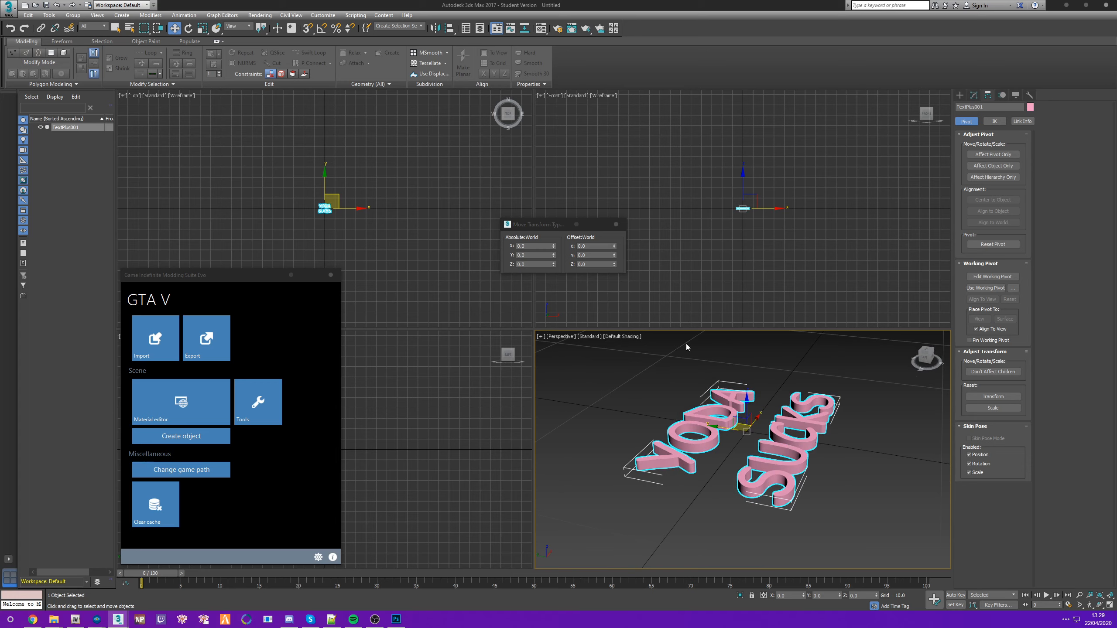
pyautogui.click(616, 225)
# - Rotate the text 90 degrees about the X axis with angle snap enabled, so it stands upright
pyautogui.click(188, 29)
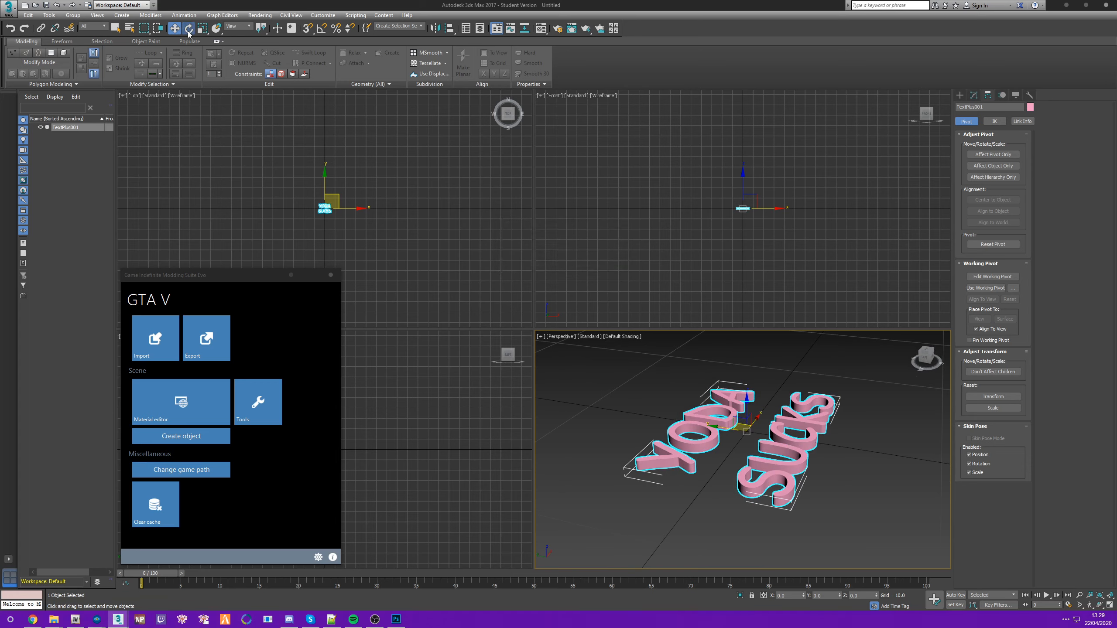
pyautogui.click(323, 32)
pyautogui.moveTo(761, 389); pyautogui.dragTo(706, 422)
pyautogui.keyDown('alt'); pyautogui.moveTo(706, 420); pyautogui.dragTo(741, 407, button='middle'); pyautogui.keyUp('alt')
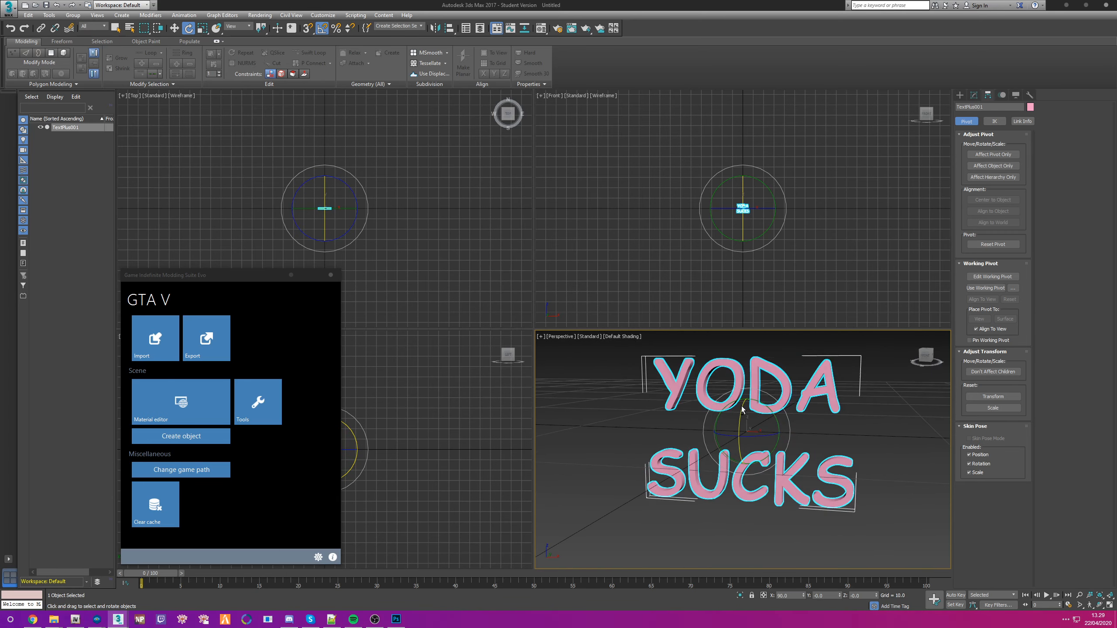
pyautogui.keyDown('alt'); pyautogui.moveTo(875, 408); pyautogui.dragTo(812, 400, button='middle'); pyautogui.keyUp('alt')
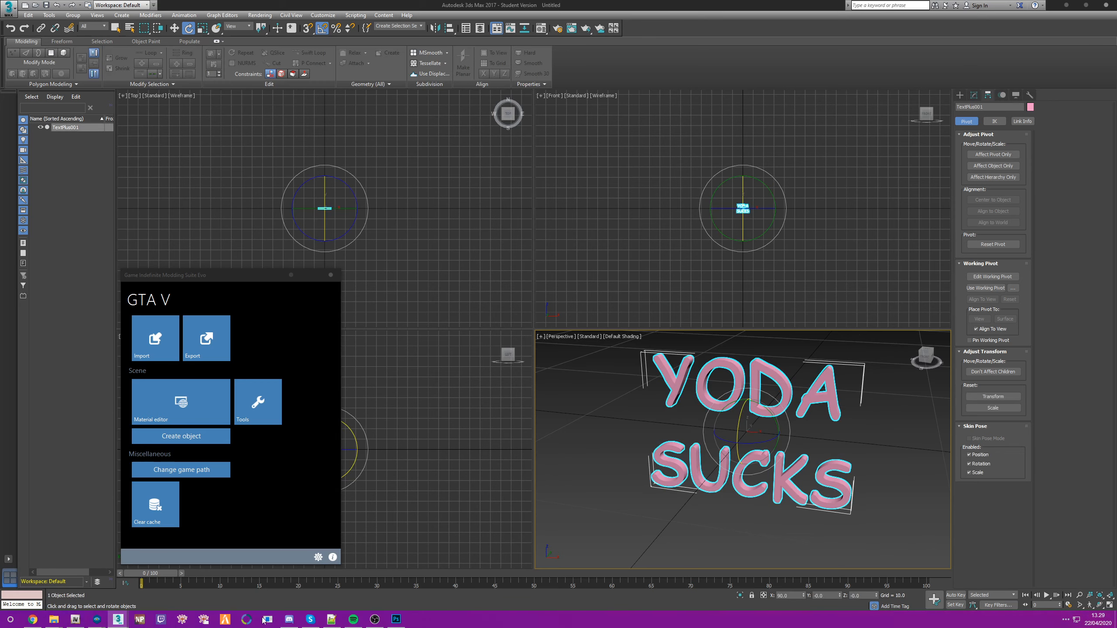
# - Switch to File Explorer and view the neon_green.dds and neon_something.dds textures as thumbnails in the SOME STUPID TUTORIAL folder
pyautogui.moveTo(54, 619)
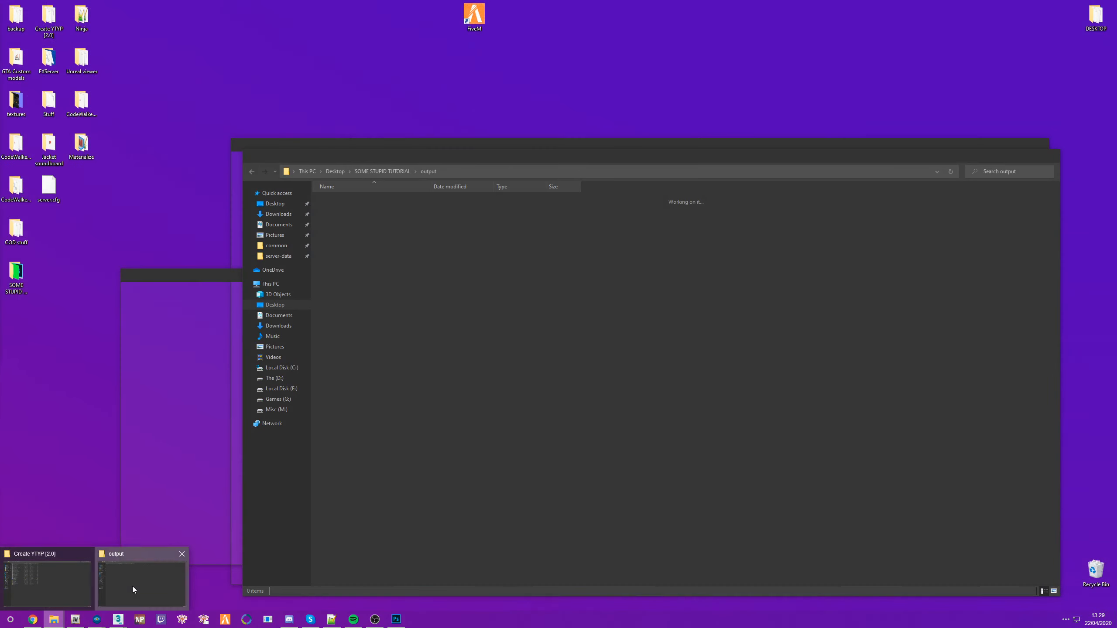
pyautogui.click(132, 587)
pyautogui.click(356, 171)
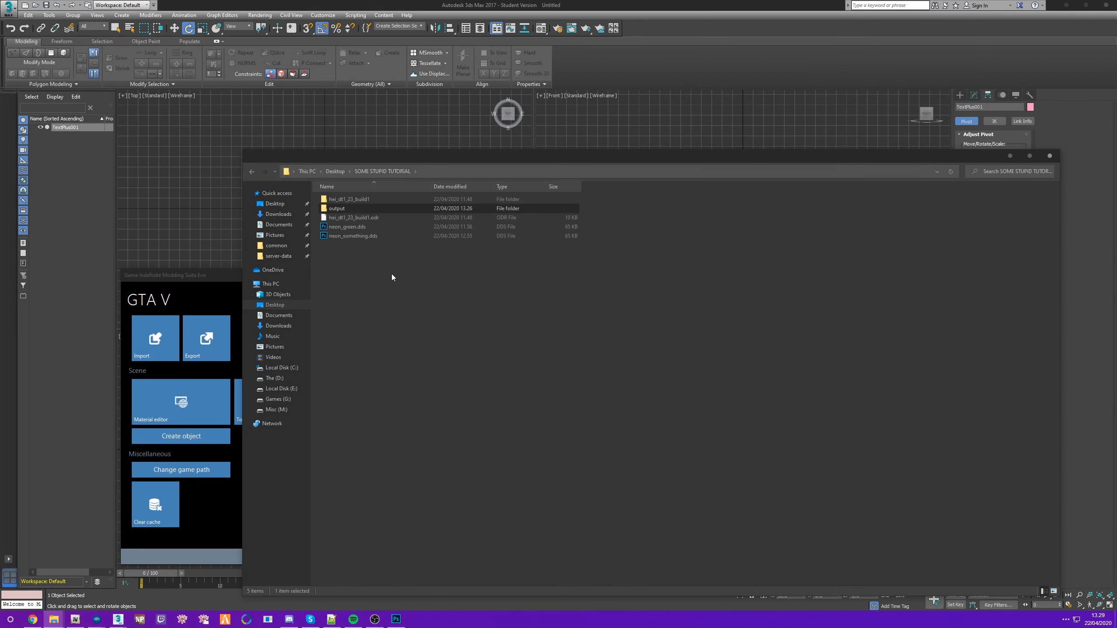
pyautogui.rightClick(354, 276)
pyautogui.moveTo(393, 284)
pyautogui.click(493, 291)
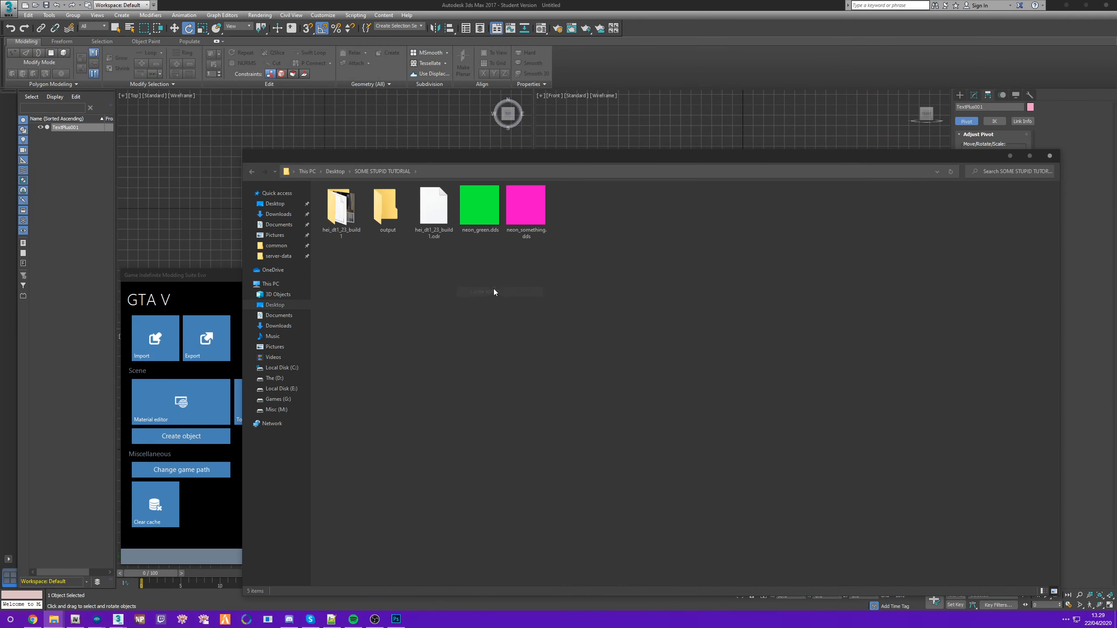
pyautogui.click(479, 216)
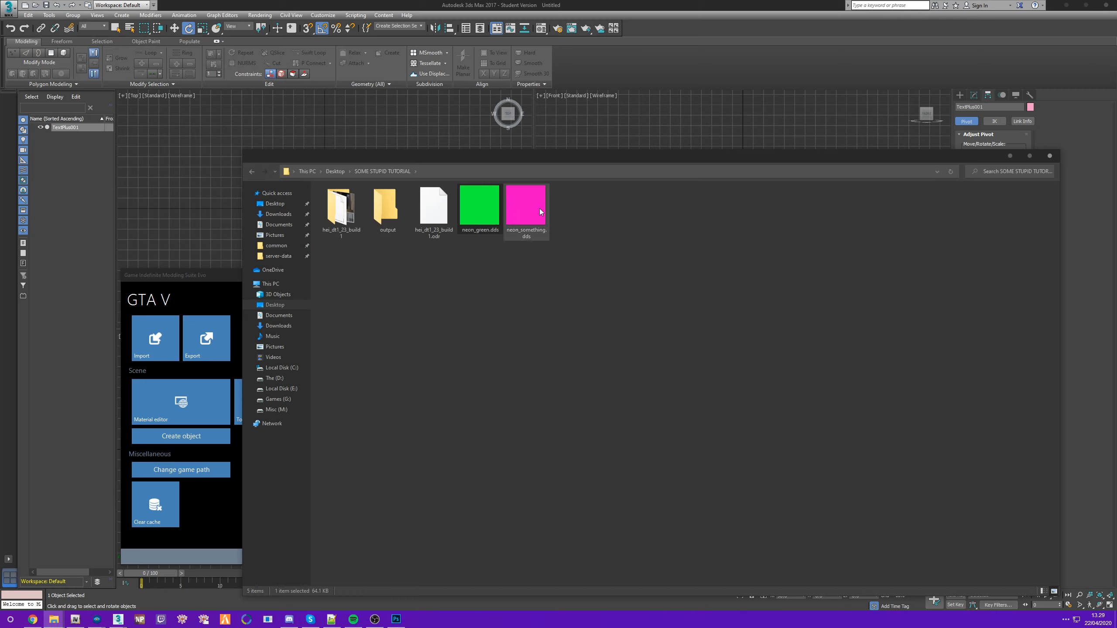
pyautogui.click(532, 219)
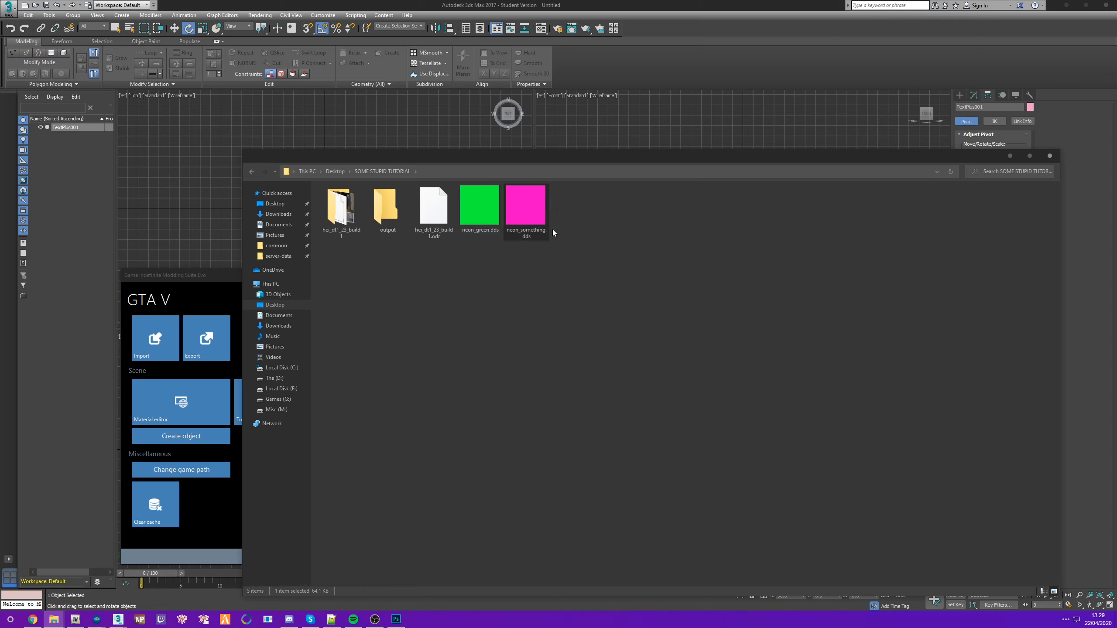
pyautogui.moveTo(616, 270); pyautogui.dragTo(475, 204)
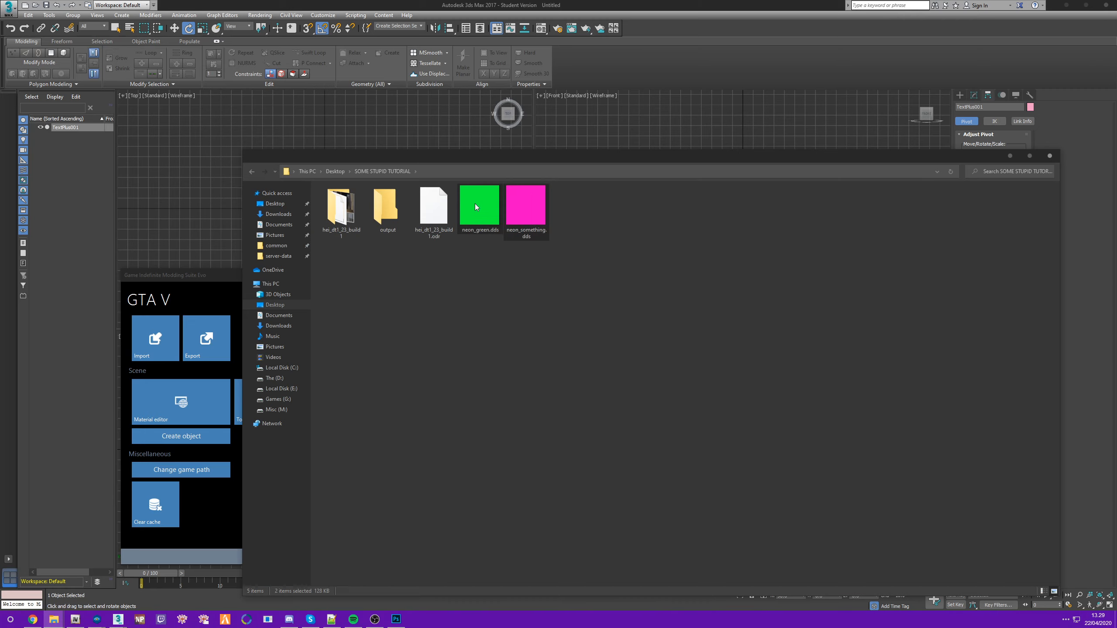
pyautogui.click(548, 299)
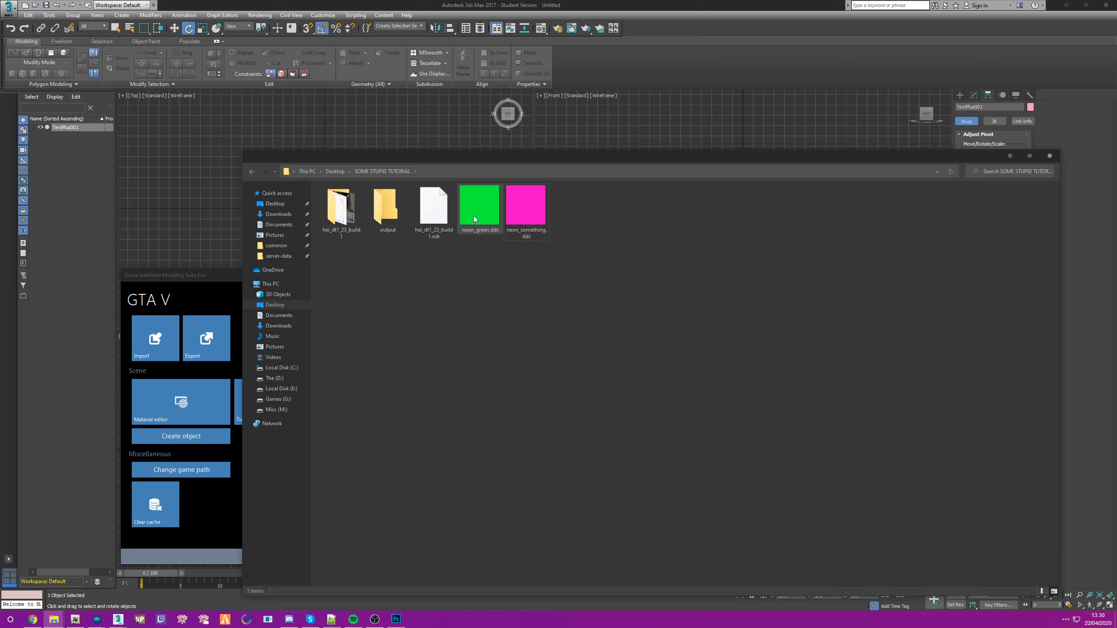
# - Switch back to 3ds Max and convert the text's standard material to a GTA V material with the GIMS V material editor
pyautogui.moveTo(479, 204); pyautogui.dragTo(730, 372)
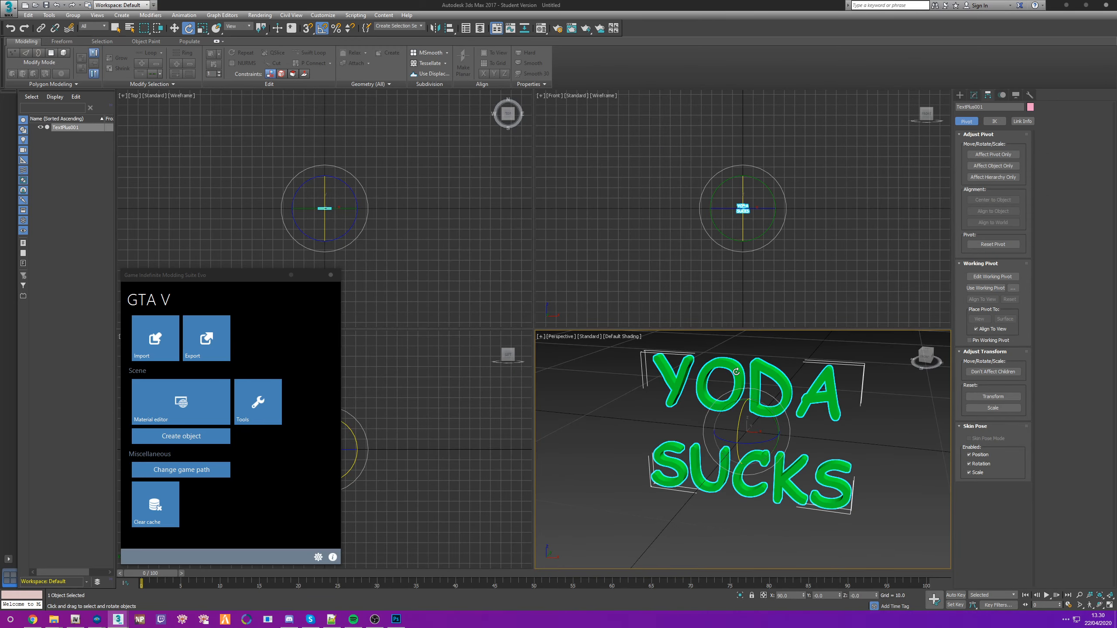
pyautogui.keyDown('alt'); pyautogui.moveTo(730, 372); pyautogui.dragTo(739, 426, button='middle'); pyautogui.keyUp('alt')
pyautogui.scroll(-2, 742, 418)
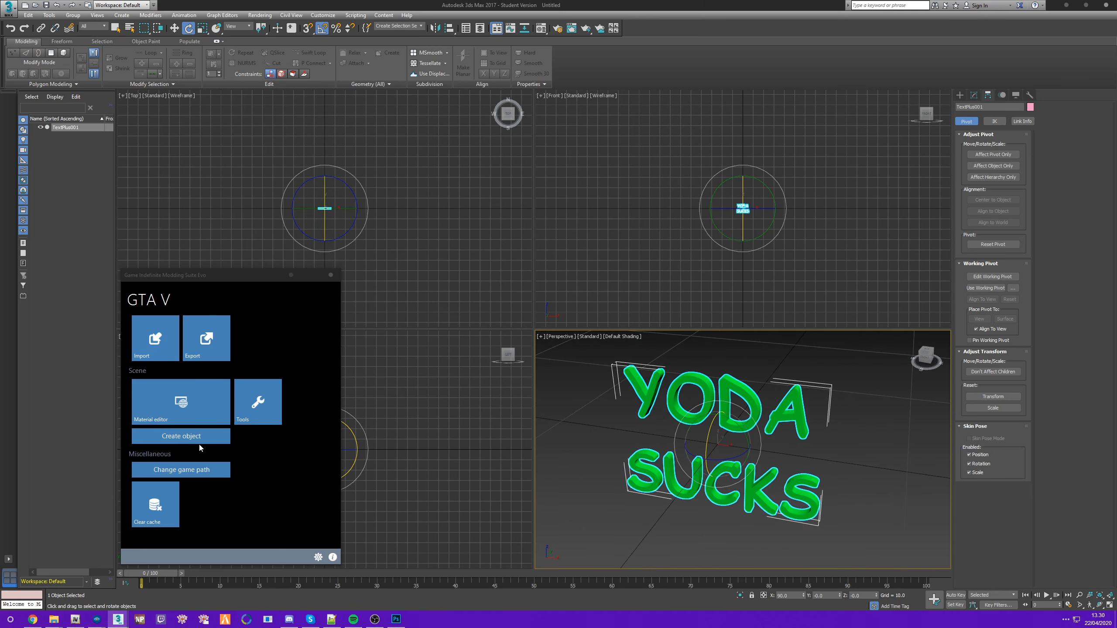
pyautogui.click(196, 413)
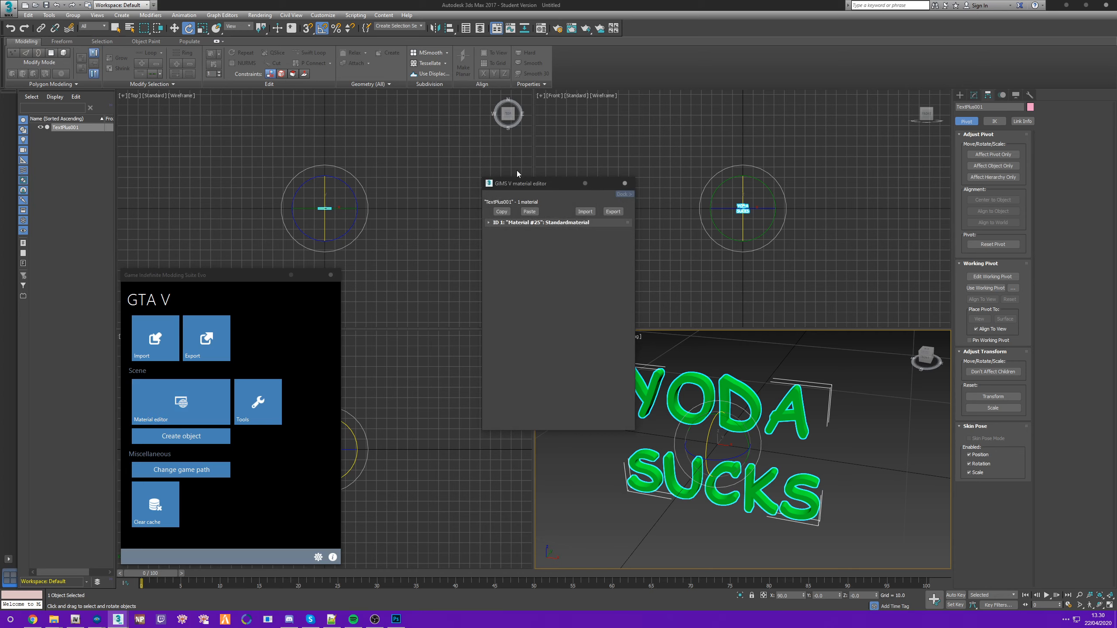
pyautogui.click(381, 255)
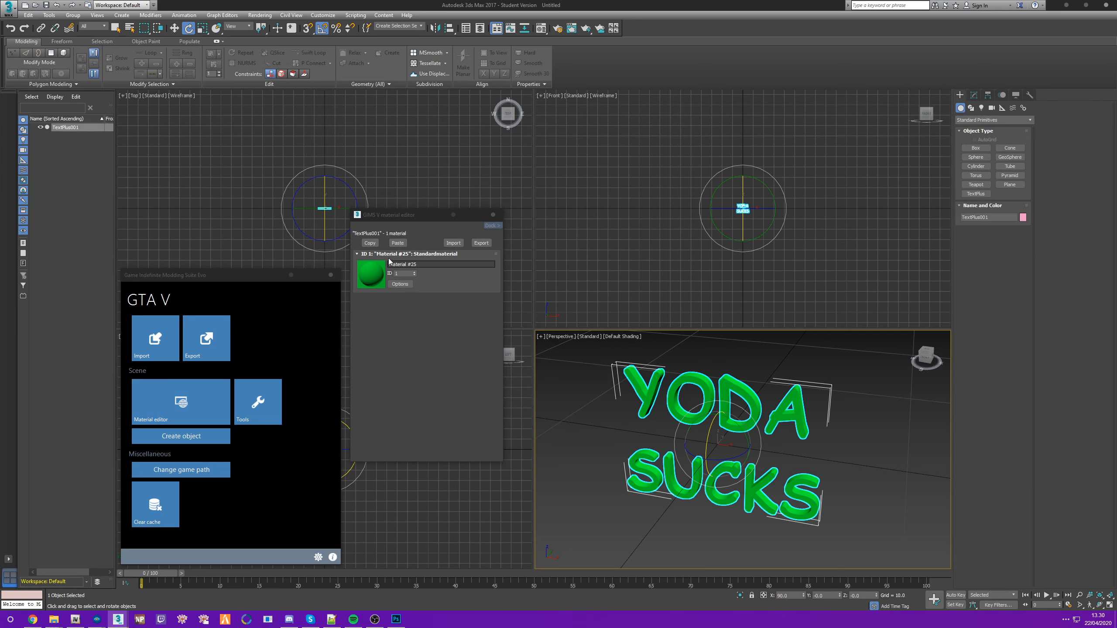
pyautogui.click(400, 284)
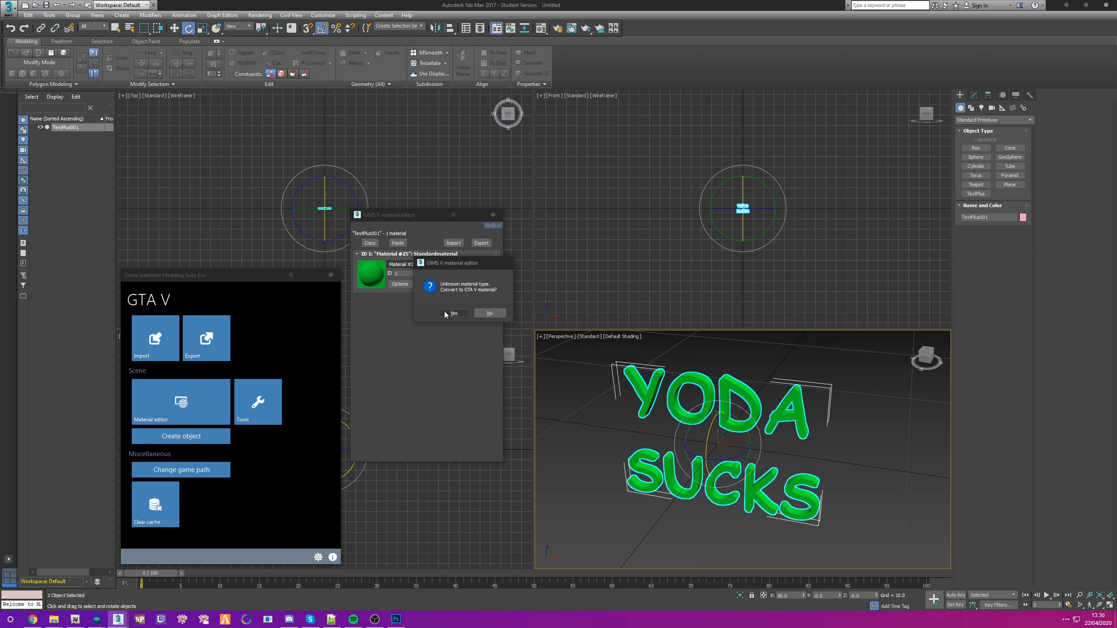
pyautogui.click(453, 314)
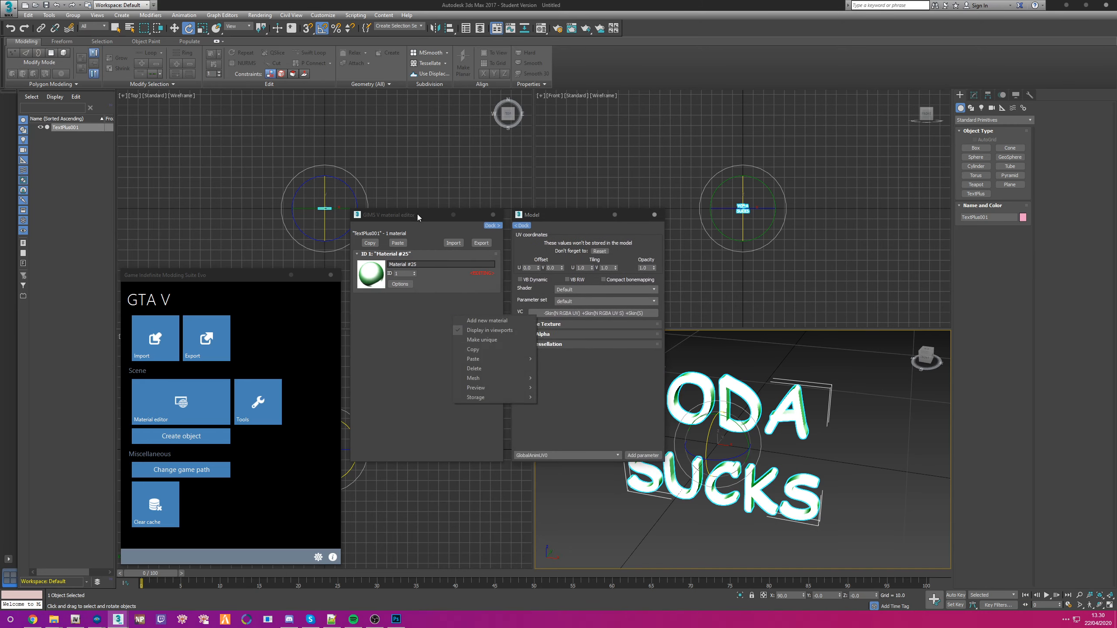
# - Set the material's shader to Emissive and its parameter set to emissivestrong
pyautogui.moveTo(418, 217); pyautogui.dragTo(314, 197)
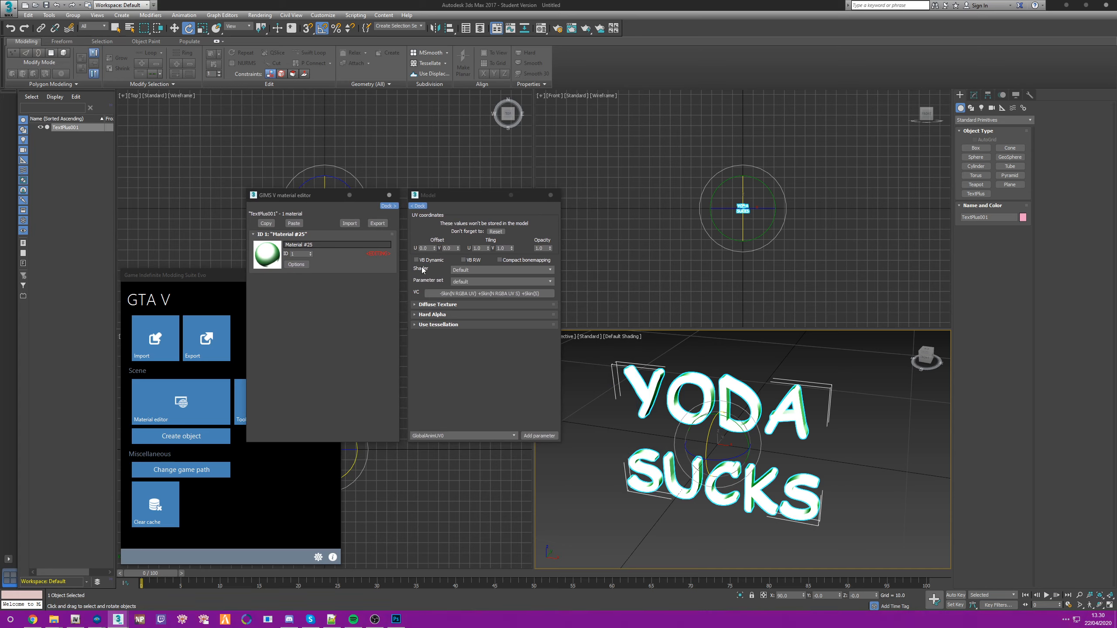
pyautogui.click(469, 270)
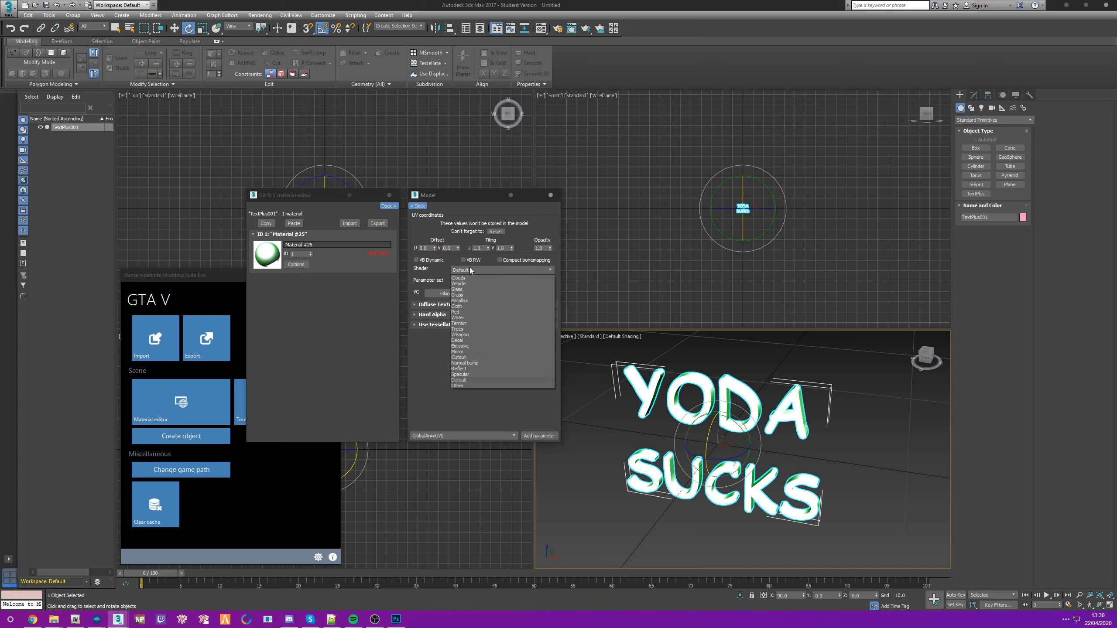
pyautogui.click(460, 347)
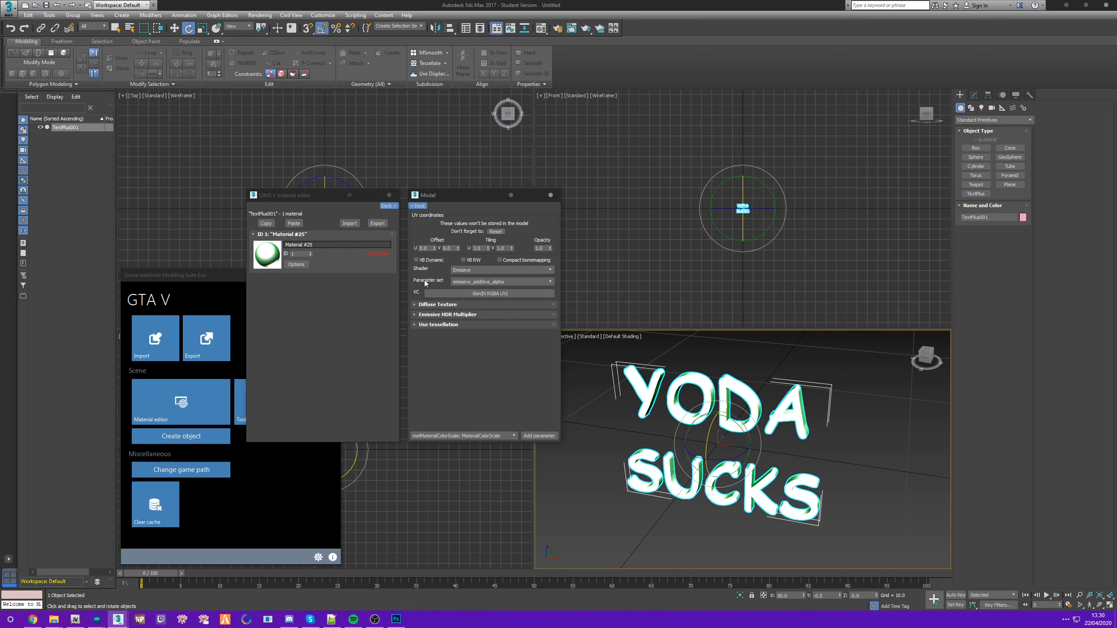
pyautogui.click(460, 282)
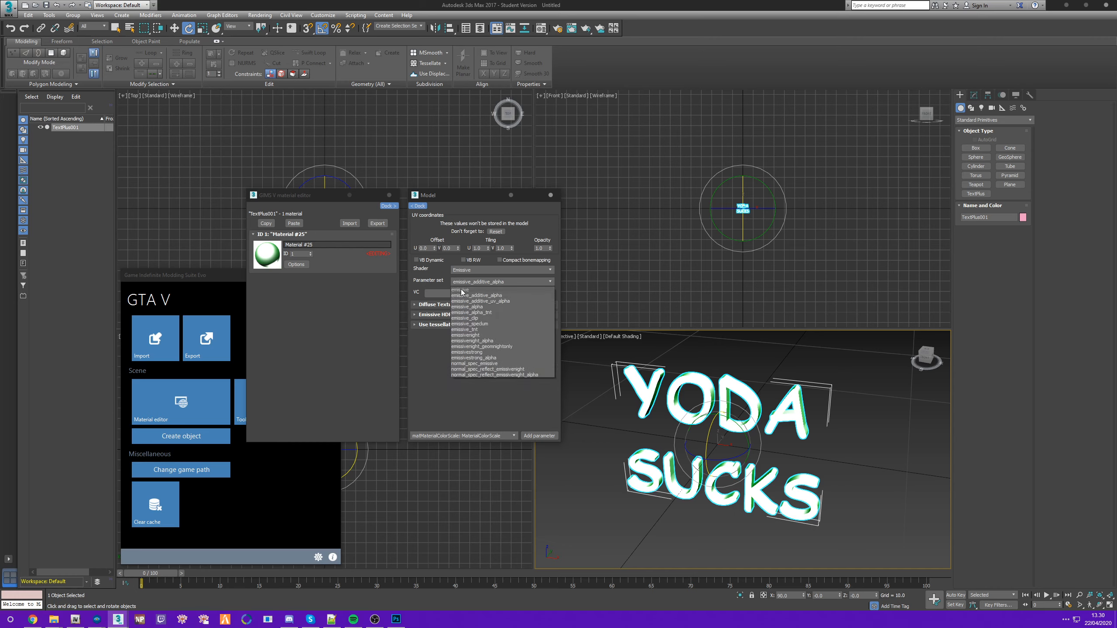
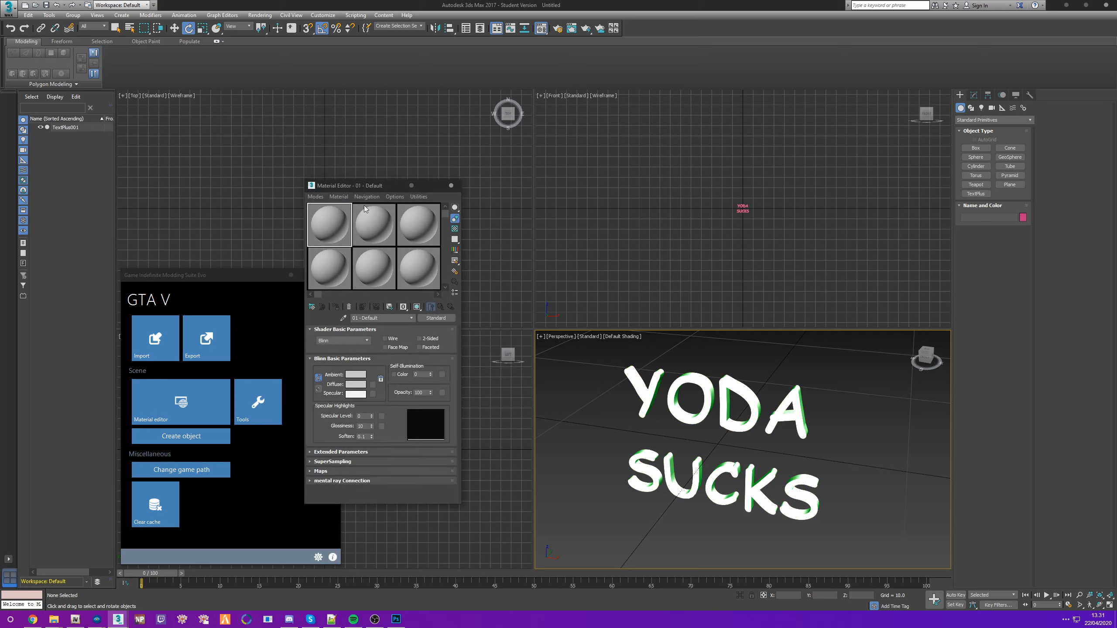
# - Pick the text's material into the Material Editor and add a second sub-material to it
pyautogui.click(344, 318)
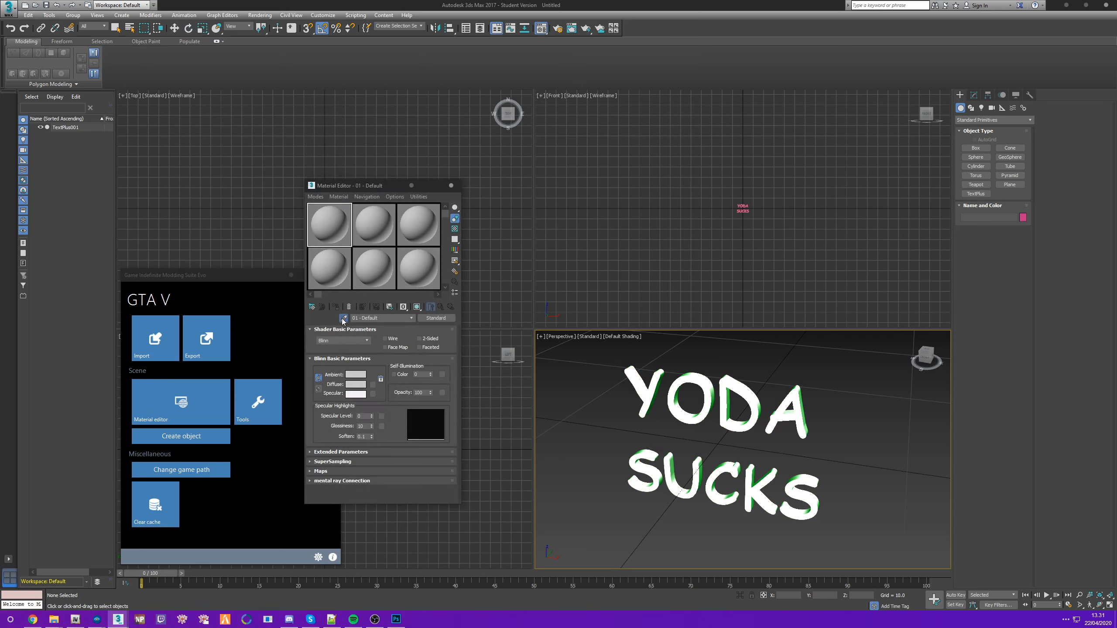
pyautogui.click(707, 388)
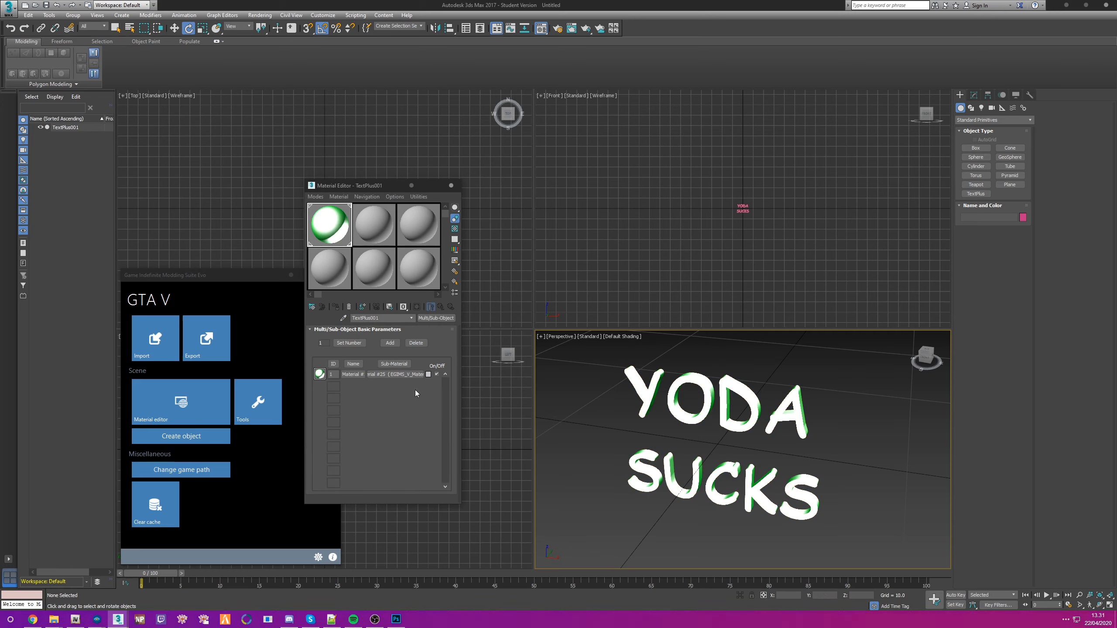
pyautogui.click(396, 344)
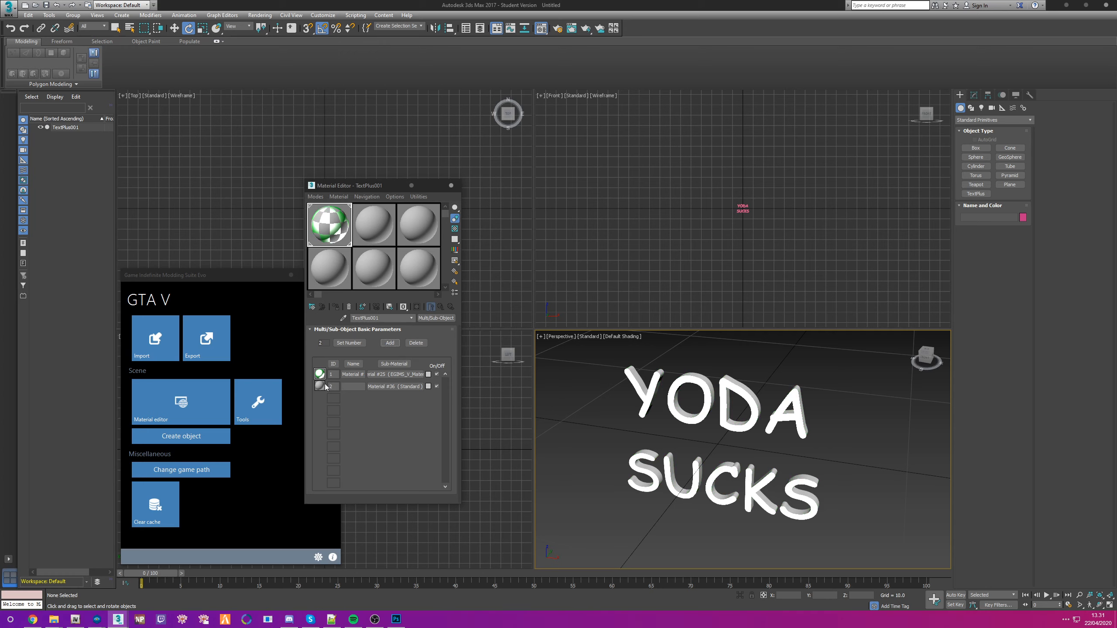
# - Copy the first sub-material and paste it as an independent copy over sub-material 2
pyautogui.rightClick(384, 377)
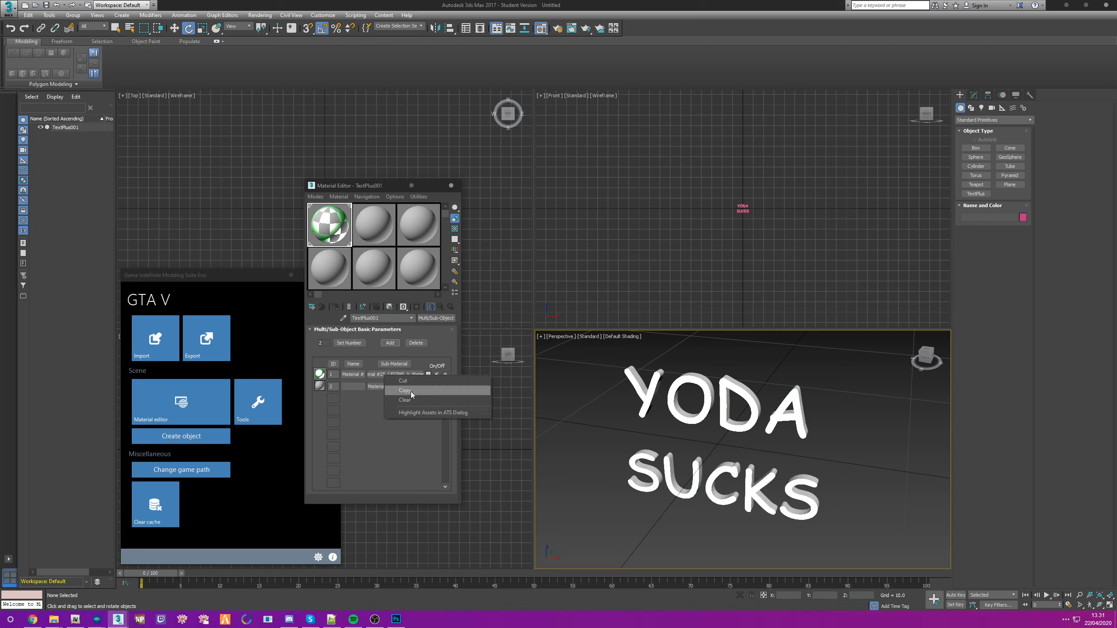
pyautogui.click(410, 392)
pyautogui.rightClick(378, 387)
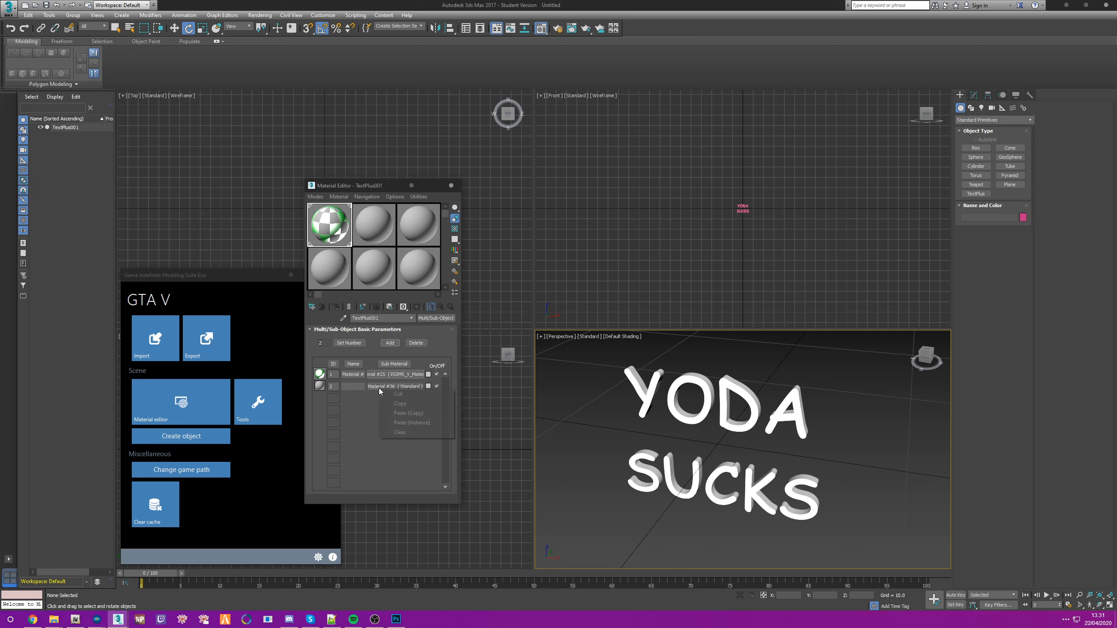
pyautogui.click(413, 414)
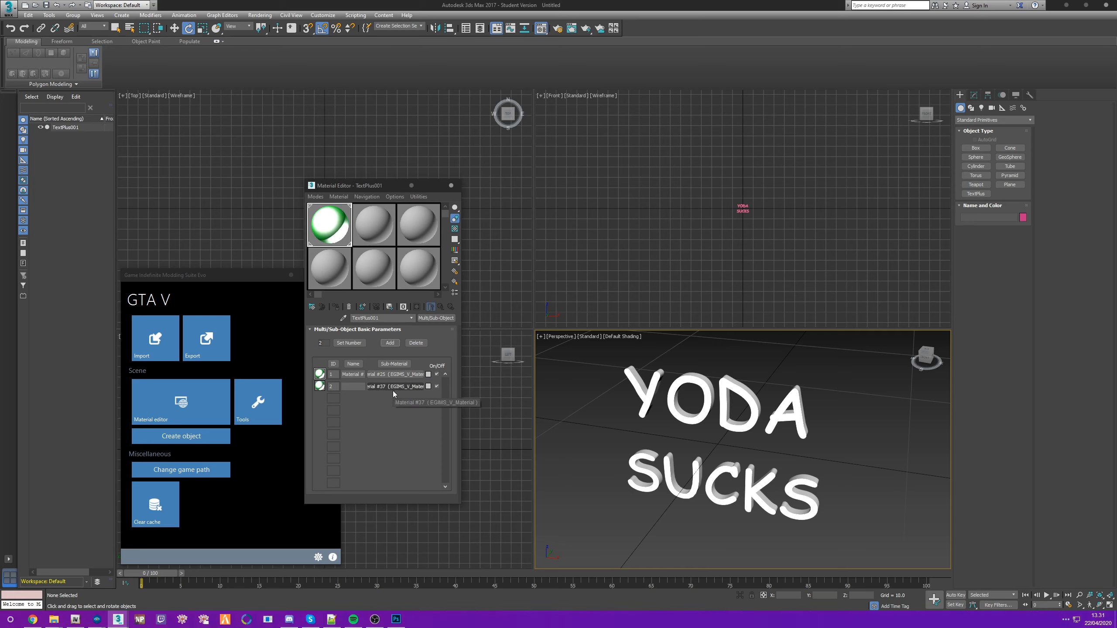
# - Set the diffuse texture of the text's ID 2 material to neon_something.dds in the GIMS V material editor, and close both material editors
pyautogui.click(697, 396)
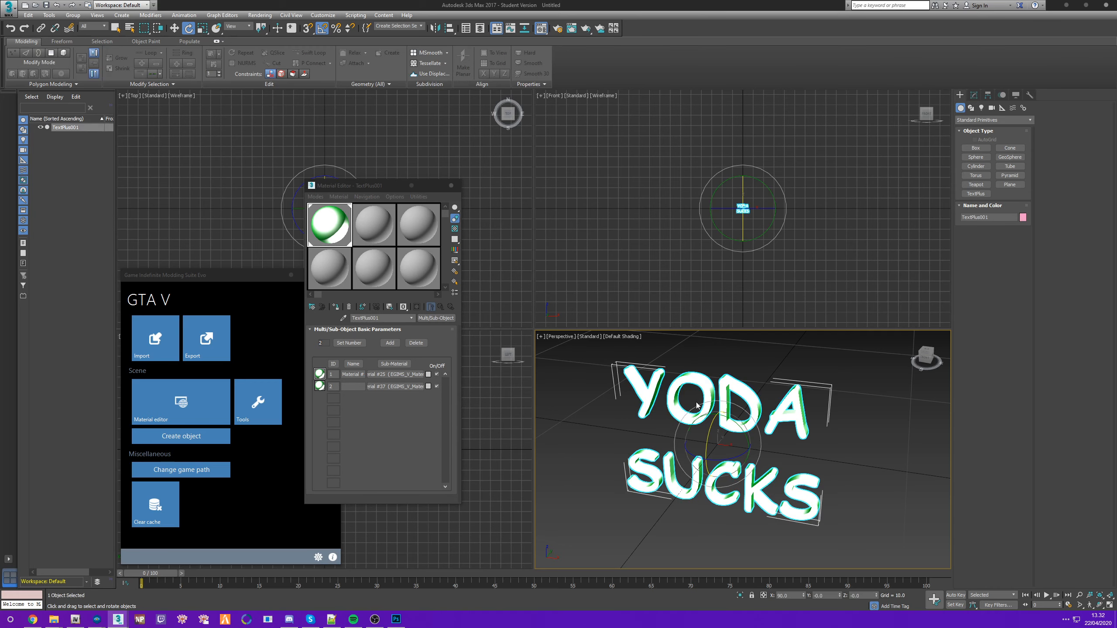
pyautogui.click(190, 411)
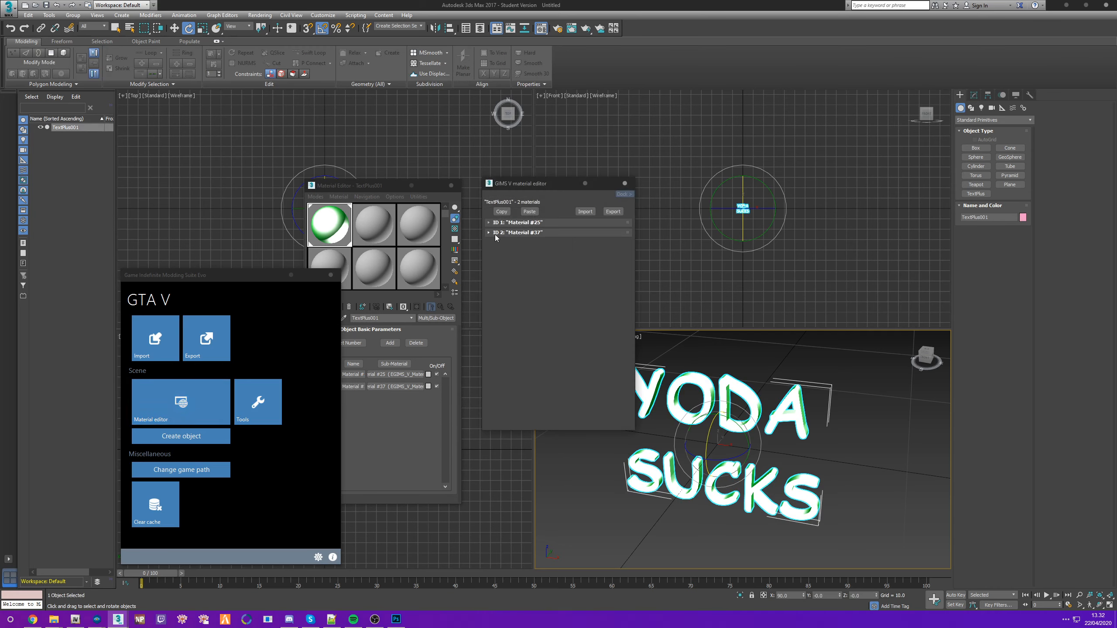
pyautogui.click(524, 236)
pyautogui.click(536, 264)
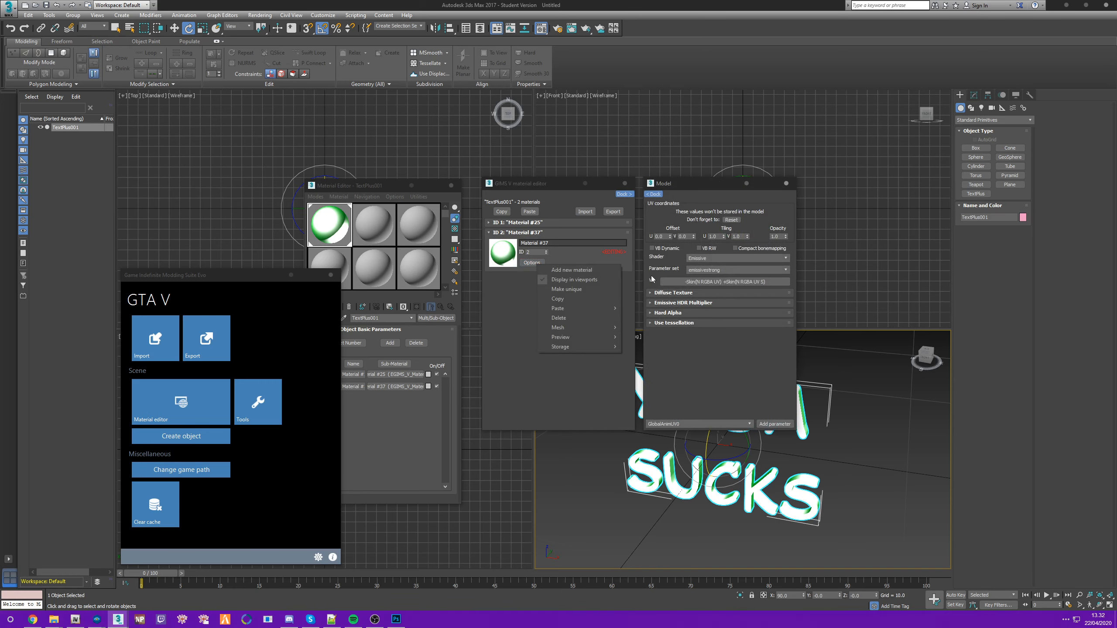
pyautogui.click(681, 291)
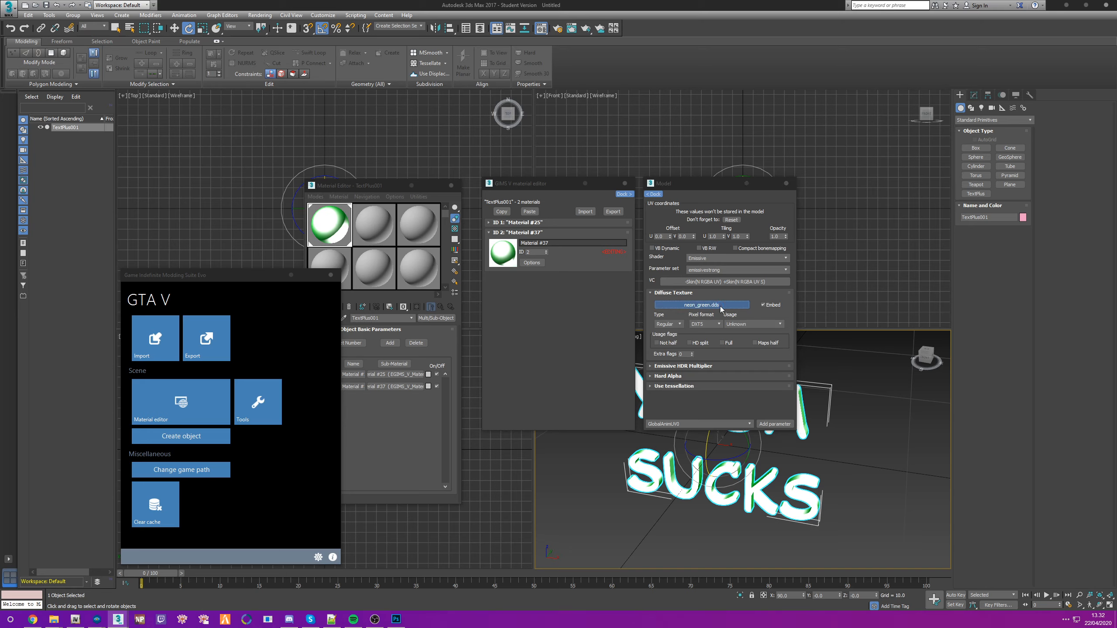
pyautogui.click(713, 303)
pyautogui.doubleClick(861, 258)
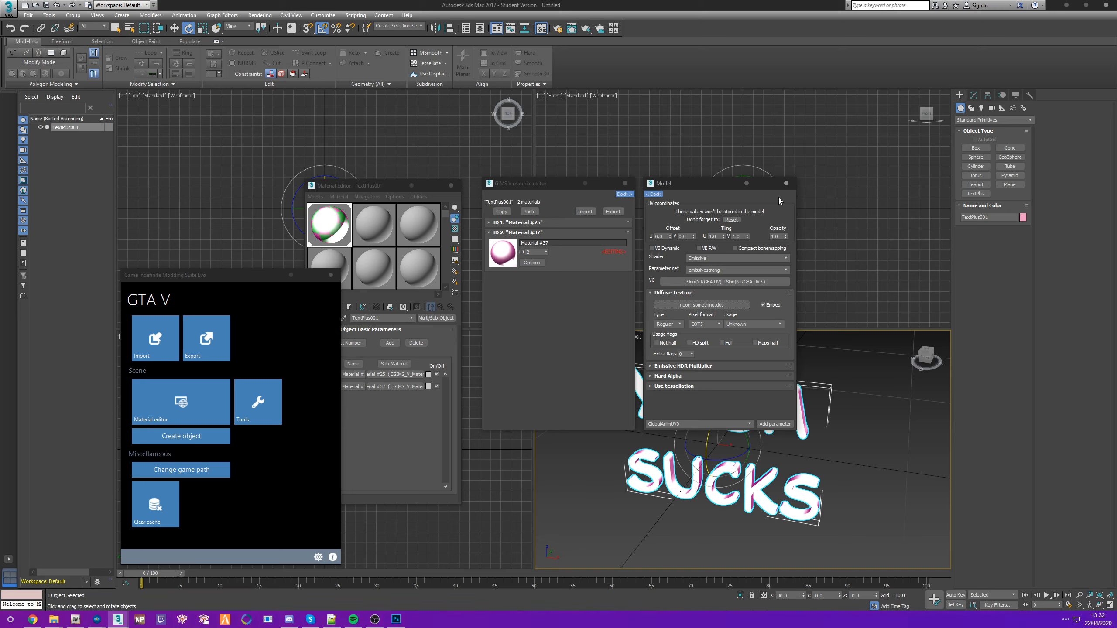
pyautogui.click(786, 183)
pyautogui.click(624, 183)
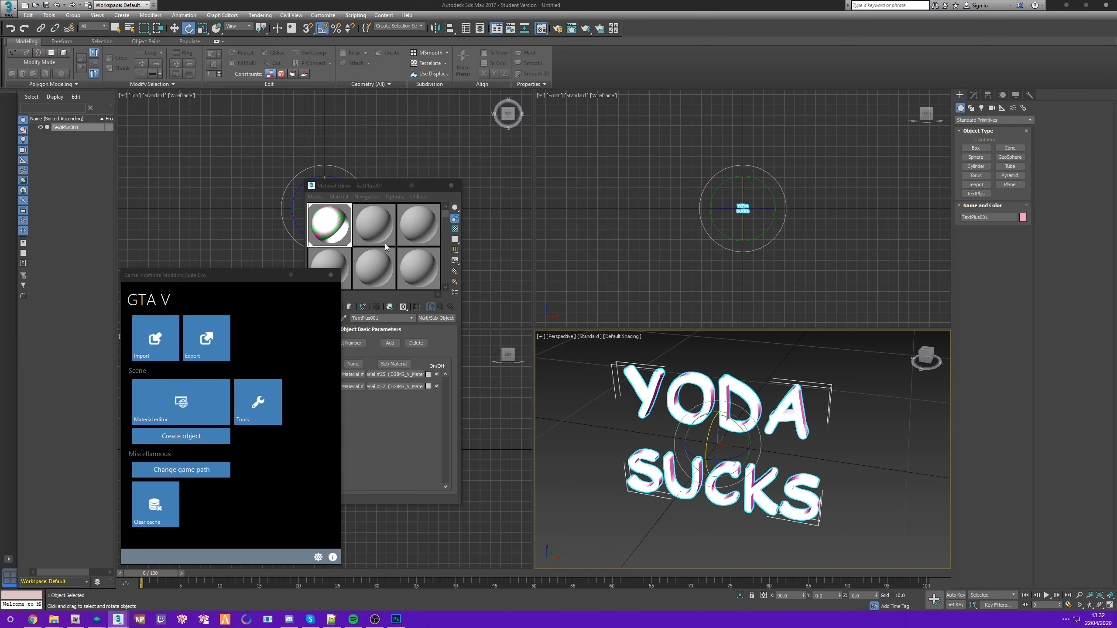
pyautogui.click(451, 185)
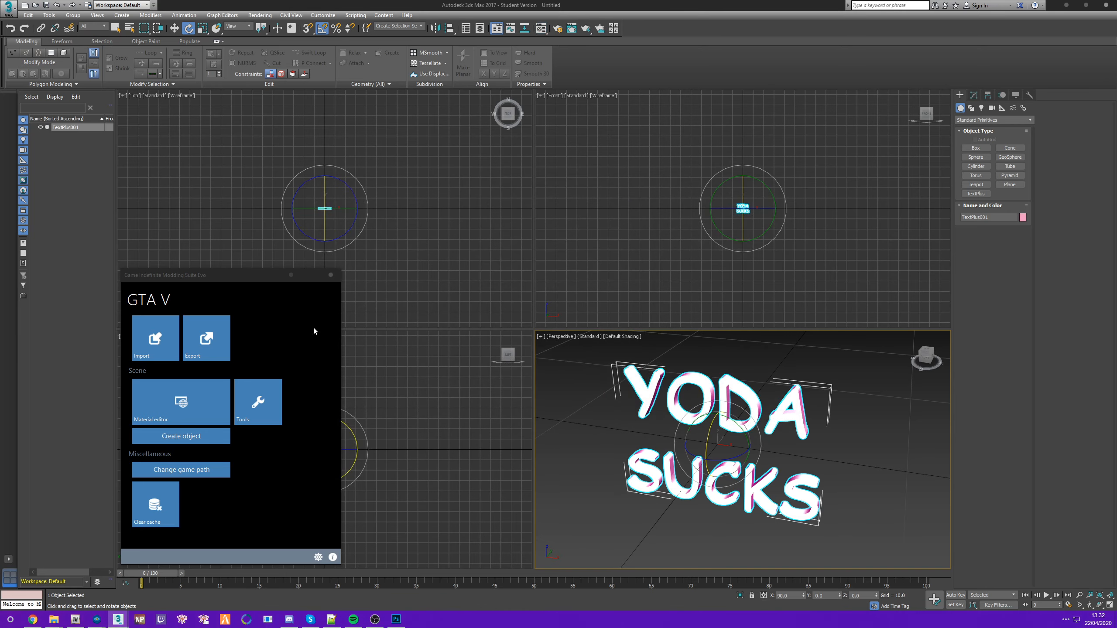
# - Set the perspective viewport's shading to Flat Color and deselect the text
pyautogui.click(619, 335)
pyautogui.click(647, 379)
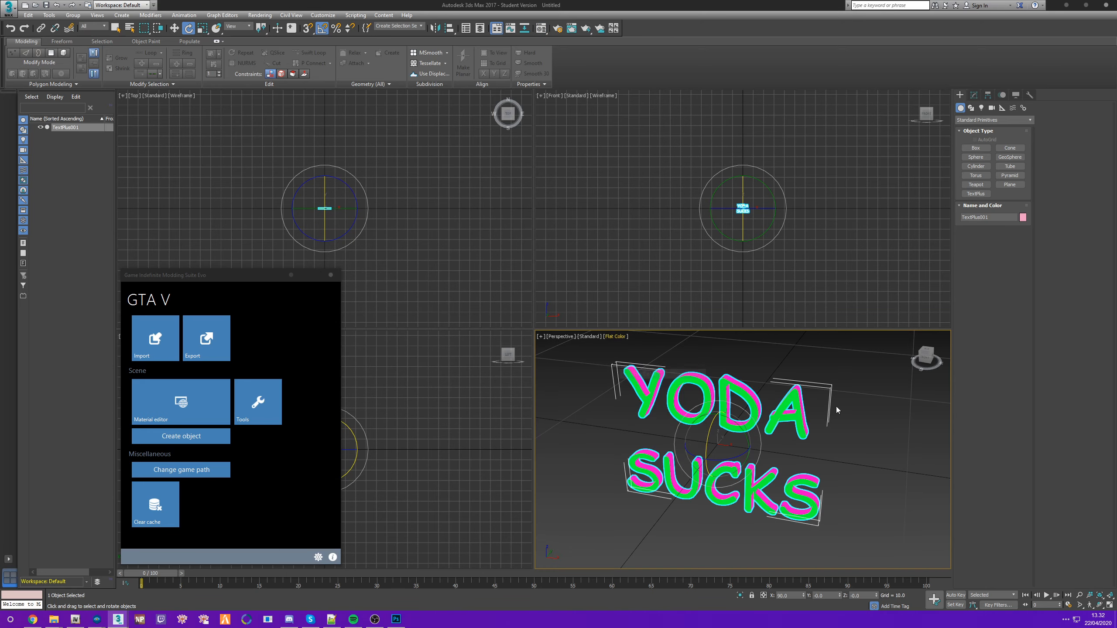
pyautogui.click(836, 407)
pyautogui.keyDown('alt'); pyautogui.moveTo(804, 446); pyautogui.dragTo(597, 350, button='middle'); pyautogui.keyUp('alt')
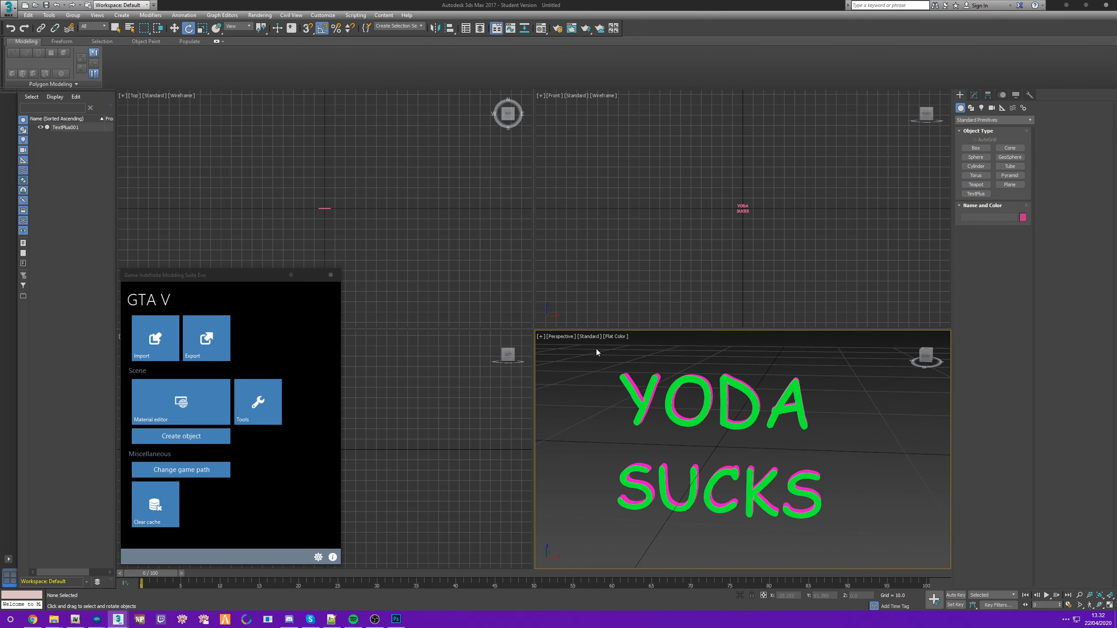
# - Toggle the Enable Transparency material option for the perspective viewport and minimize the GTA V tool window
pyautogui.click(585, 336)
pyautogui.moveTo(638, 395)
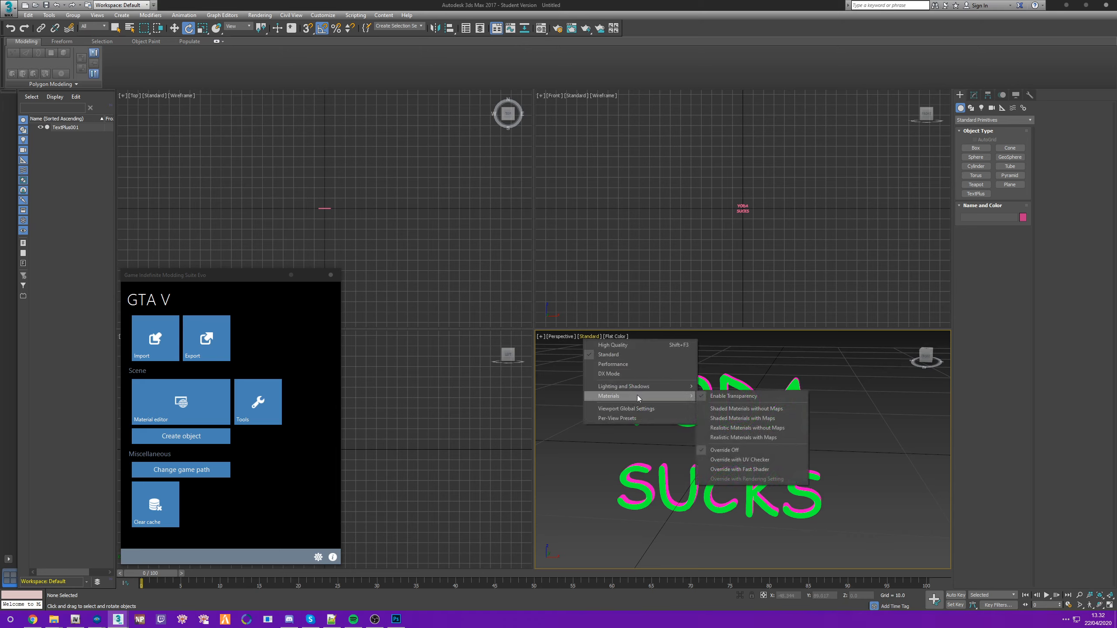
pyautogui.click(733, 396)
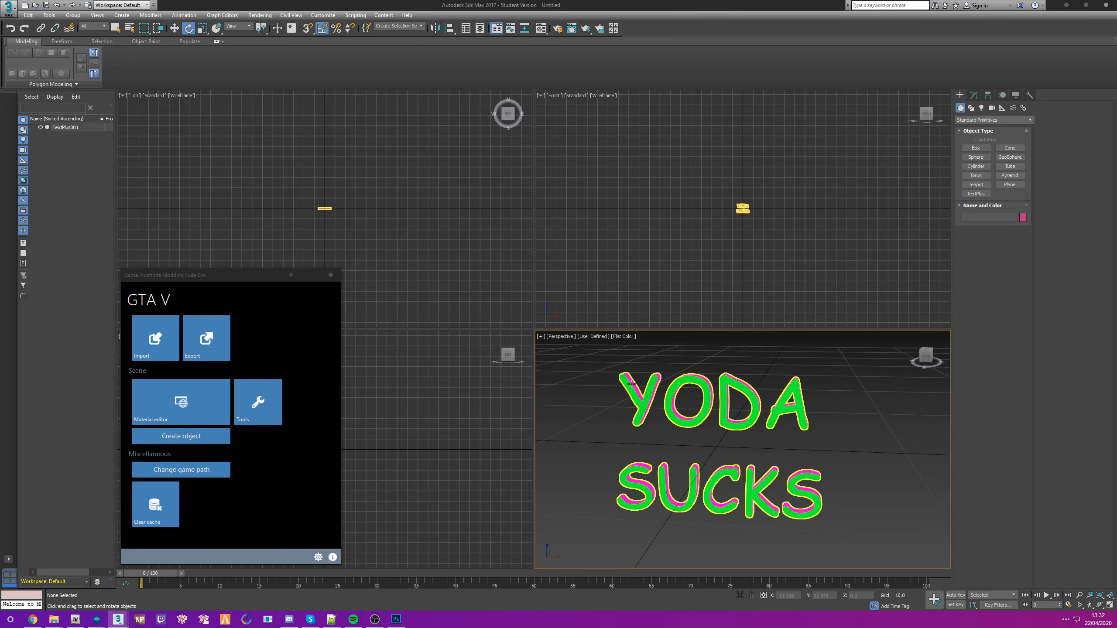
pyautogui.keyDown('alt'); pyautogui.moveTo(687, 404); pyautogui.dragTo(664, 399, button='middle'); pyautogui.keyUp('alt')
pyautogui.click(292, 275)
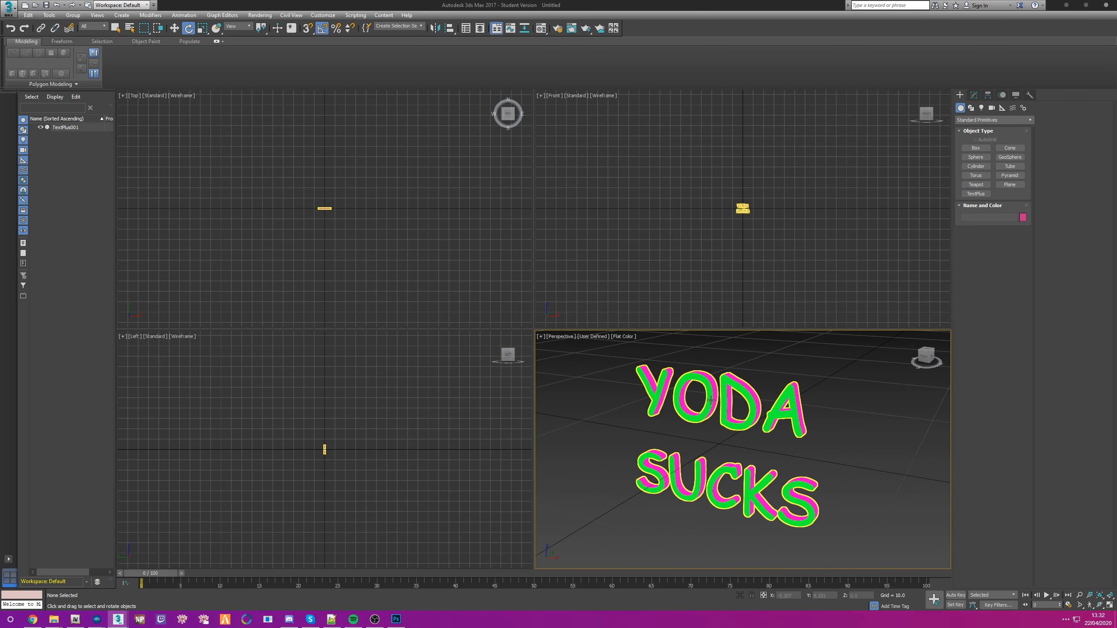
# - Switch the Editable Poly text to polygon editing and select the front face of the letter A
pyautogui.click(699, 416)
pyautogui.click(974, 95)
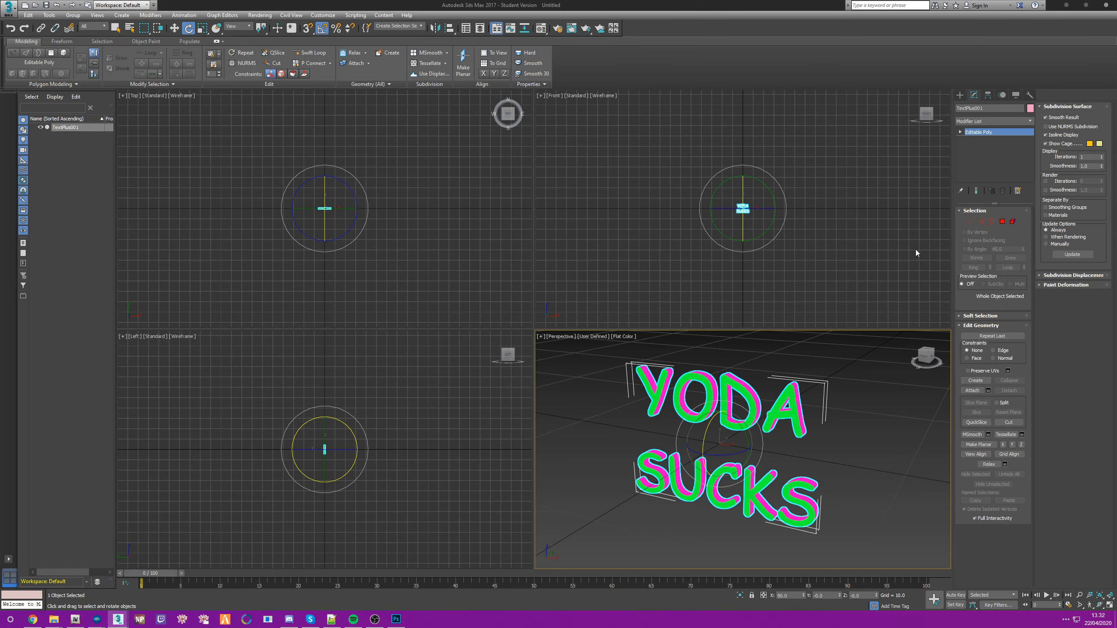
pyautogui.click(1002, 221)
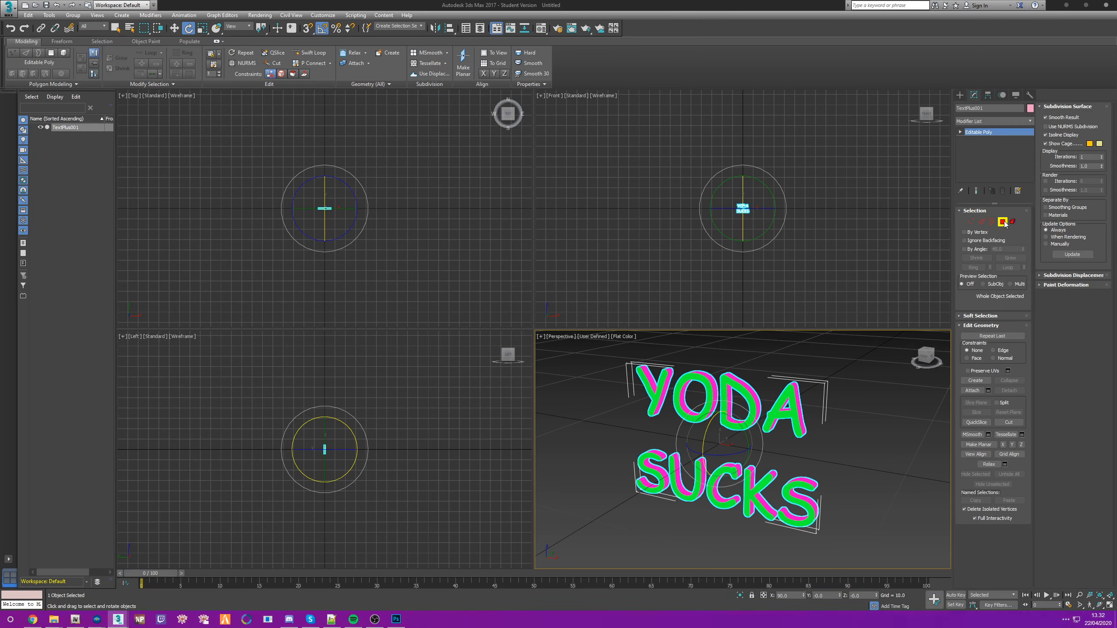
pyautogui.click(800, 398)
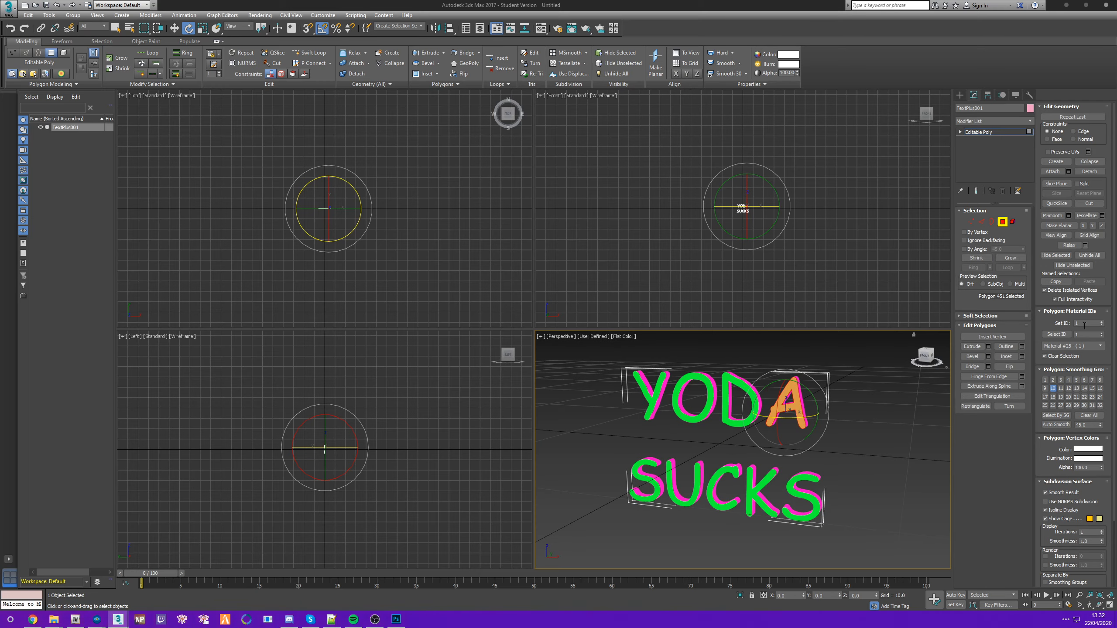
# - Select a polygon on the side of the text and check its material ID
pyautogui.keyDown('alt'); pyautogui.moveTo(861, 427); pyautogui.dragTo(789, 385, button='middle'); pyautogui.keyUp('alt')
pyautogui.keyDown('alt'); pyautogui.moveTo(873, 405); pyautogui.dragTo(895, 424, button='middle'); pyautogui.keyUp('alt')
pyautogui.scroll(2, 805, 356)
pyautogui.click(779, 352)
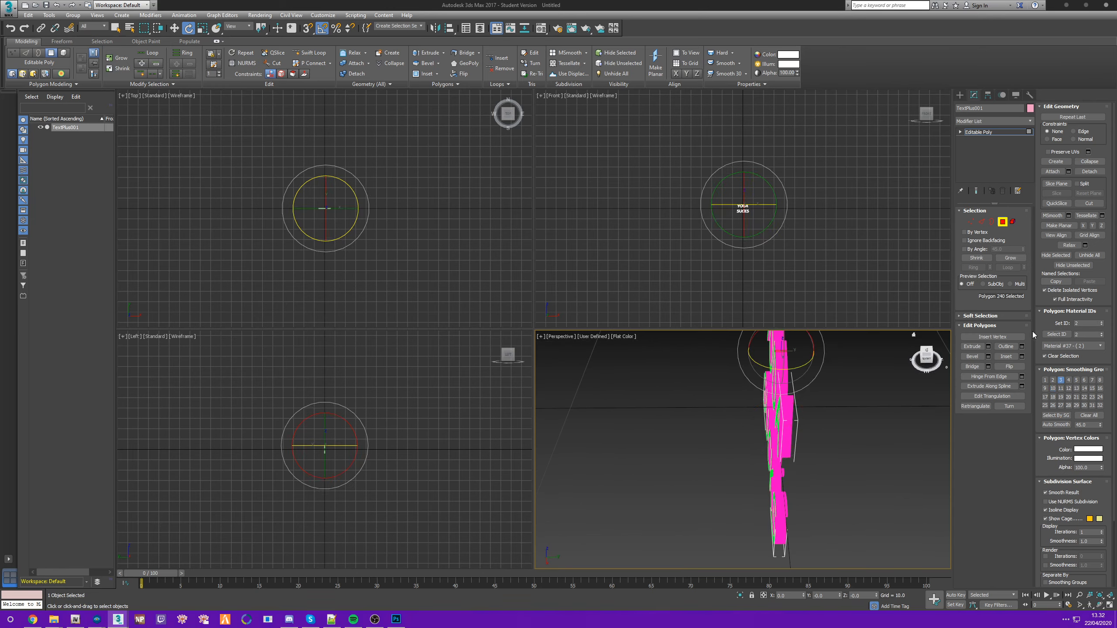
# - Assign material ID 2 to the front face of the letter C in SUCKS
pyautogui.keyDown('alt'); pyautogui.moveTo(694, 442); pyautogui.dragTo(766, 435, button='middle'); pyautogui.keyUp('alt')
pyautogui.scroll(-2, 814, 405)
pyautogui.click(758, 462)
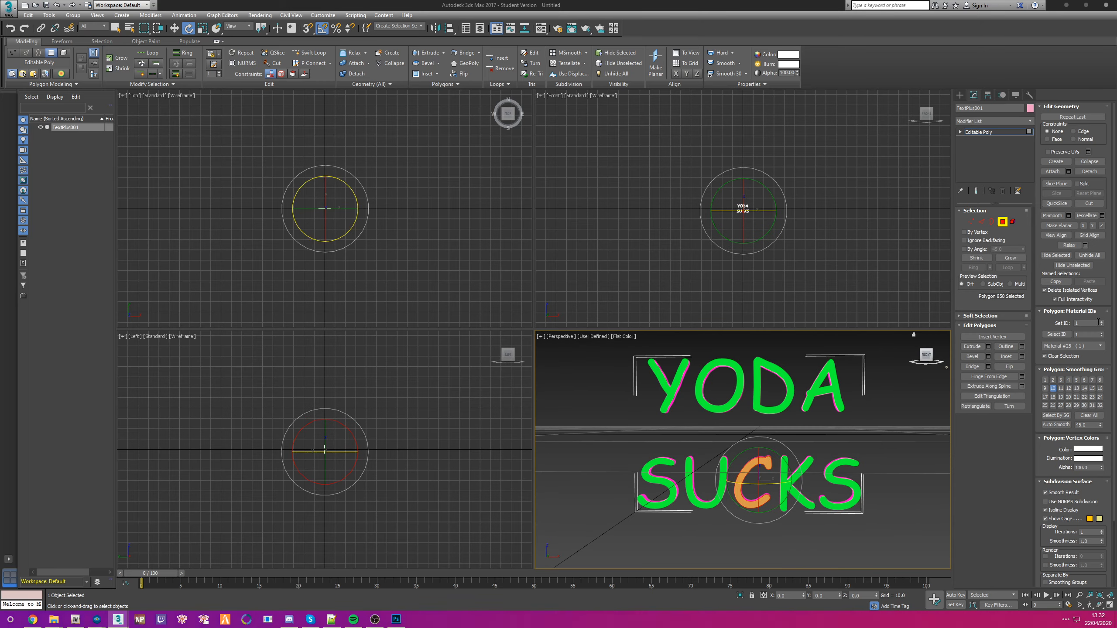
pyautogui.click(1102, 321)
pyautogui.click(798, 444)
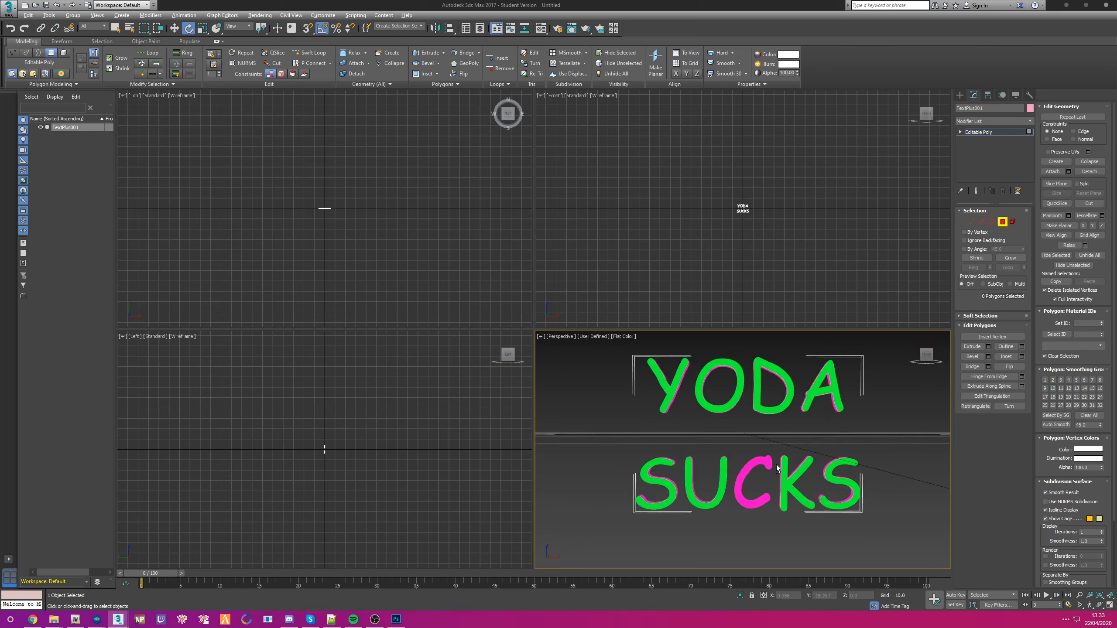
pyautogui.keyDown('alt'); pyautogui.moveTo(797, 443); pyautogui.dragTo(790, 470, button='middle'); pyautogui.keyUp('alt')
pyautogui.keyDown('alt'); pyautogui.moveTo(717, 464); pyautogui.dragTo(755, 436, button='middle'); pyautogui.keyUp('alt')
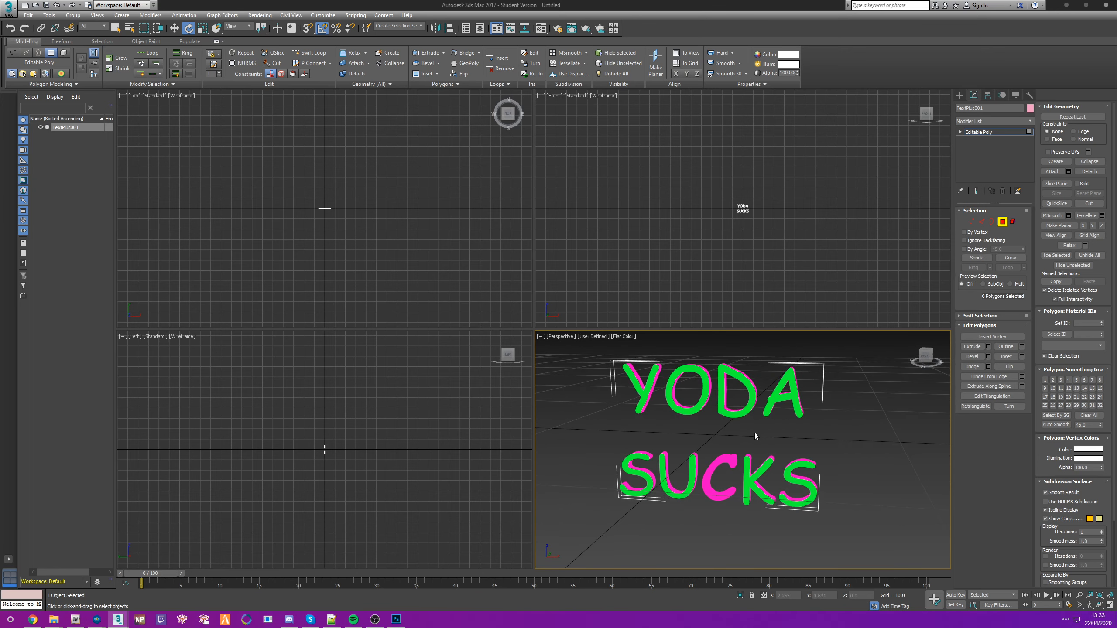
# - Select all polygons of the text and apply the Game mesh modifier from the GTA V tool
pyautogui.hotkey('ctrl', 'a')
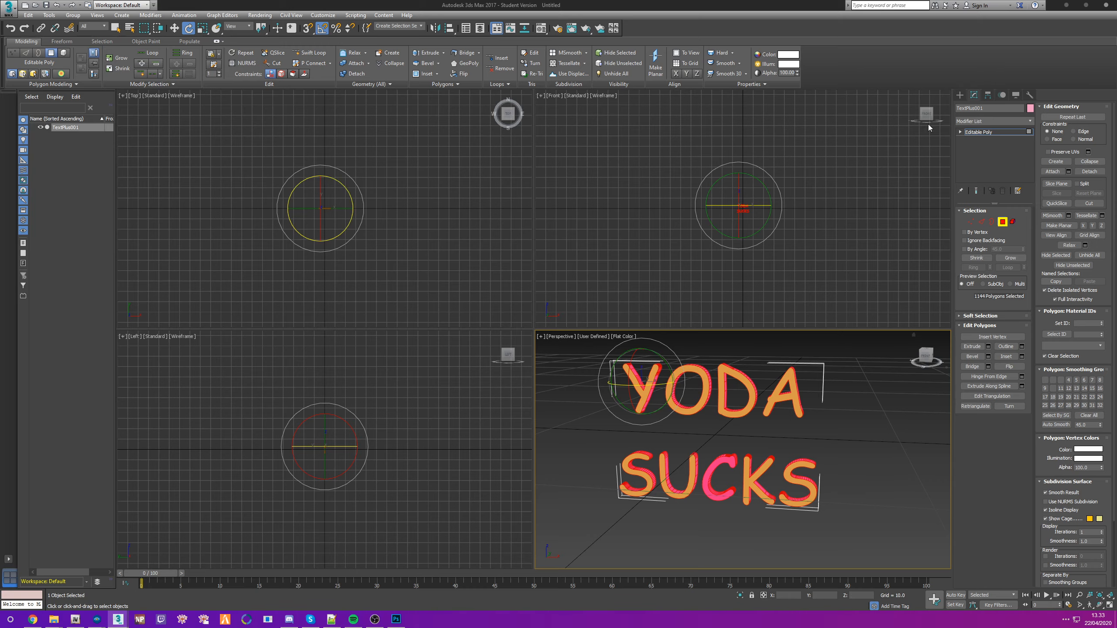
pyautogui.moveTo(118, 619)
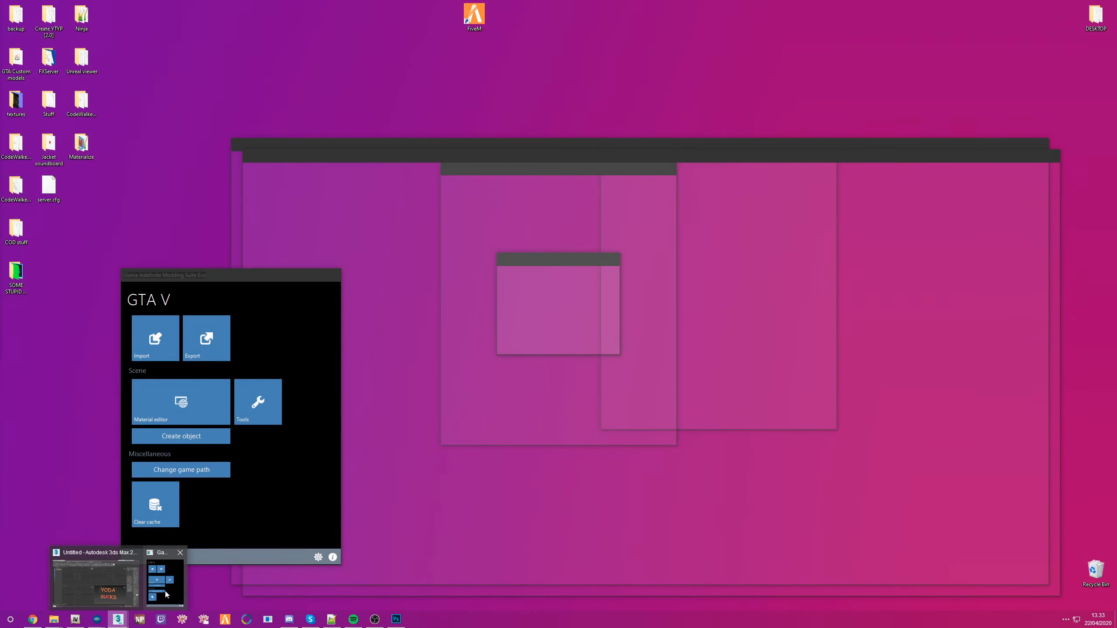
pyautogui.click(165, 591)
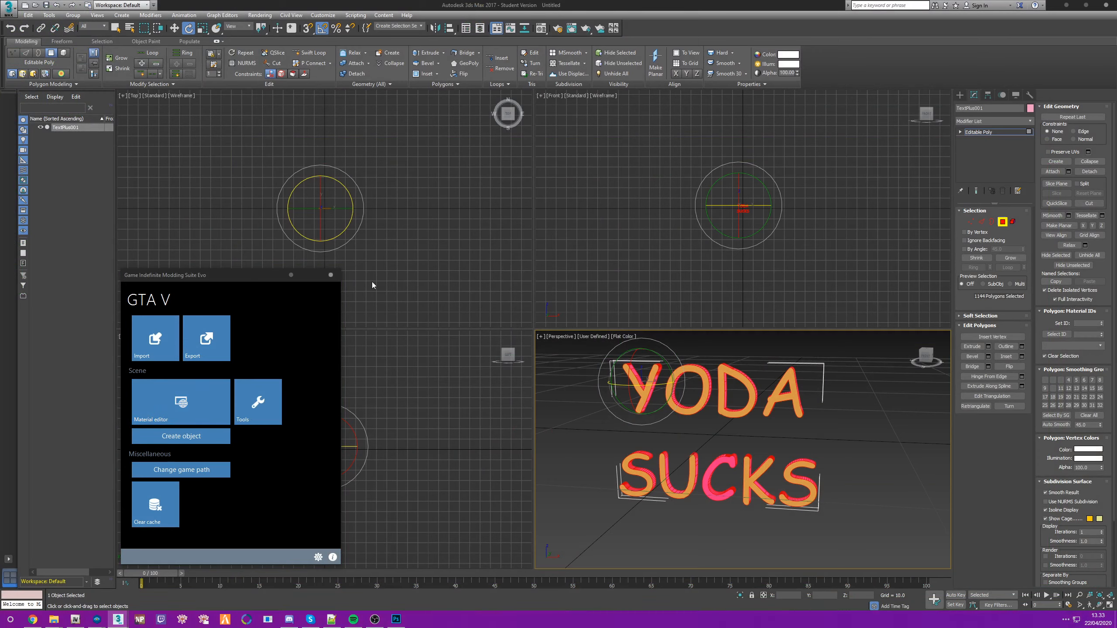
pyautogui.click(187, 440)
pyautogui.click(297, 393)
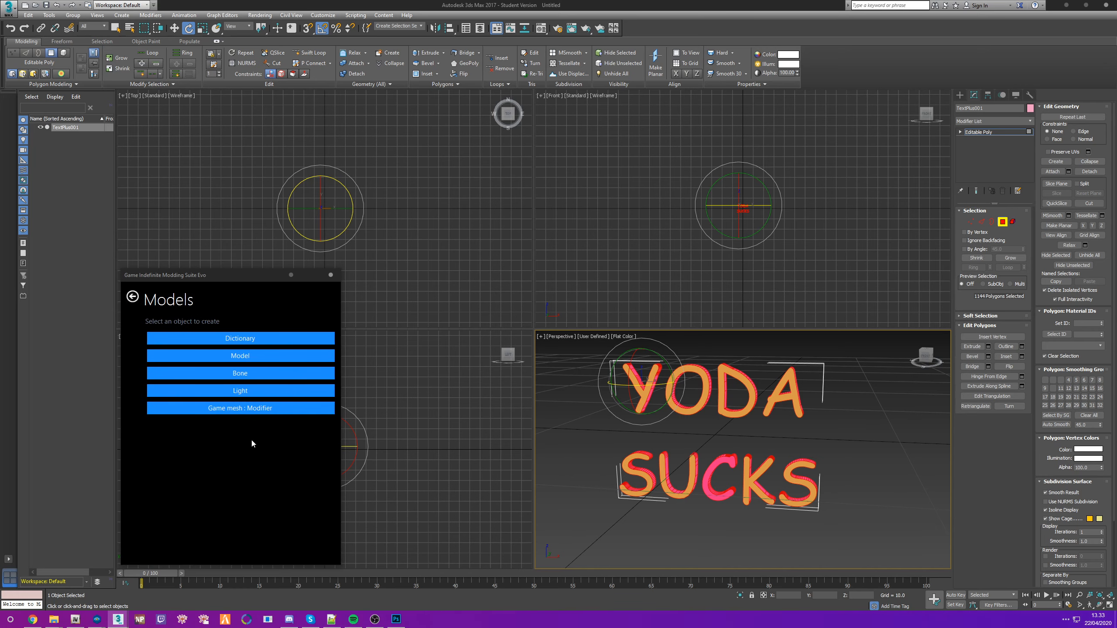
pyautogui.click(254, 410)
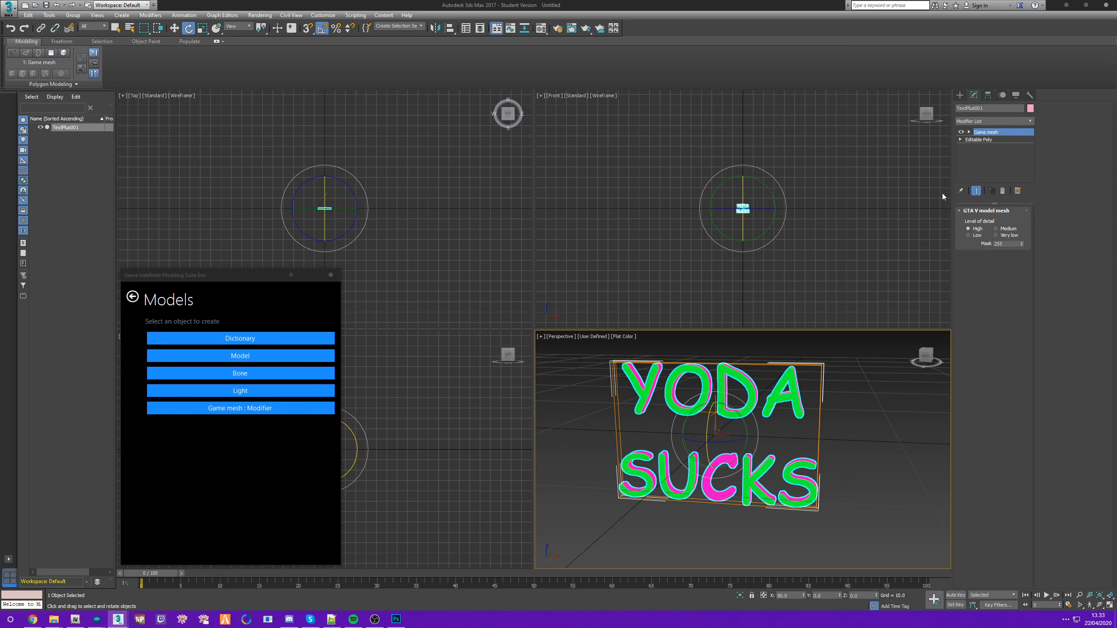
# - Create a GTA V Model helper and parent the text mesh to it
pyautogui.click(245, 356)
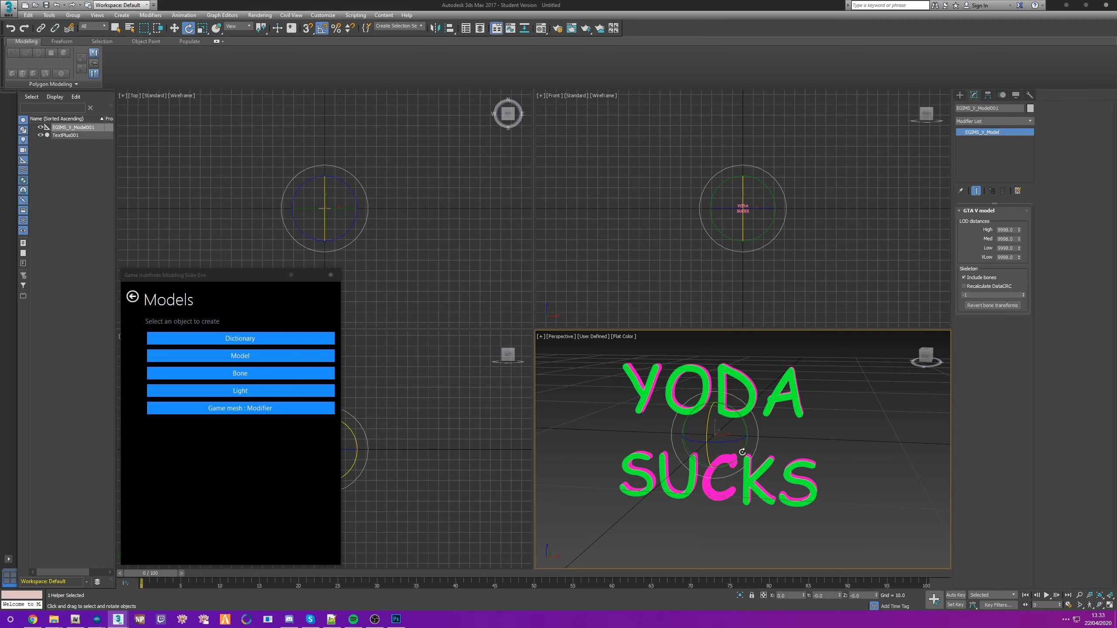
pyautogui.keyDown('alt'); pyautogui.moveTo(800, 428); pyautogui.dragTo(787, 447, button='middle'); pyautogui.keyUp('alt')
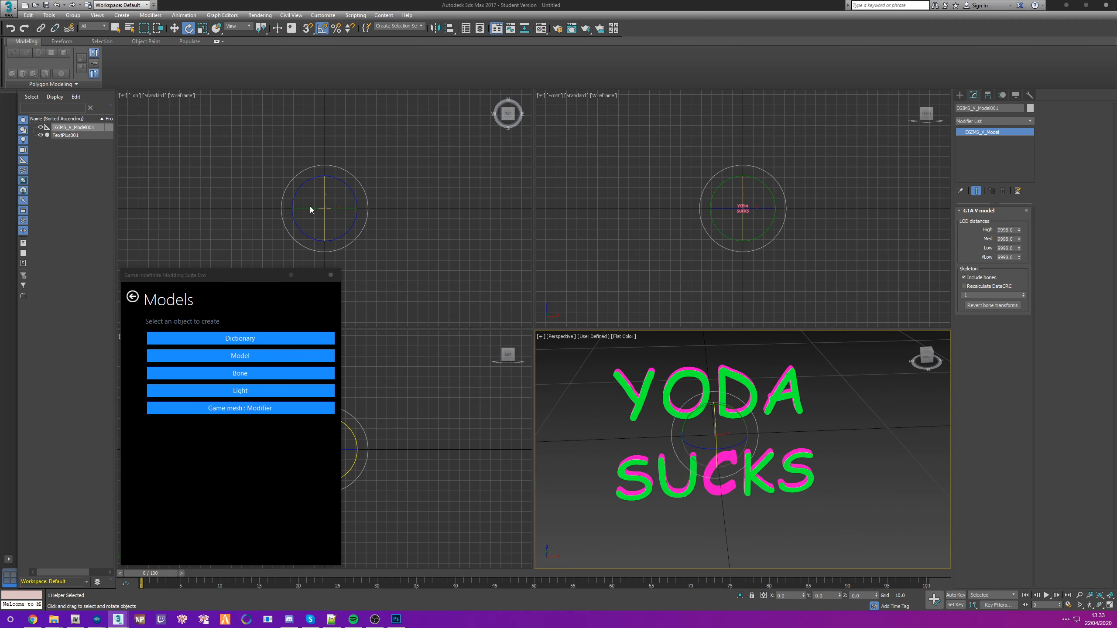
pyautogui.click(66, 156)
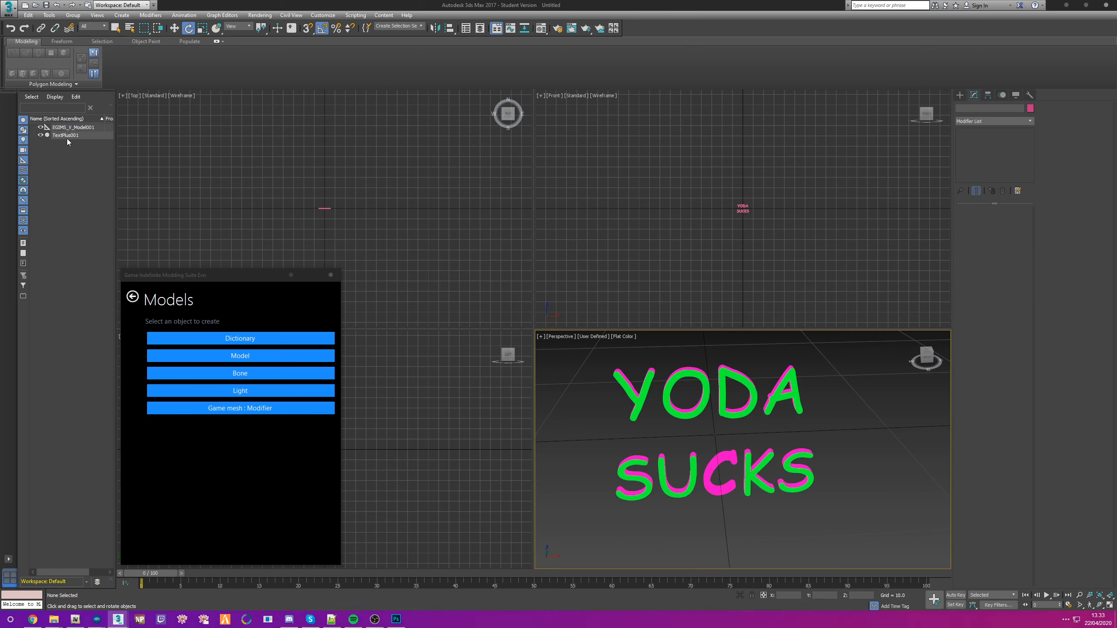
pyautogui.click(65, 135)
pyautogui.moveTo(69, 138); pyautogui.dragTo(74, 128)
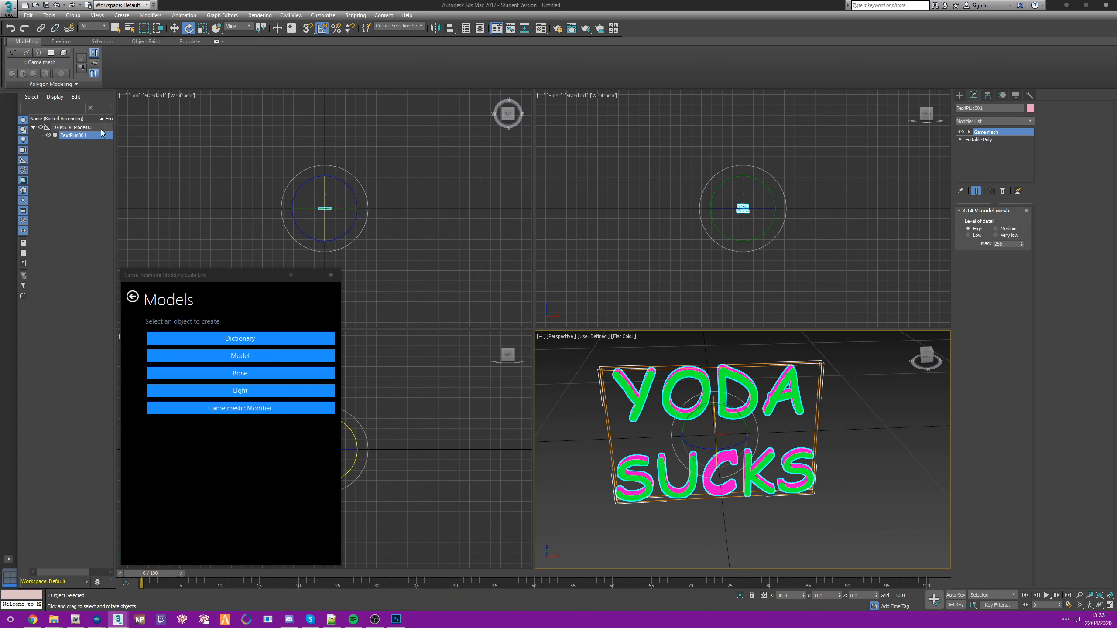
# - Rename the text mesh neon_tutorial_high and its parent model neon_tutorial, and return to the GTA V tool's main page
pyautogui.click(983, 109)
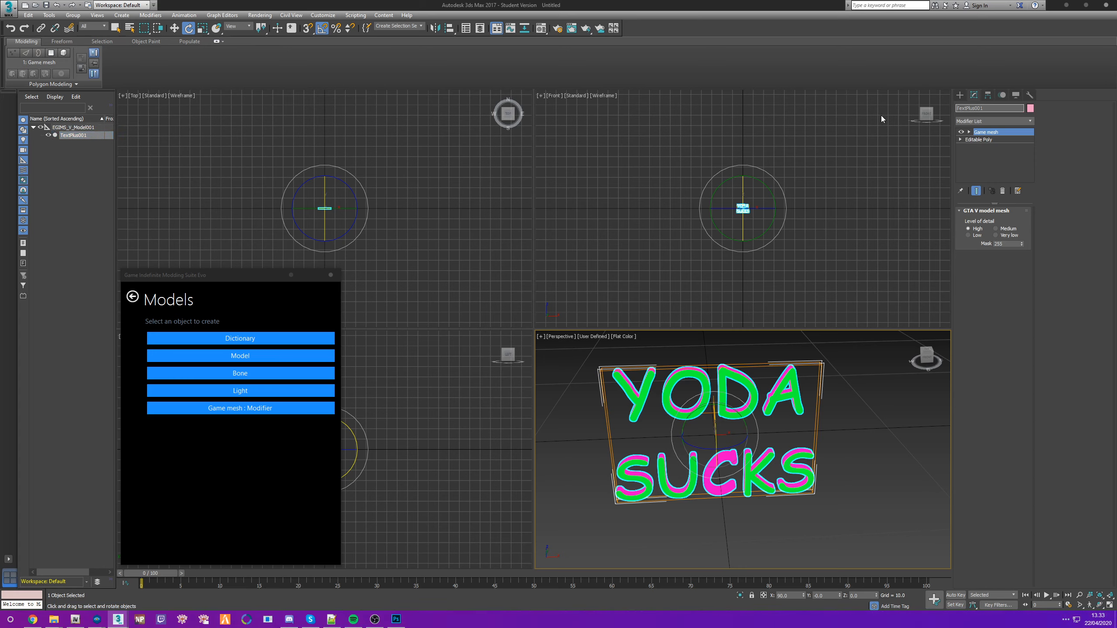
pyautogui.write('neon_tutorial_high')
pyautogui.click(92, 128)
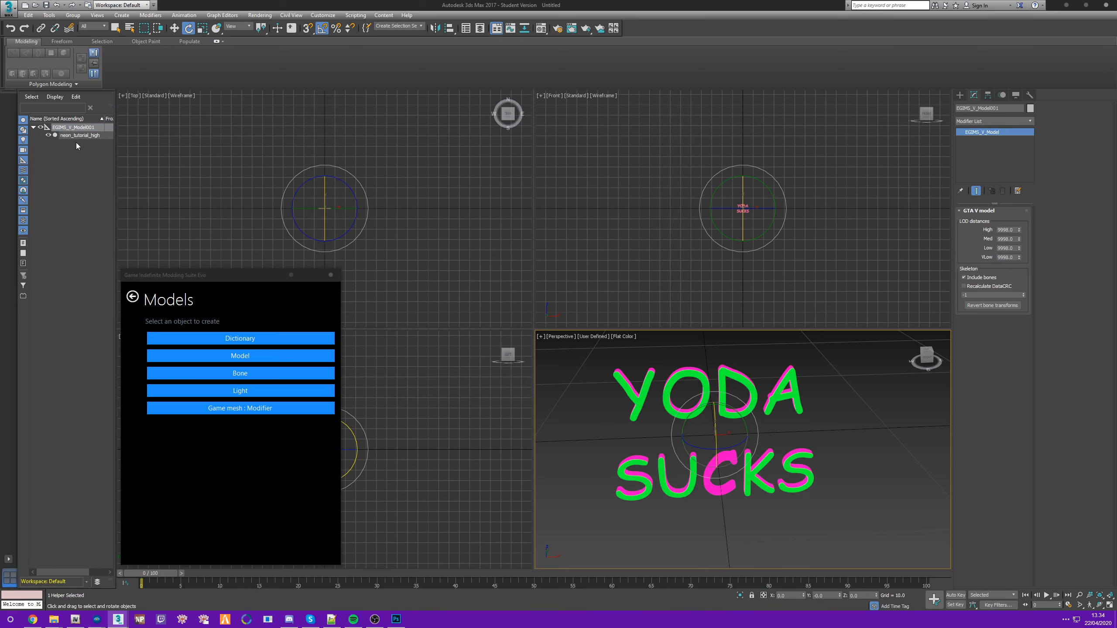
pyautogui.doubleClick(1006, 107)
pyautogui.write('neon_tutorial')
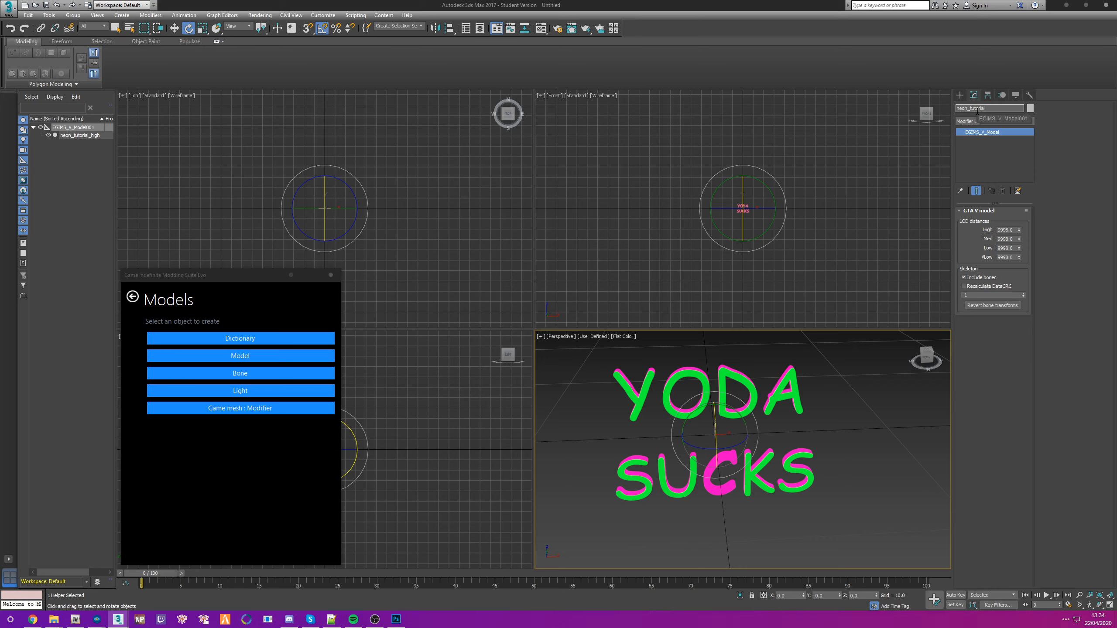
pyautogui.click(137, 302)
pyautogui.click(134, 303)
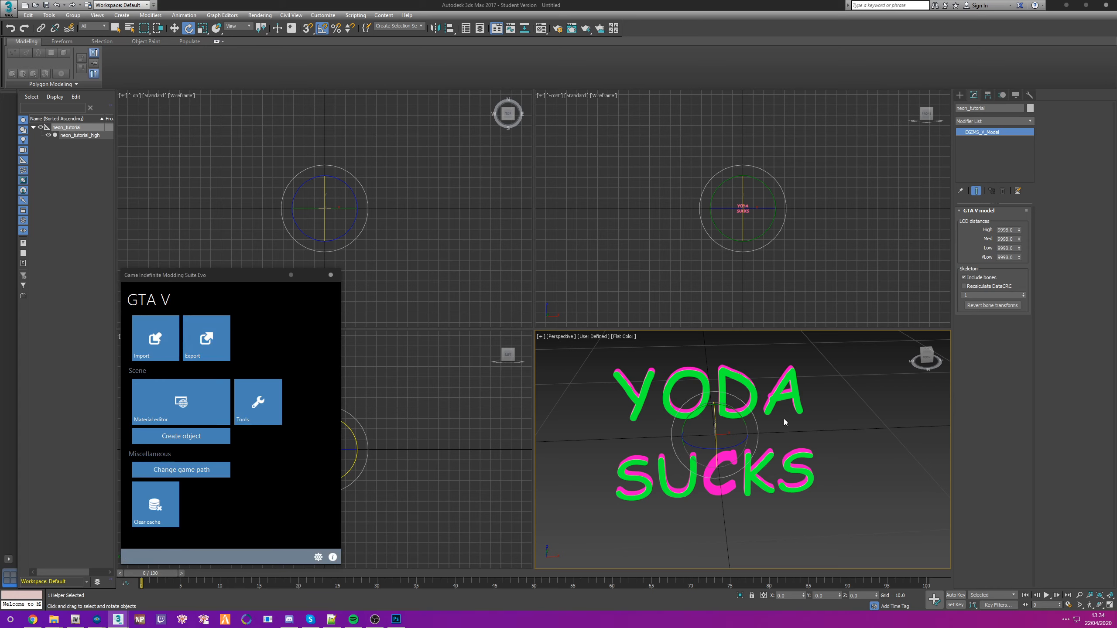
# - Select the text mesh and enter polygon editing on its Editable Poly level beneath the Game mesh modifier
pyautogui.click(794, 384)
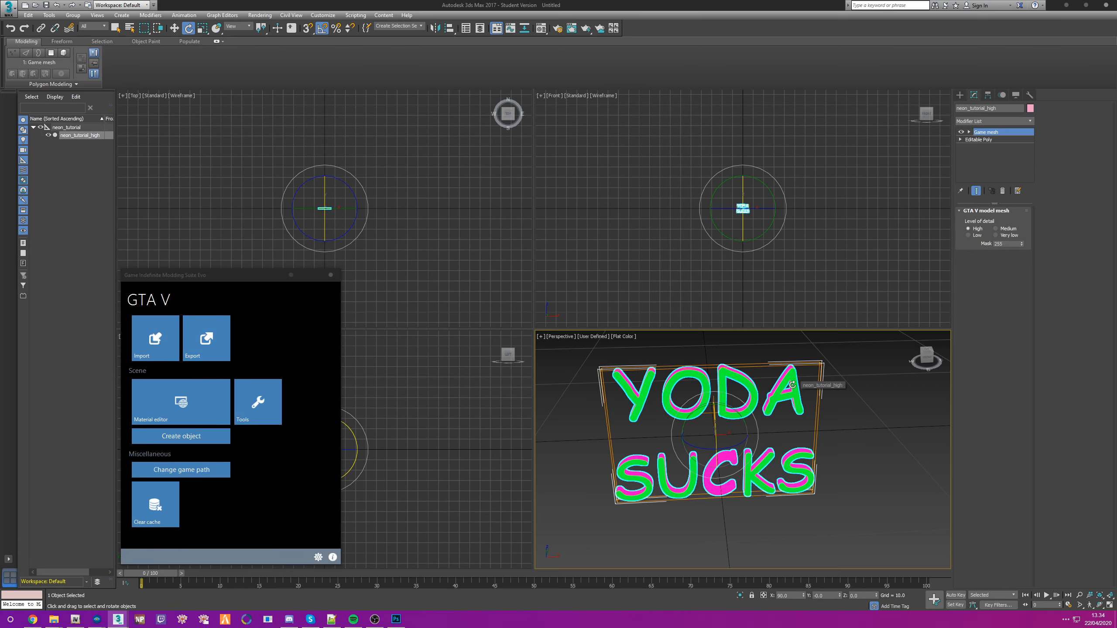
pyautogui.click(998, 140)
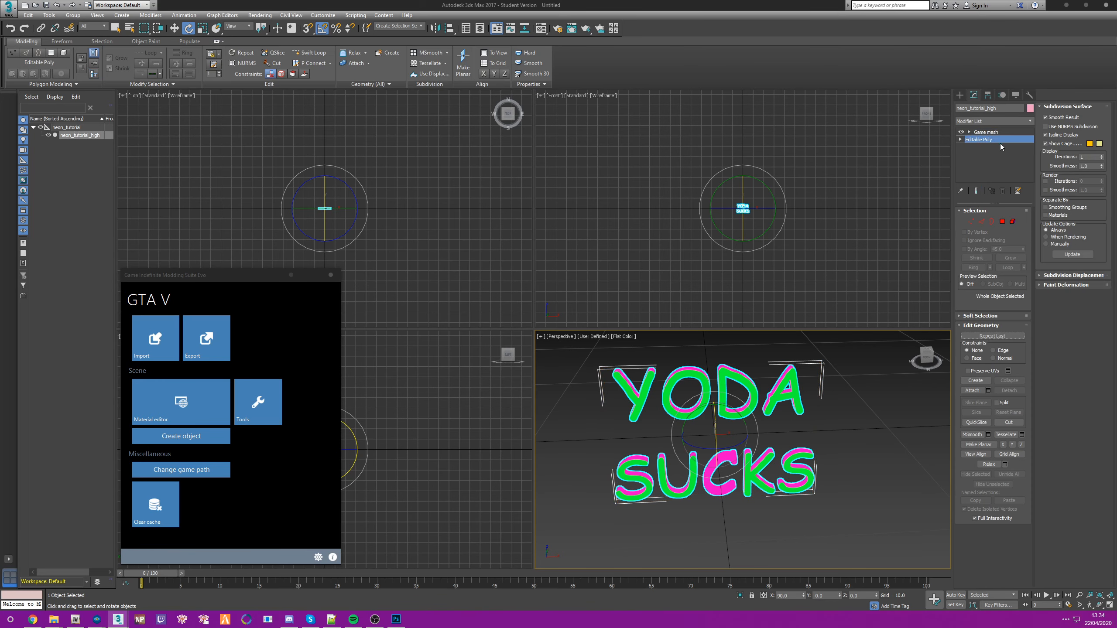
pyautogui.click(1003, 221)
pyautogui.click(854, 417)
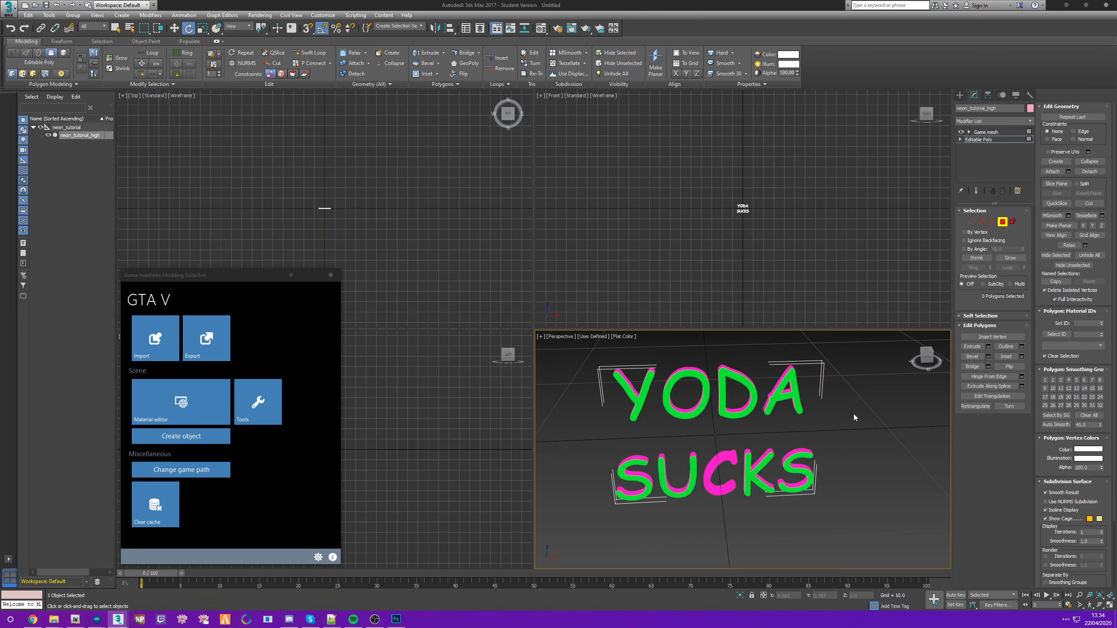
# - Select every polygon of YODA SUCKS and clear all smoothing groups, leaving nothing selected
pyautogui.hotkey('ctrl', 'a')
pyautogui.keyDown('alt'); pyautogui.moveTo(827, 415); pyautogui.dragTo(775, 408, button='middle'); pyautogui.keyUp('alt')
pyautogui.scroll(-3, 766, 405)
pyautogui.click(618, 352)
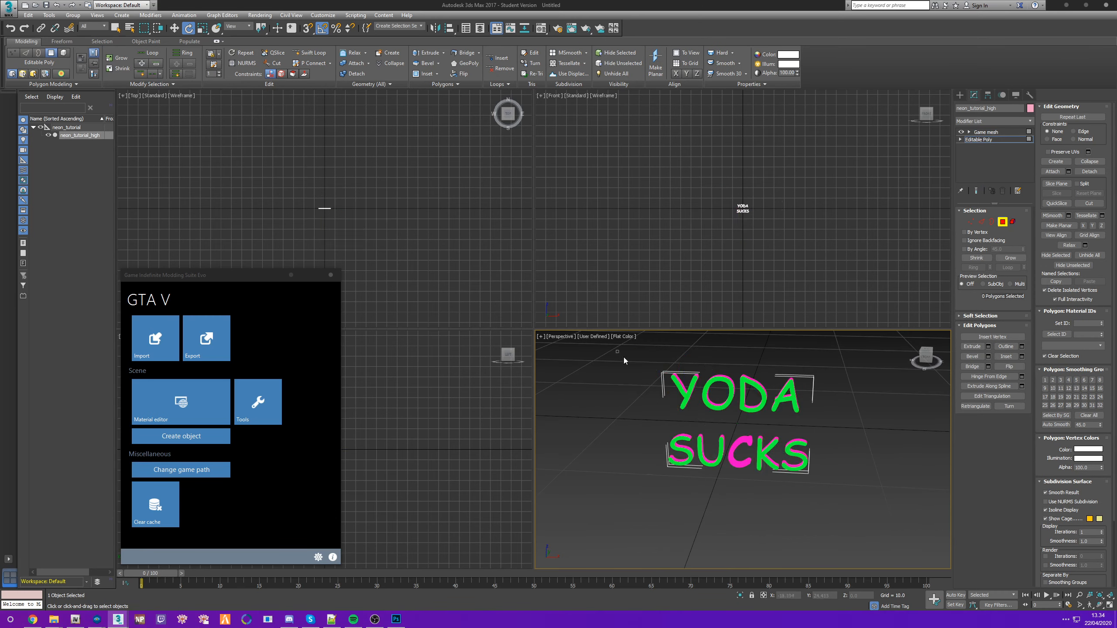
pyautogui.moveTo(624, 358); pyautogui.dragTo(907, 518)
pyautogui.keyDown('alt'); pyautogui.moveTo(849, 462); pyautogui.dragTo(760, 437, button='middle'); pyautogui.keyUp('alt')
pyautogui.scroll(3, 769, 439)
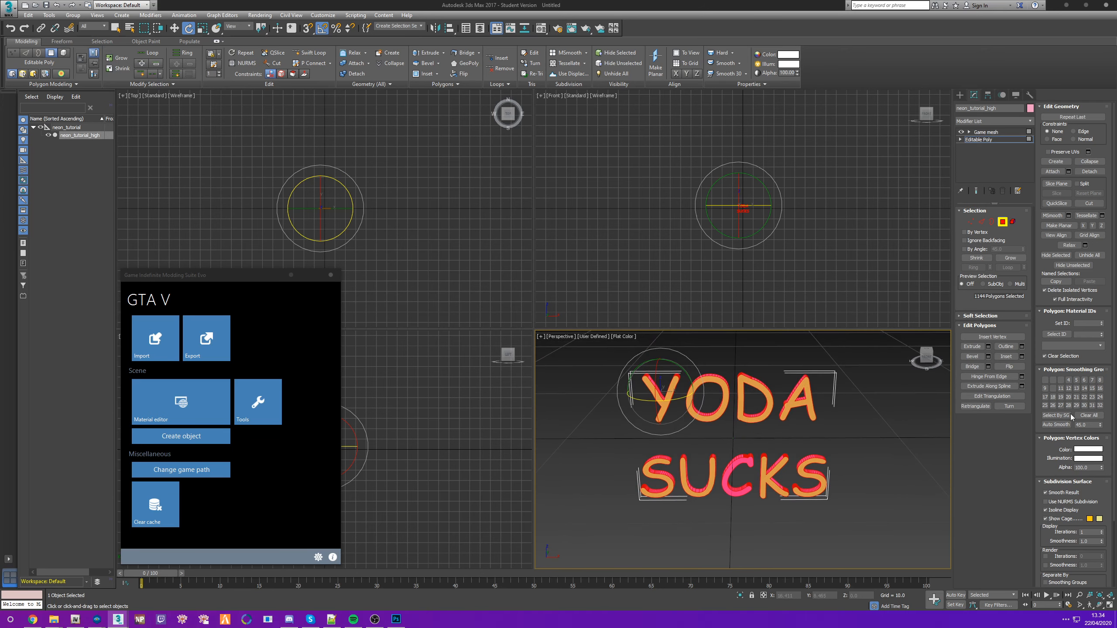
pyautogui.click(1095, 416)
pyautogui.click(846, 419)
pyautogui.keyDown('alt'); pyautogui.moveTo(879, 419); pyautogui.dragTo(803, 448, button='middle'); pyautogui.keyUp('alt')
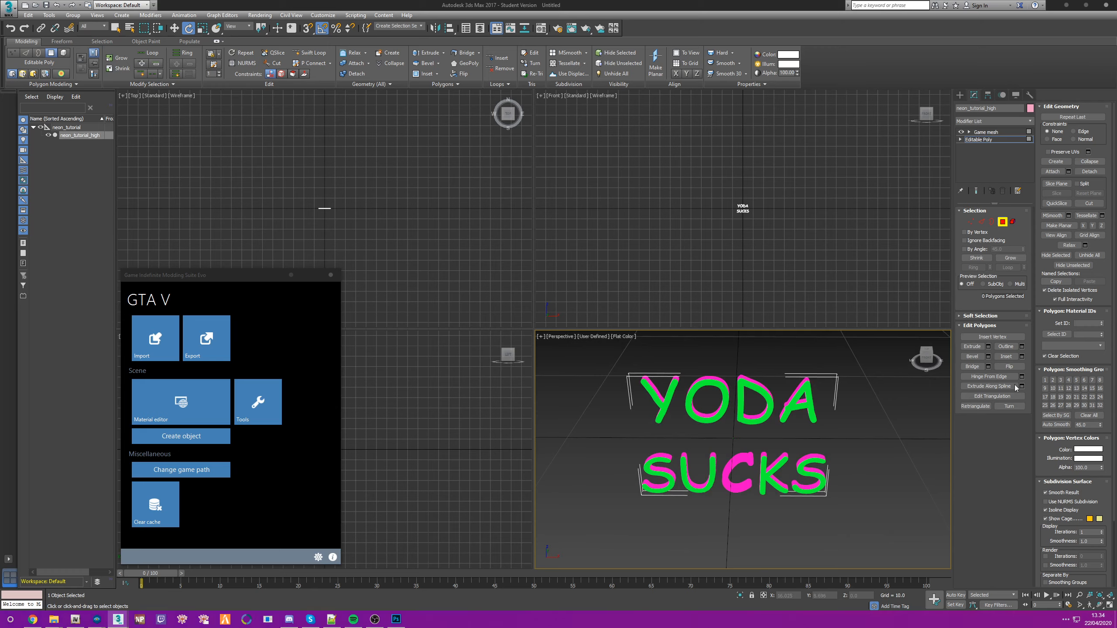
# - Select all polygons of the text again, apply Auto Smooth with a threshold of 45, and deselect them
pyautogui.moveTo(762, 438)
pyautogui.keyDown('alt'); pyautogui.mouseDown(button='middle')
pyautogui.moveTo(755, 454)
pyautogui.moveTo(732, 387)
pyautogui.moveTo(741, 405)
pyautogui.moveTo(751, 373)
pyautogui.moveTo(750, 456)
pyautogui.mouseUp(button='middle'); pyautogui.keyUp('alt')
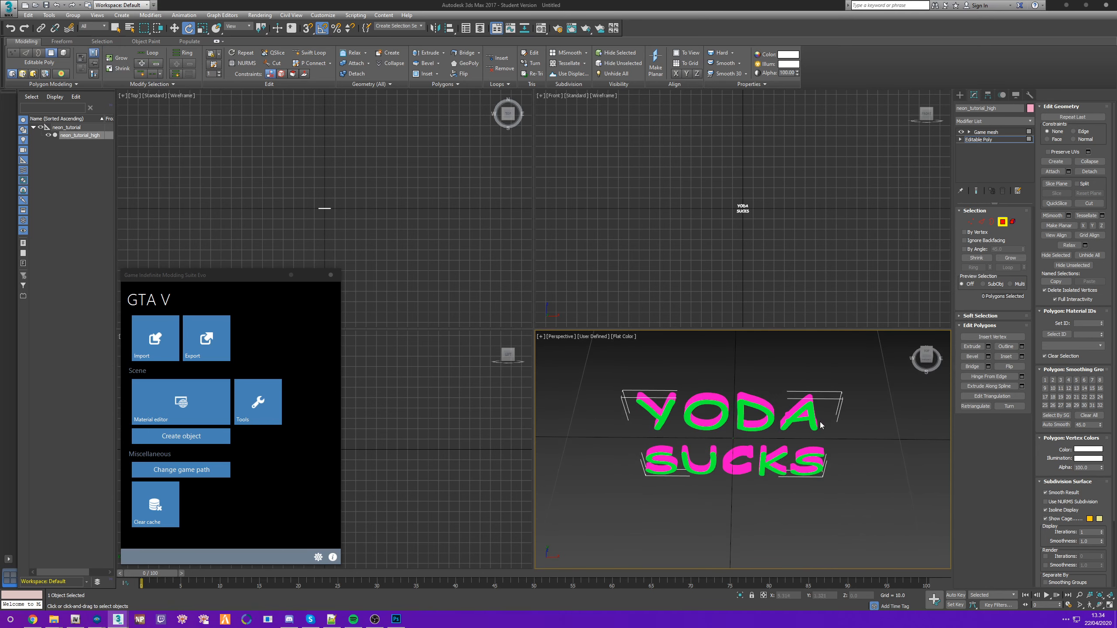
pyautogui.moveTo(534, 484); pyautogui.dragTo(862, 498)
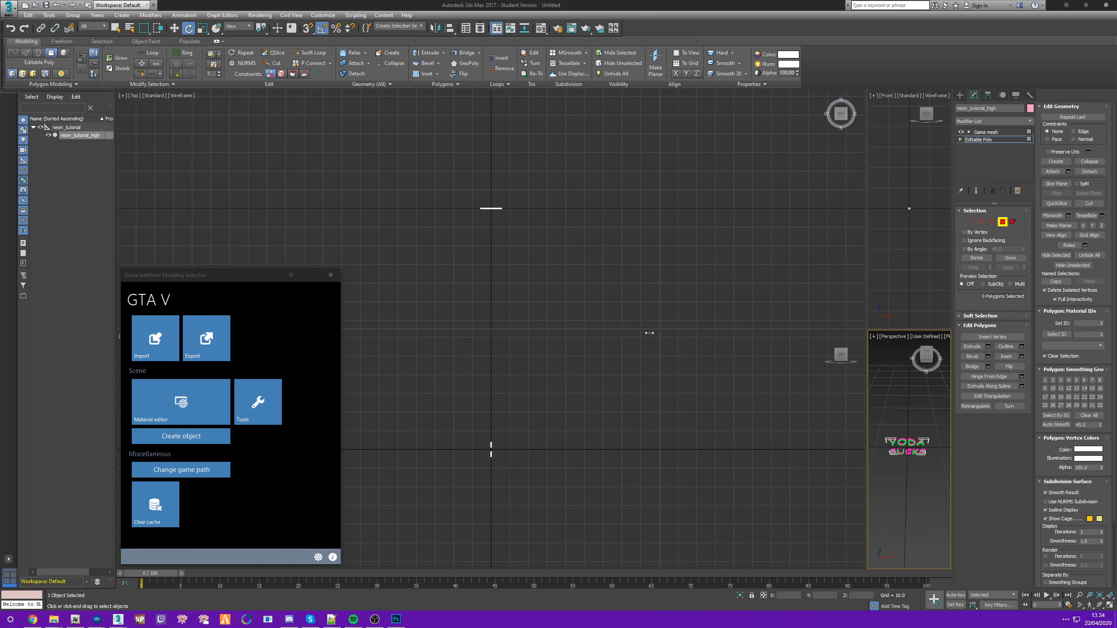
pyautogui.moveTo(531, 331); pyautogui.dragTo(529, 332)
pyautogui.moveTo(882, 506); pyautogui.dragTo(882, 506)
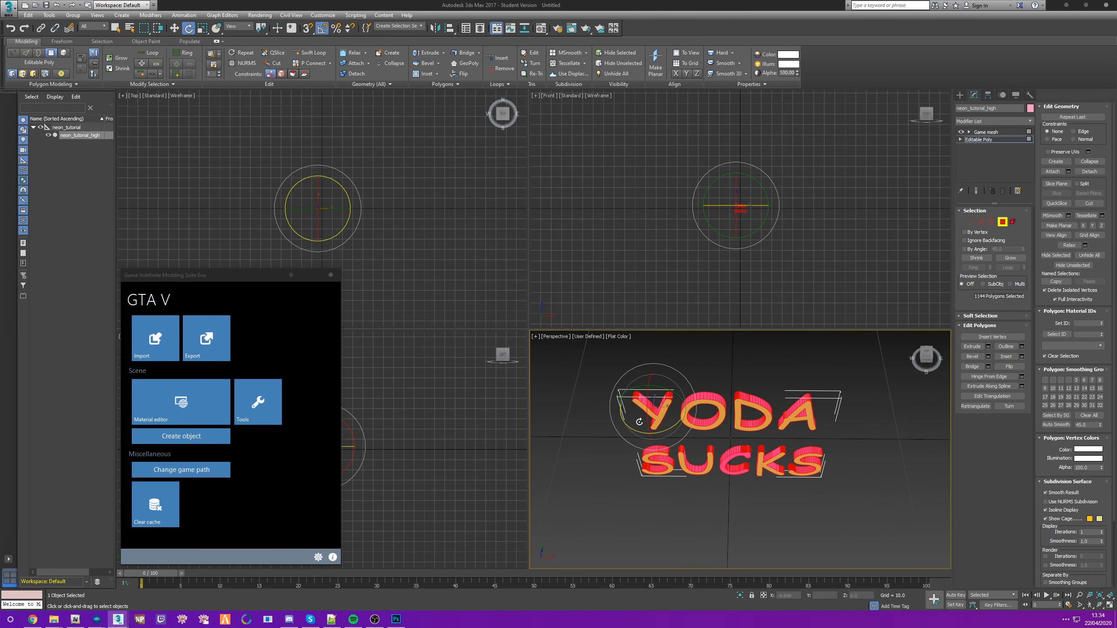
pyautogui.click(1057, 425)
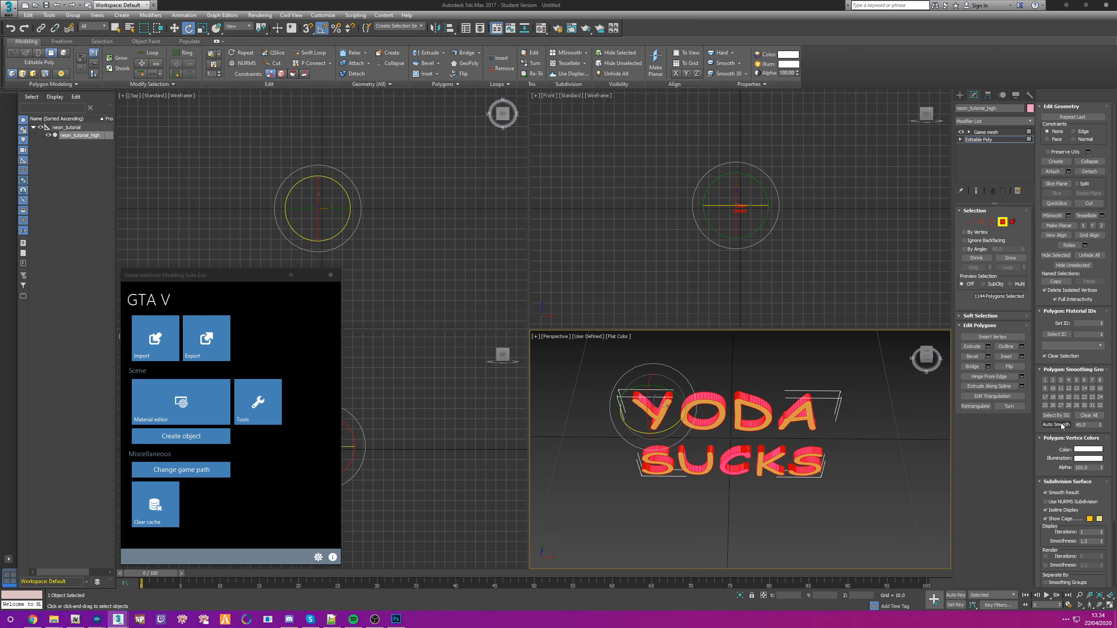
pyautogui.click(836, 446)
pyautogui.keyDown('alt'); pyautogui.moveTo(829, 368); pyautogui.dragTo(853, 489, button='middle'); pyautogui.keyUp('alt')
# - Add an Edit Normals modifier above the Editable Poly and set its normal display length to 1
pyautogui.click(980, 122)
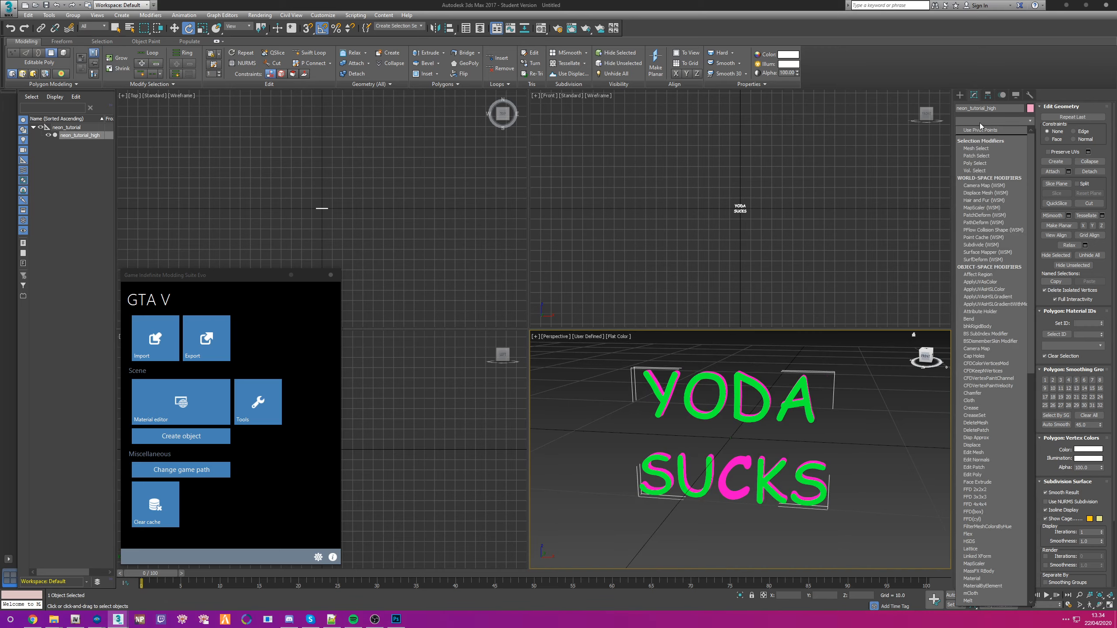
pyautogui.press('e')
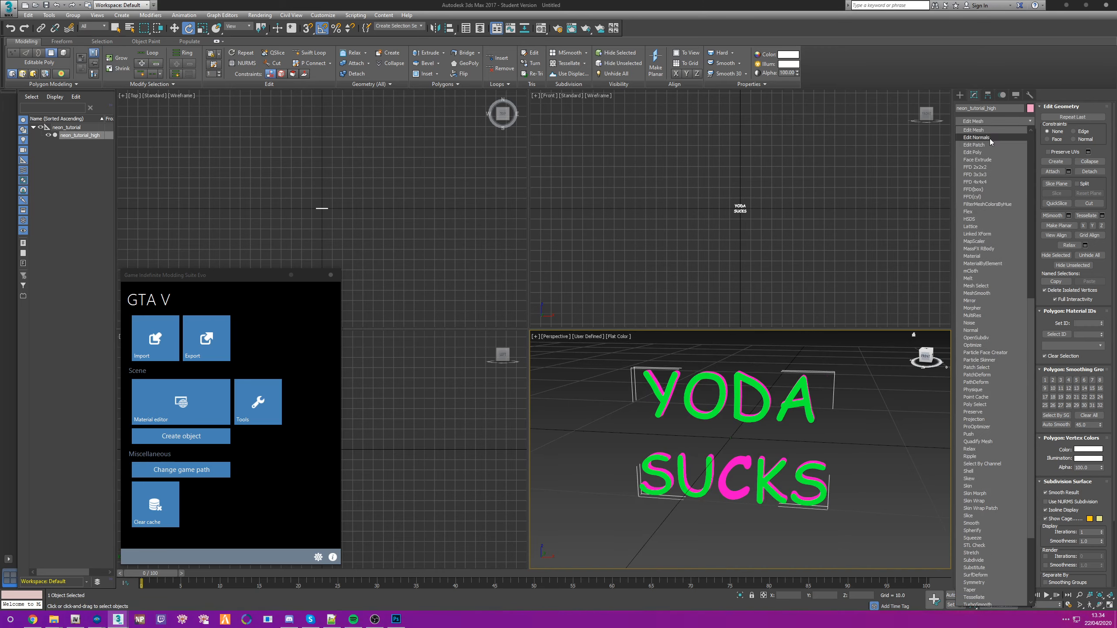
pyautogui.click(999, 138)
pyautogui.click(1018, 269)
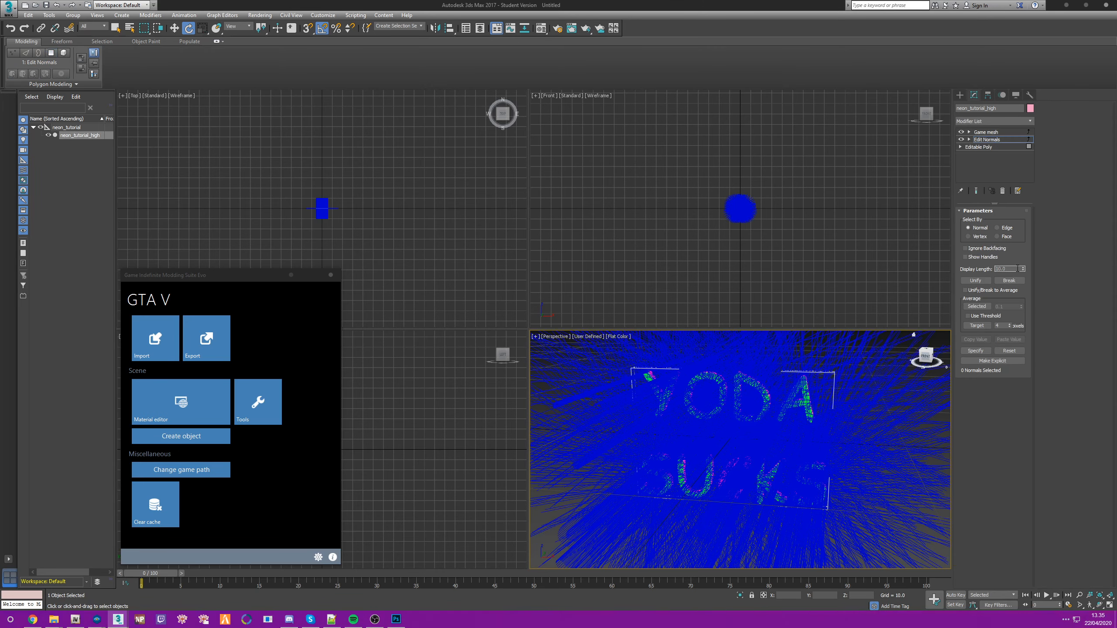
pyautogui.write('1')
pyautogui.press('Return')
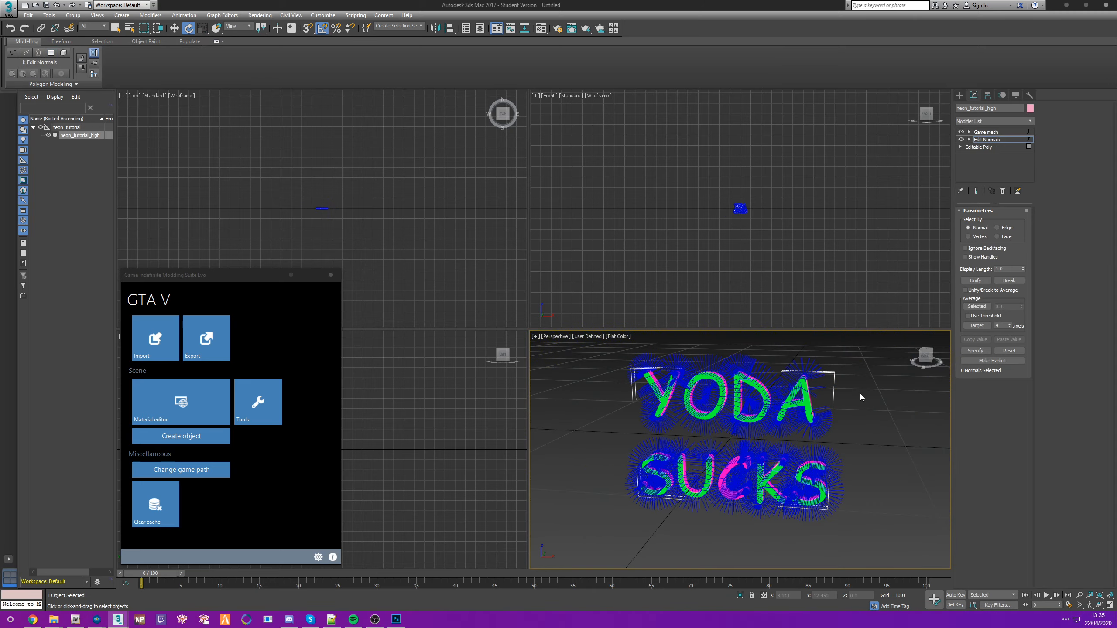
# - Inspect the normals around the text and remove the Edit Normals modifier
pyautogui.keyDown('alt'); pyautogui.moveTo(861, 394); pyautogui.dragTo(767, 402, button='middle'); pyautogui.keyUp('alt')
pyautogui.keyDown('alt'); pyautogui.moveTo(701, 372); pyautogui.dragTo(704, 403, button='middle'); pyautogui.keyUp('alt')
pyautogui.scroll(5, 732, 388)
pyautogui.scroll(-5, 702, 405)
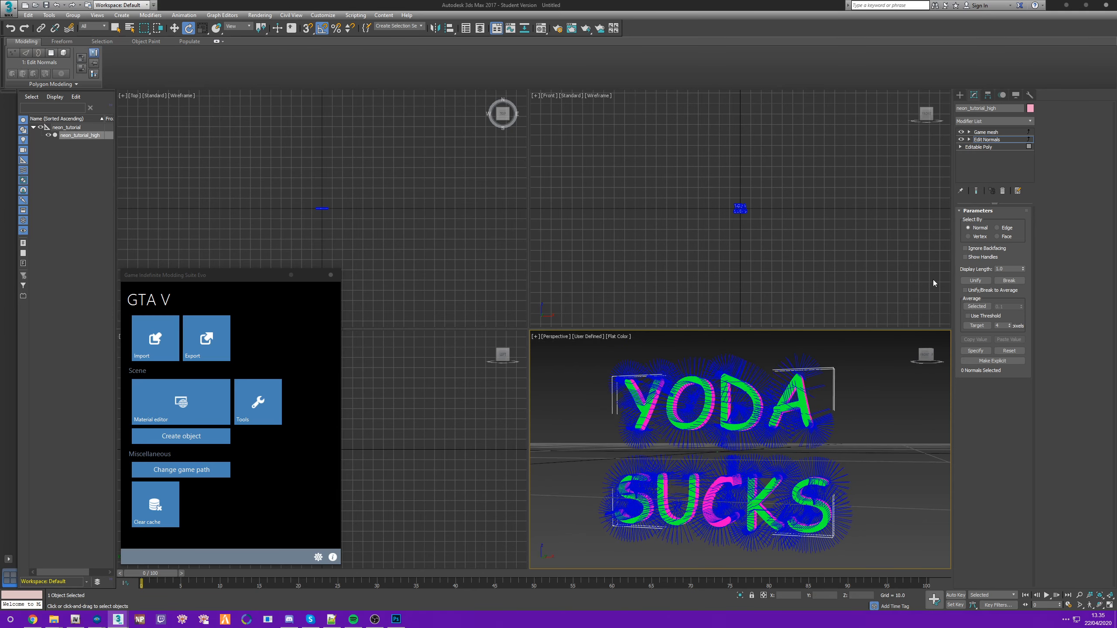
pyautogui.click(1003, 191)
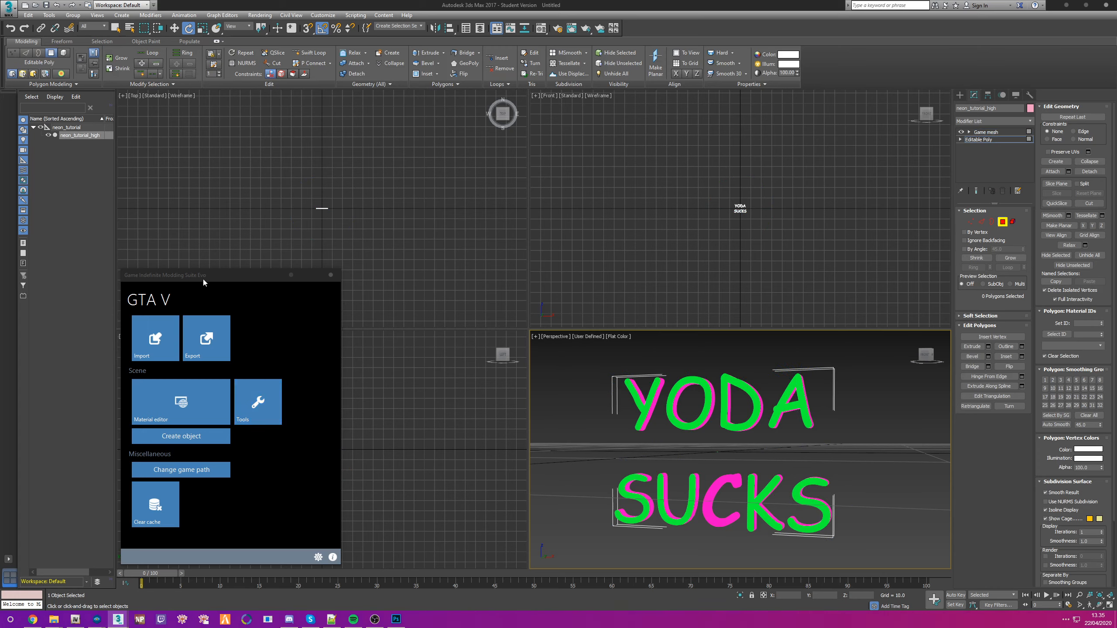
# - Export the neon_tutorial model and its neon_tutorial_high game mesh to the output folder in SOME STUPID TUTORIAL
pyautogui.moveTo(203, 282); pyautogui.dragTo(219, 245)
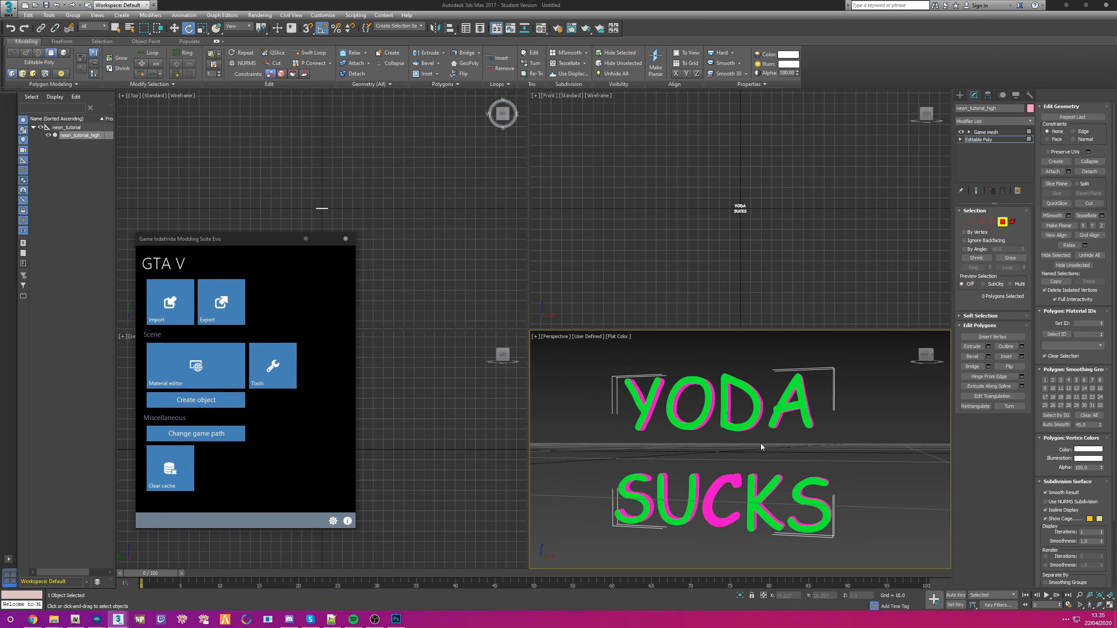
pyautogui.click(221, 303)
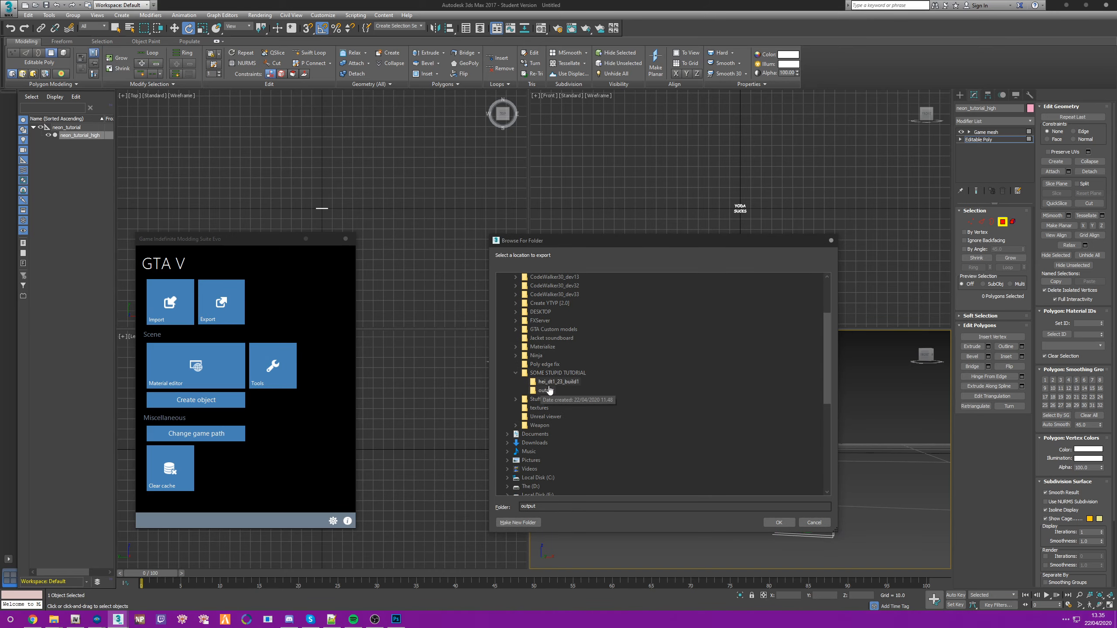
pyautogui.click(786, 524)
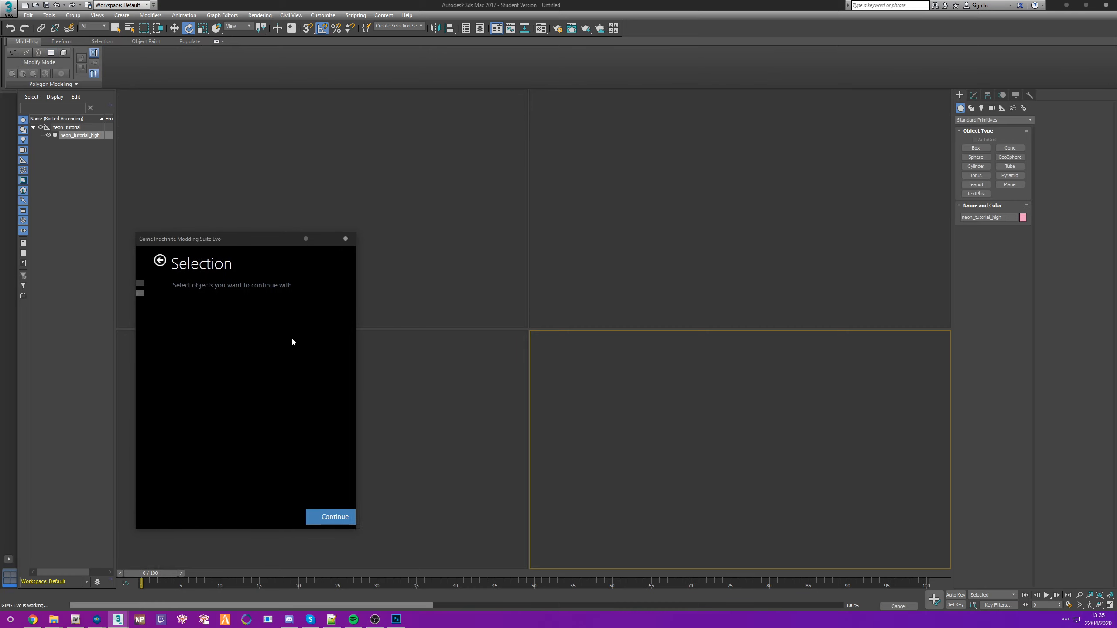
pyautogui.click(164, 298)
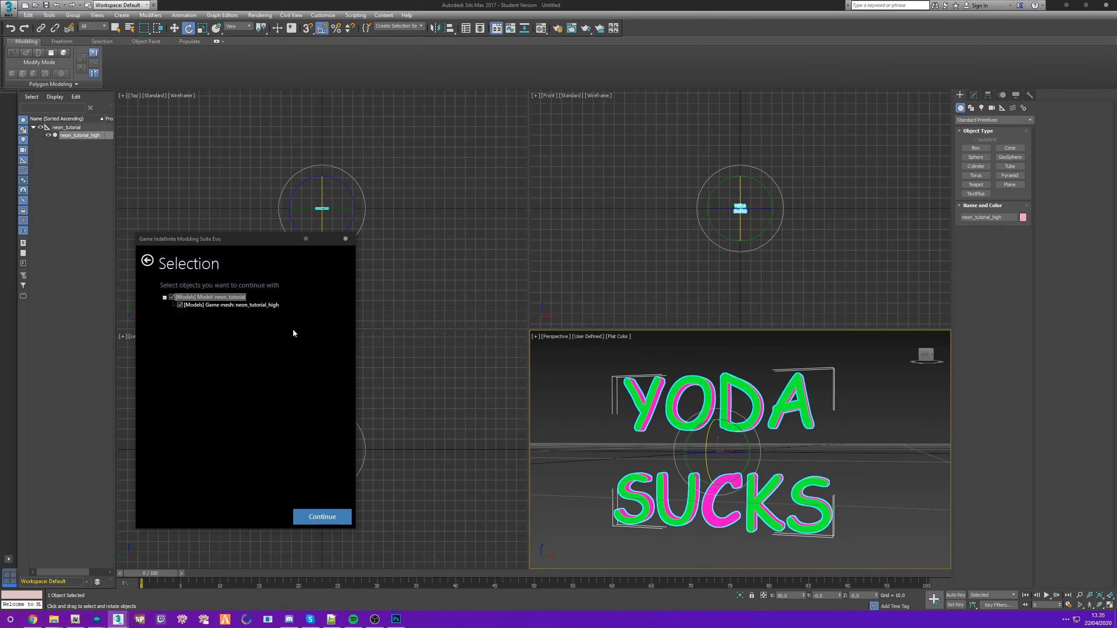
pyautogui.click(322, 517)
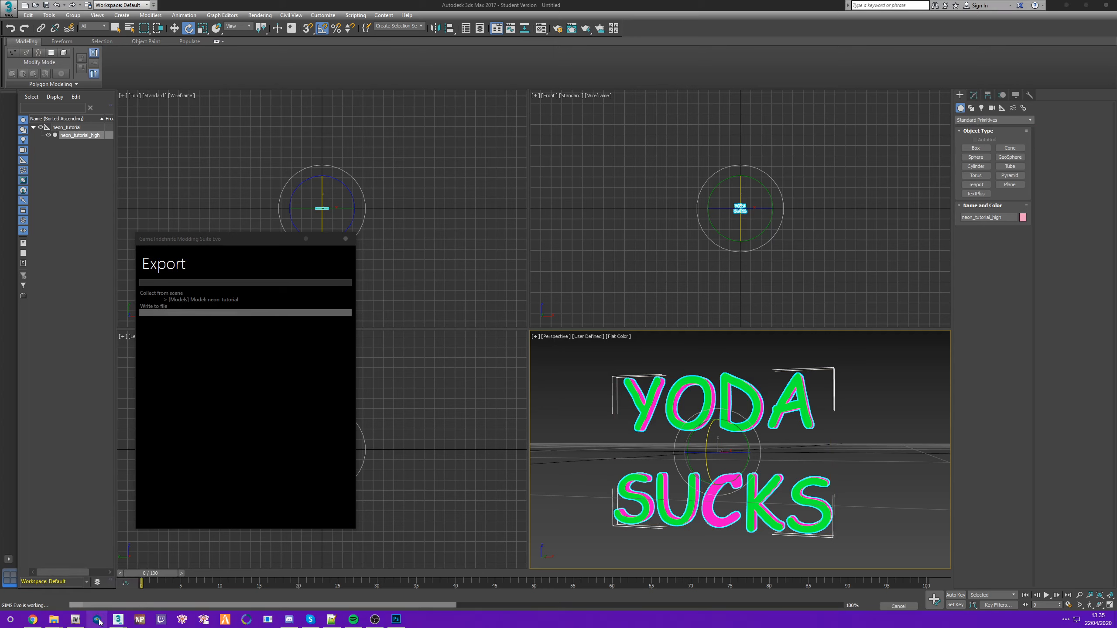
# - Switch to Map Editing Tools, start a new YTYP item and load neon_tutorial.odr from the output folder in the ODR browser
pyautogui.click(98, 620)
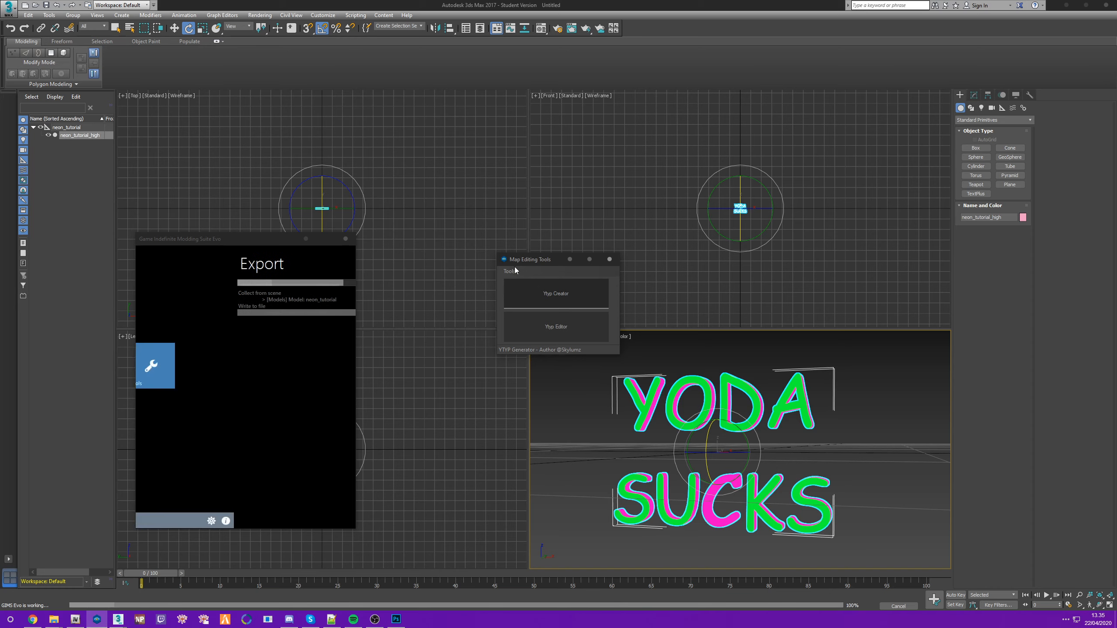
pyautogui.click(565, 298)
pyautogui.click(461, 180)
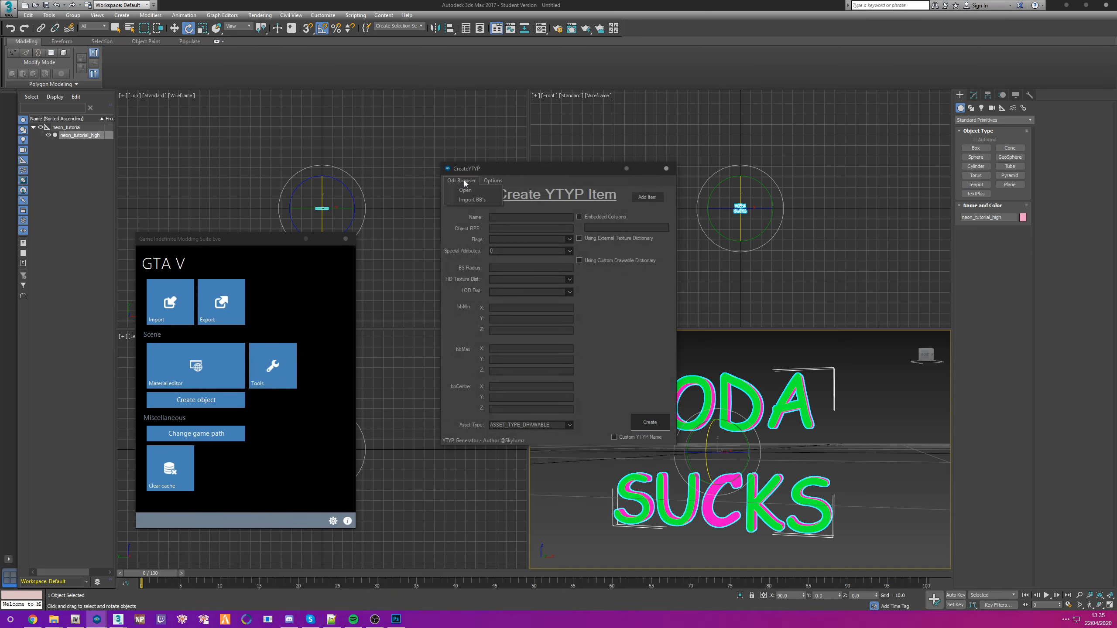
pyautogui.click(465, 190)
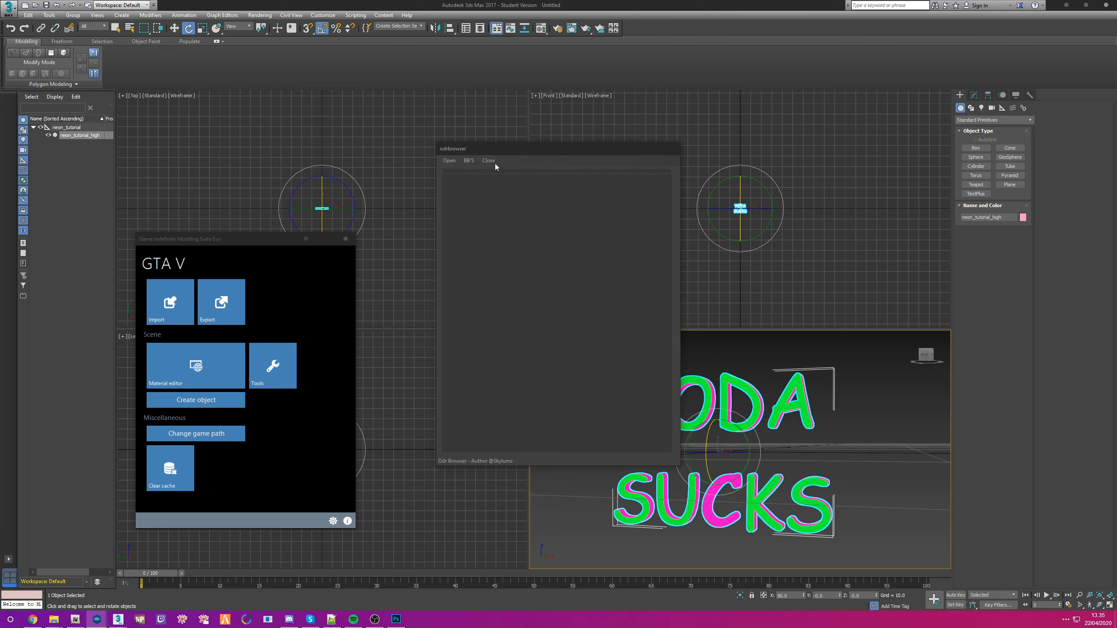
pyautogui.click(449, 161)
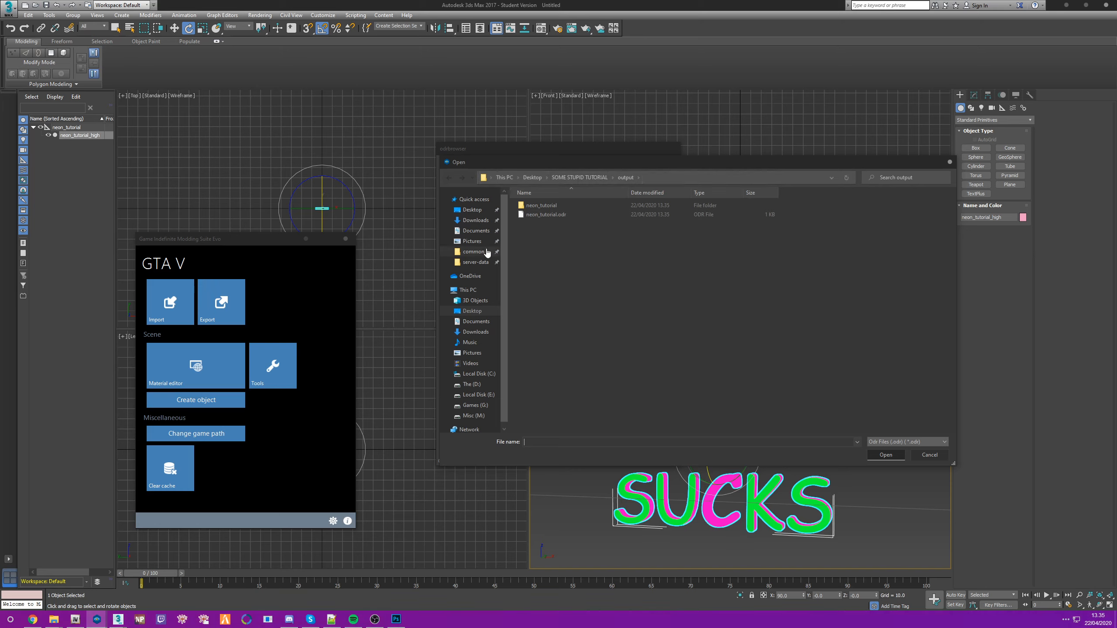
pyautogui.doubleClick(553, 214)
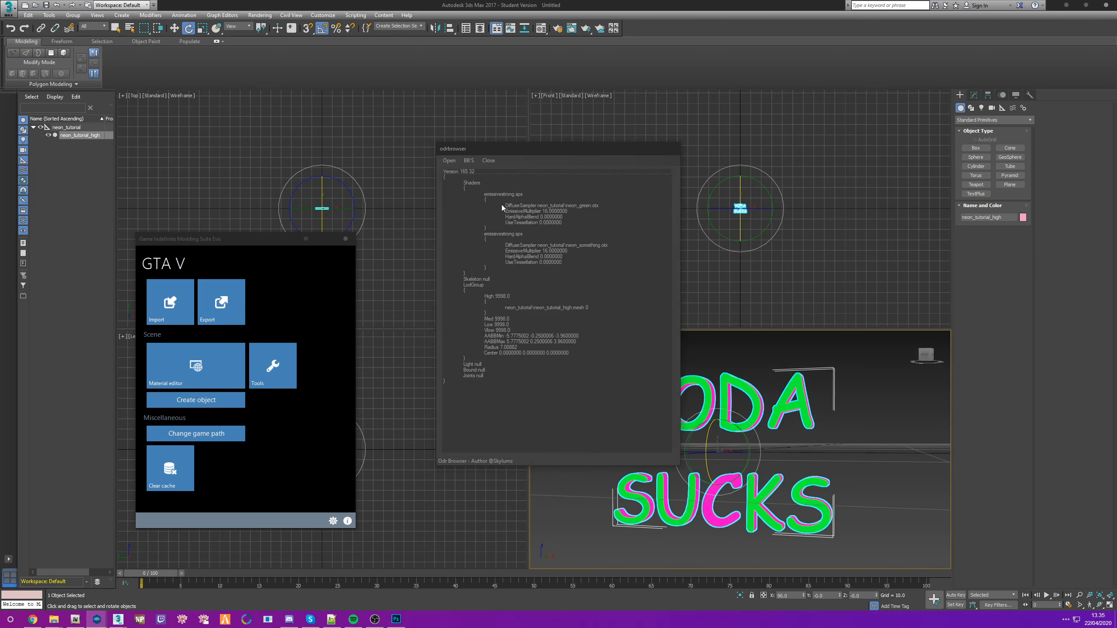
# - Close the ODR browser and import the neon_tutorial bounding box values into the YTYP item
pyautogui.click(487, 161)
pyautogui.click(465, 181)
pyautogui.click(472, 200)
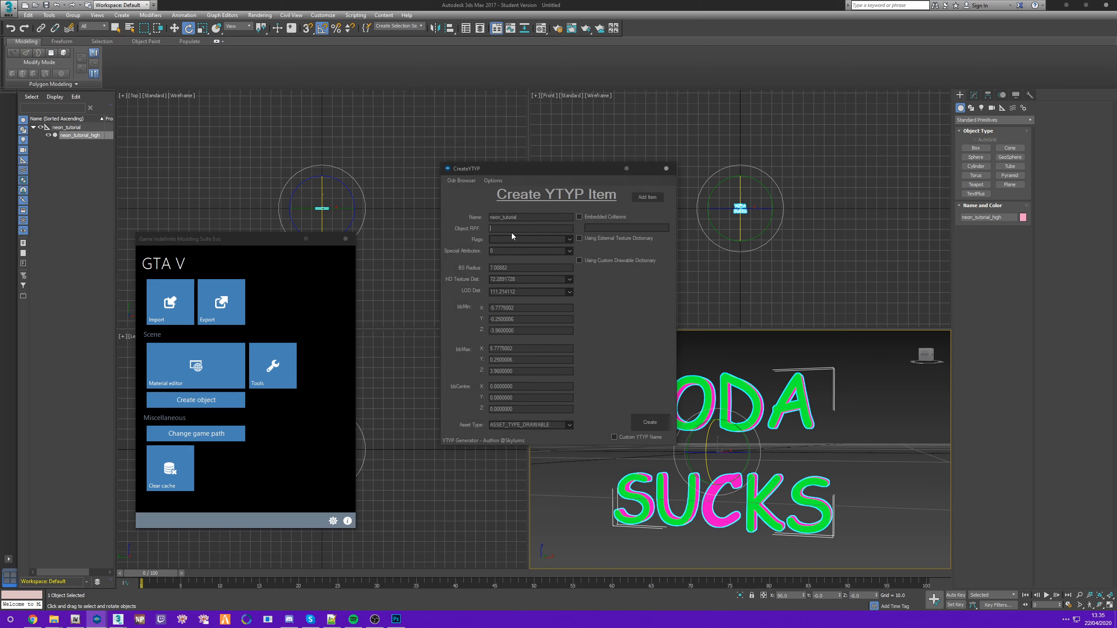
# - Set the object RPF to models, flags to 0, HD texture distance to 100 and LOD distance to 200, and enable a custom YTYP name
pyautogui.press('Tab')
pyautogui.click(502, 242)
pyautogui.write('0')
pyautogui.click(569, 279)
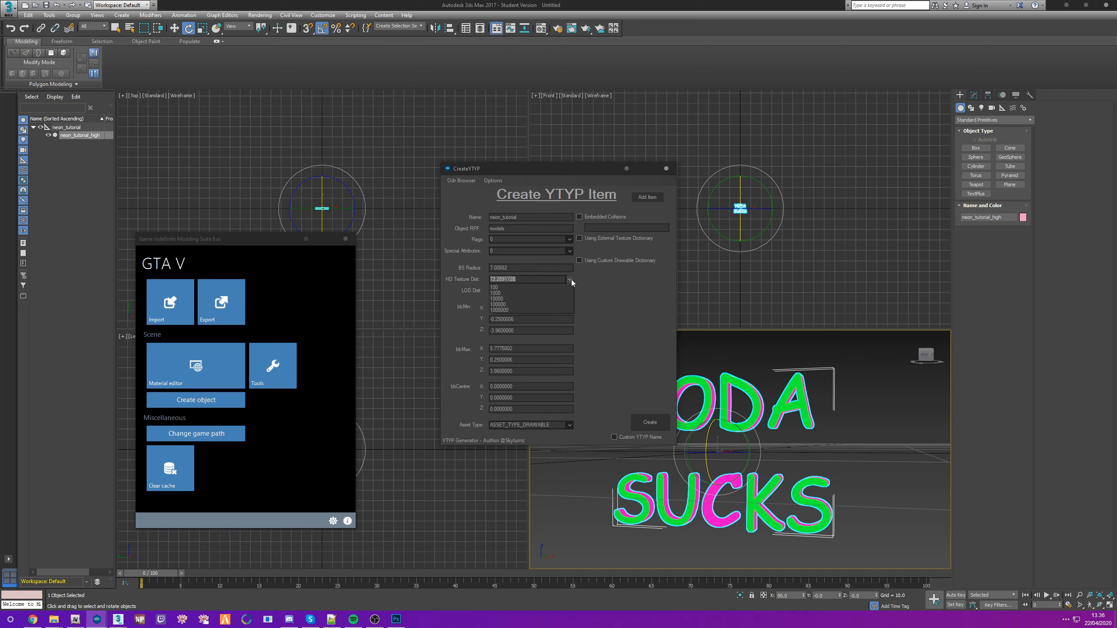
pyautogui.click(509, 287)
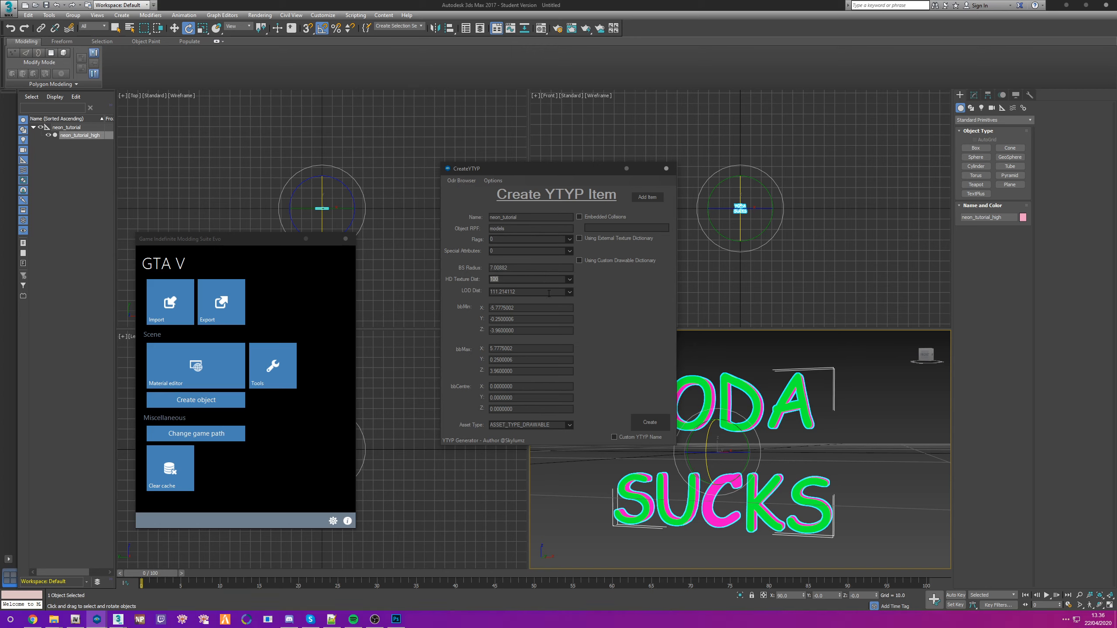
pyautogui.click(494, 292)
pyautogui.click(493, 301)
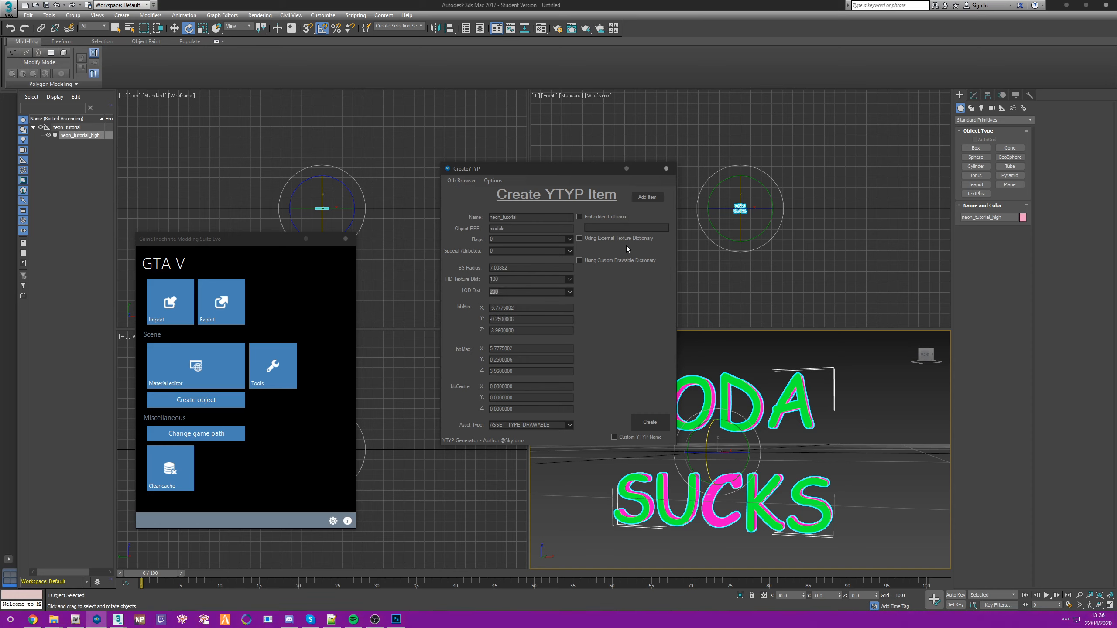
pyautogui.click(624, 438)
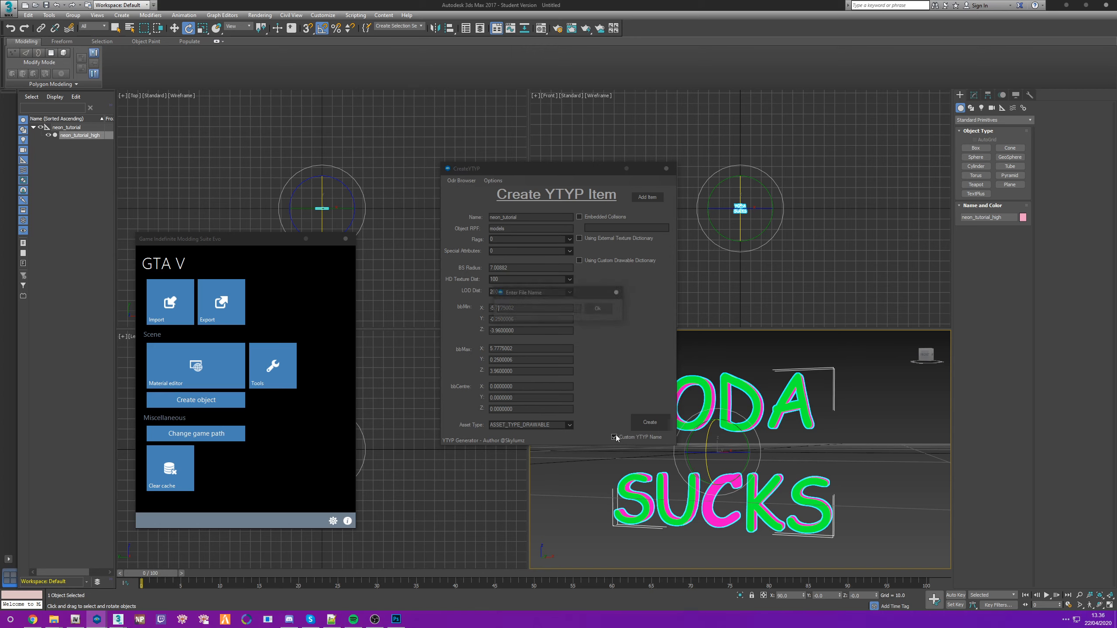
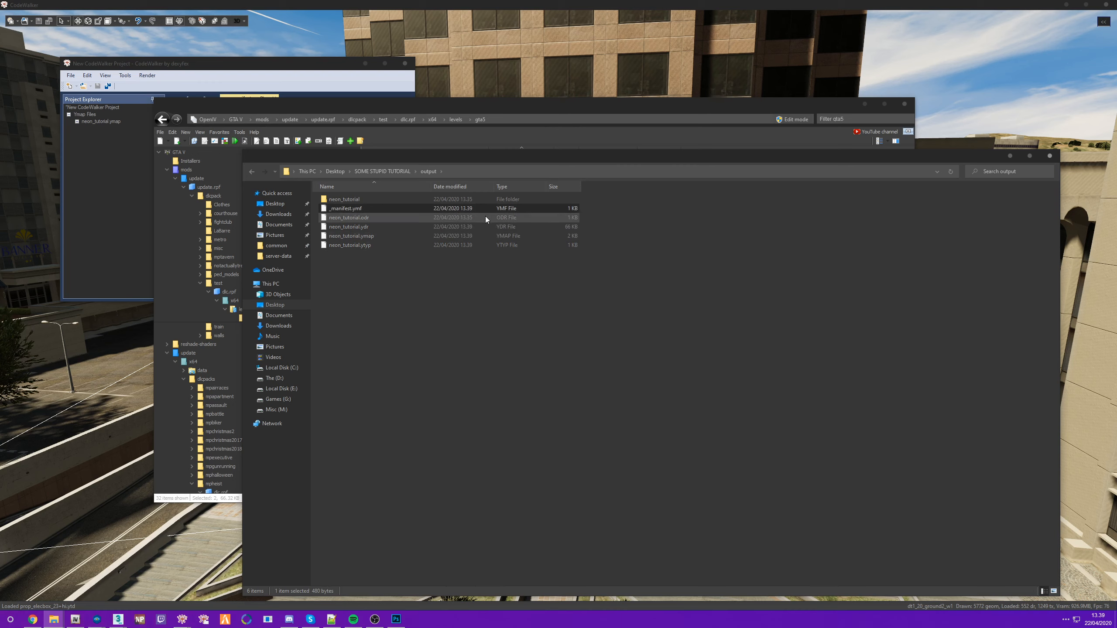
# - Copy _manifest.ymf and the neon_tutorial .ydr, .ymap and .ytyp files from the output folder
pyautogui.keyDown('ctrl'); pyautogui.click(365, 226); pyautogui.keyUp('ctrl')
pyautogui.keyDown('ctrl'); pyautogui.click(364, 237); pyautogui.keyUp('ctrl')
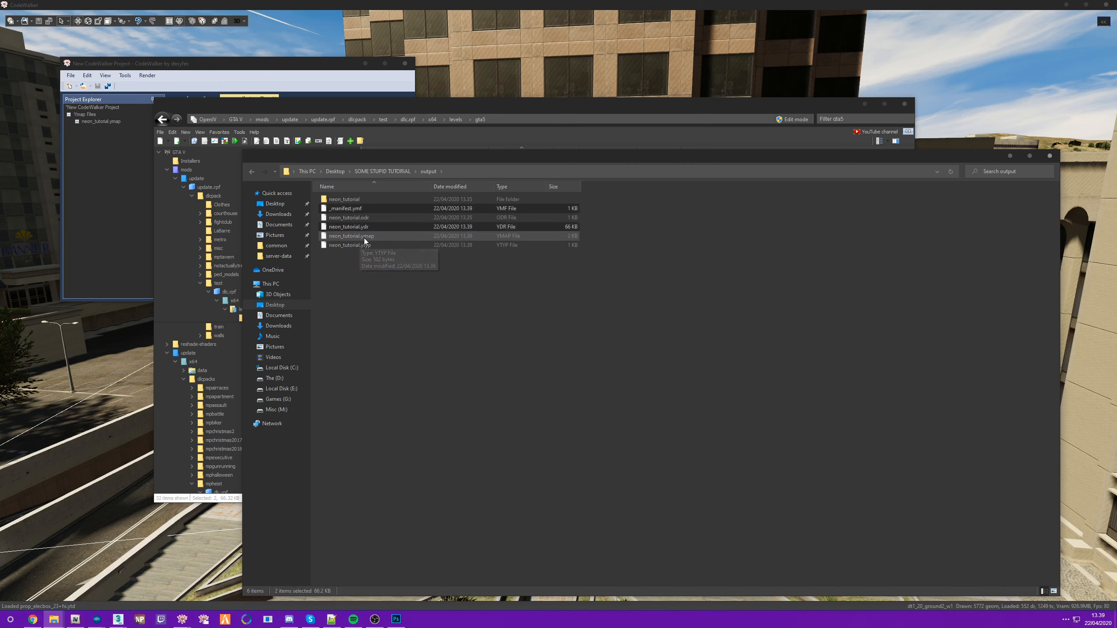
pyautogui.keyDown('ctrl'); pyautogui.click(361, 246); pyautogui.keyUp('ctrl')
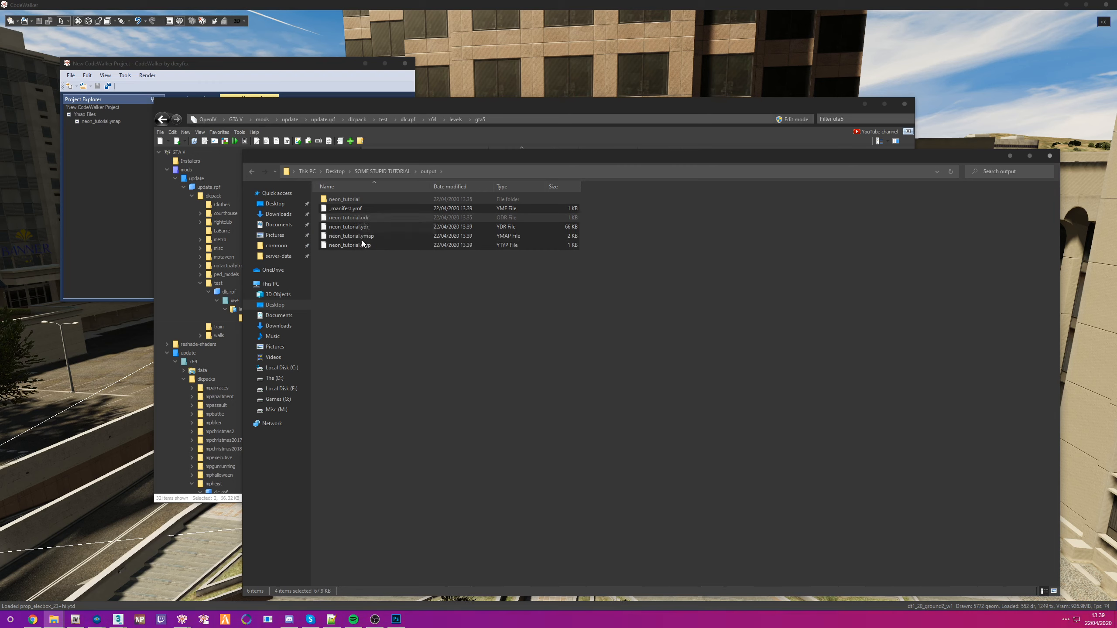
pyautogui.rightClick(357, 242)
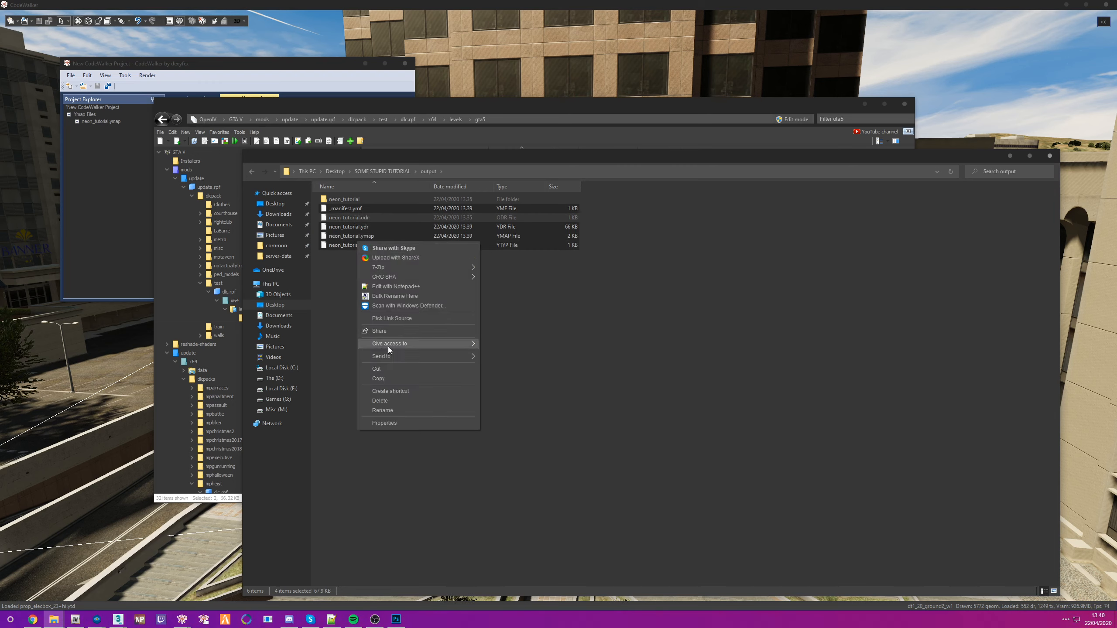
pyautogui.click(382, 379)
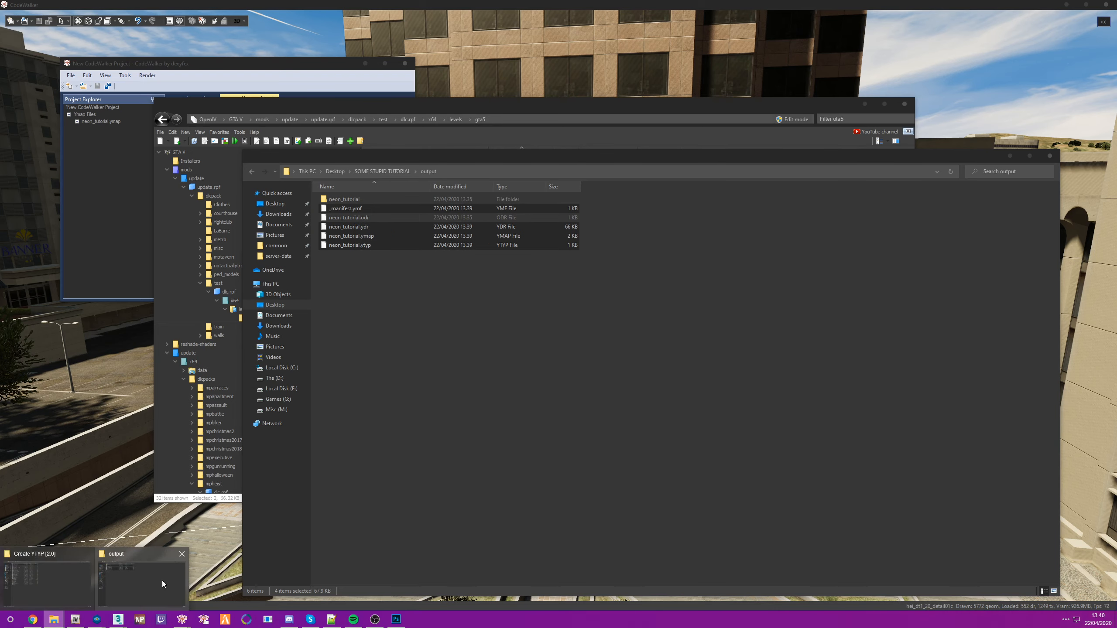
# - In a new File Explorer window, open Desktop > FXServer > cfx-server-data-master > resources > [tutorials] > YTYP > stream
pyautogui.click(480, 452)
pyautogui.hotkey('ctrl', 'n')
pyautogui.click(274, 216)
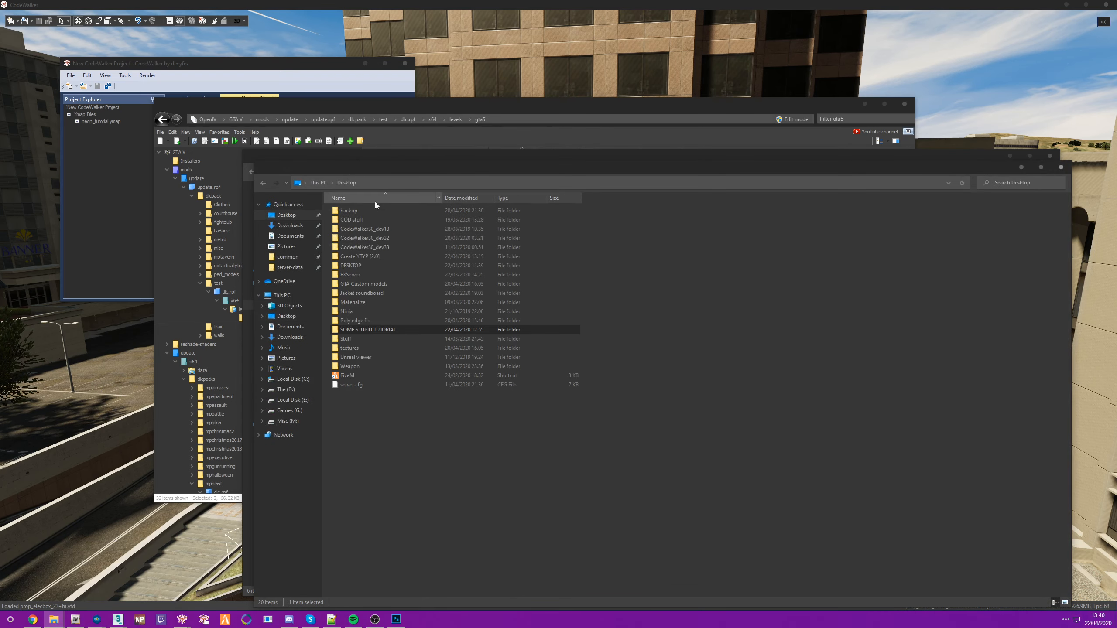
pyautogui.doubleClick(352, 274)
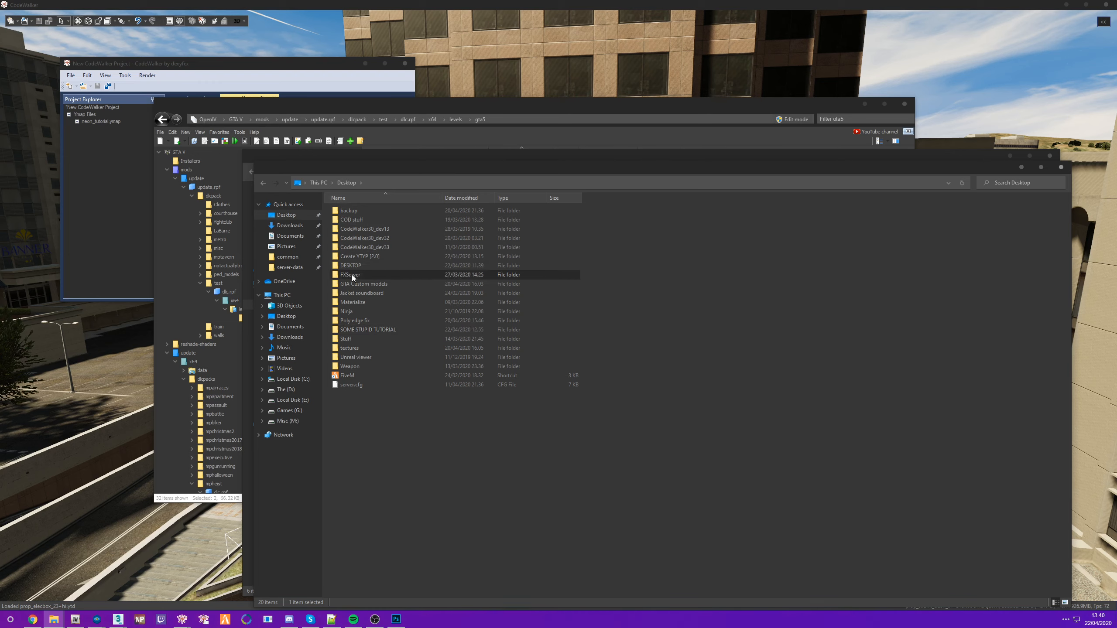
pyautogui.doubleClick(375, 223)
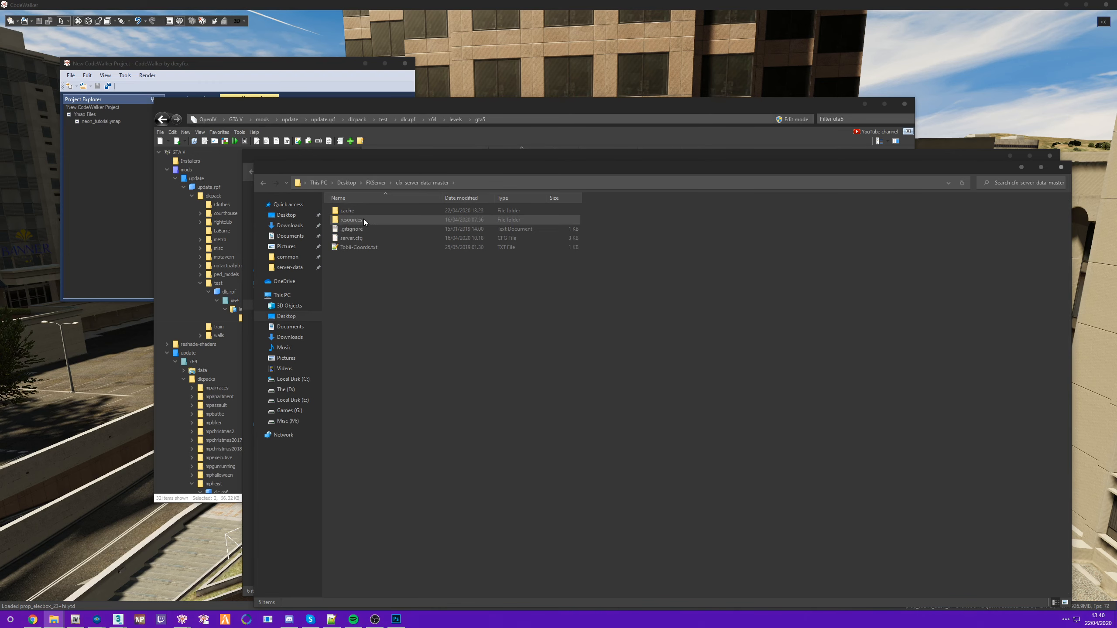
pyautogui.doubleClick(357, 220)
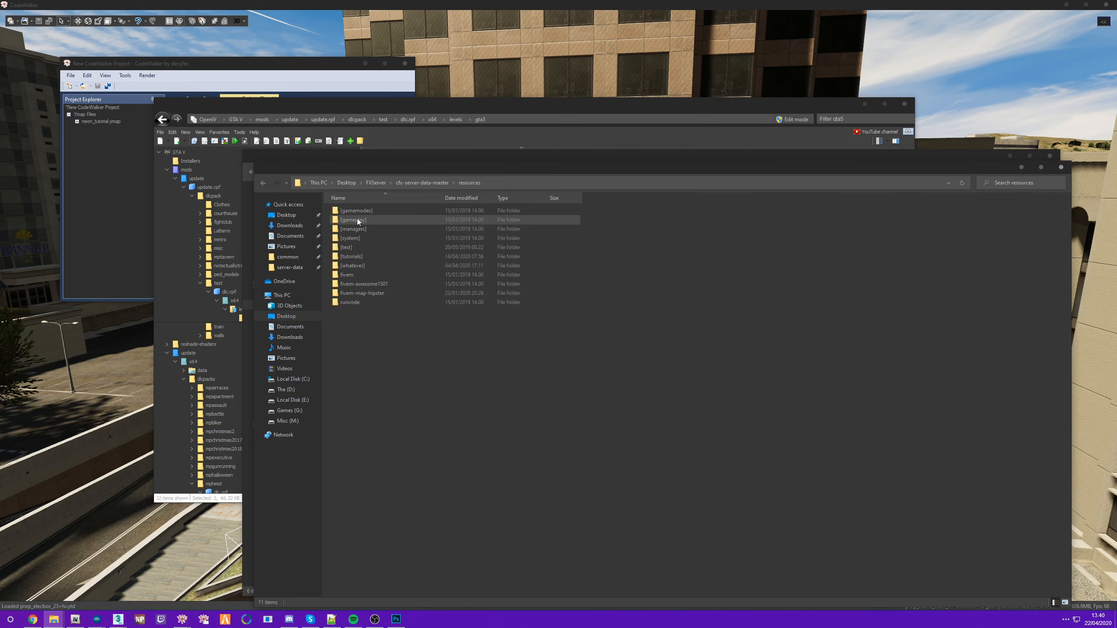
pyautogui.doubleClick(350, 258)
pyautogui.click(348, 211)
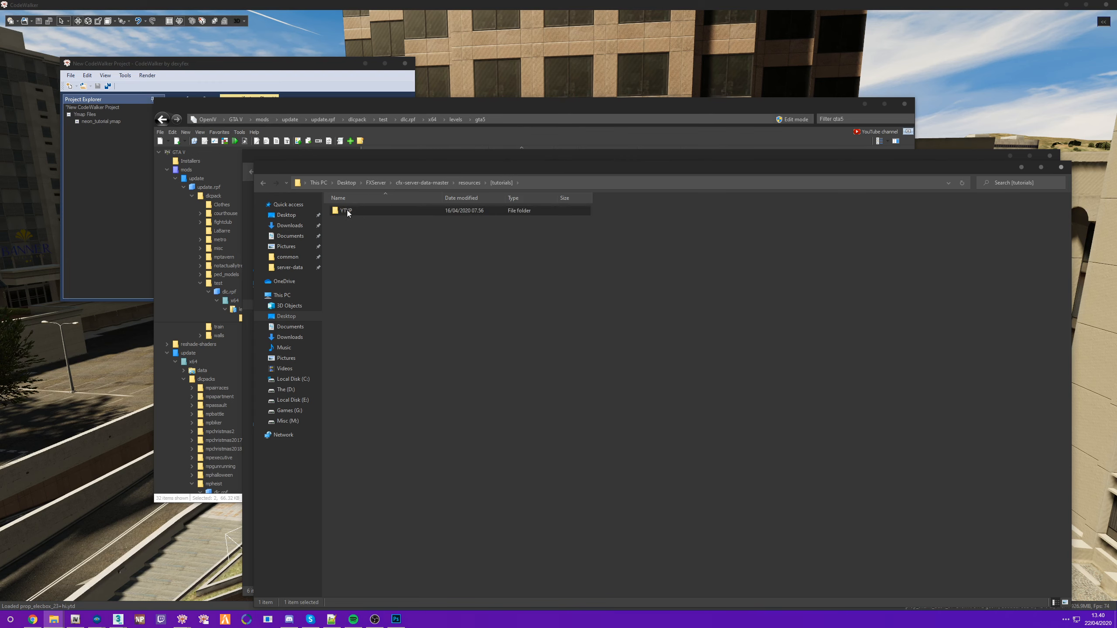
pyautogui.doubleClick(347, 210)
pyautogui.doubleClick(345, 212)
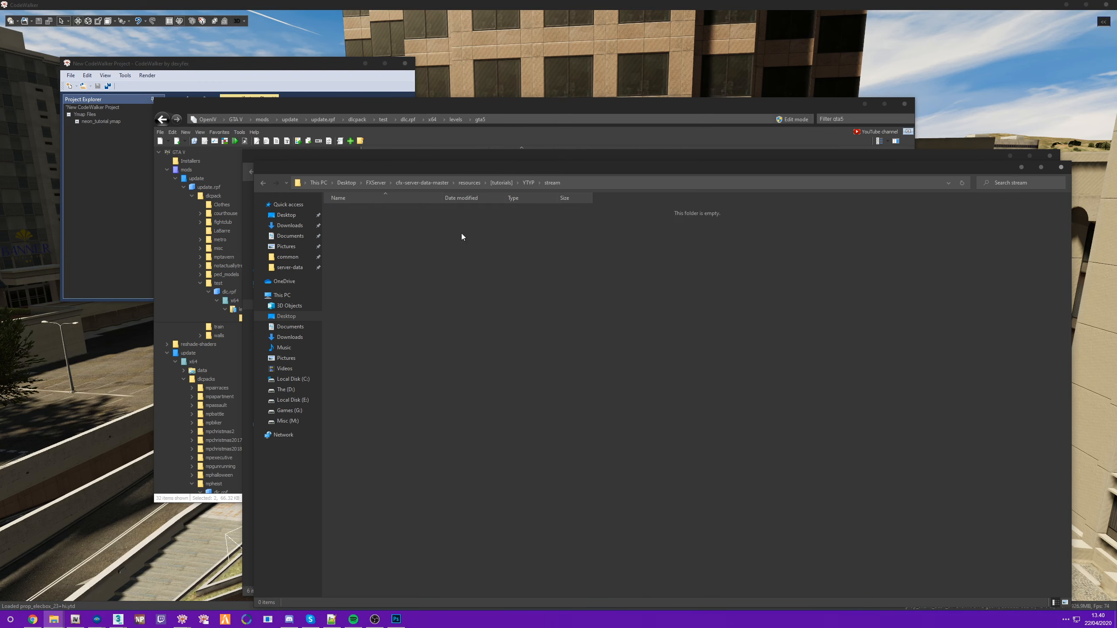
# - Paste the four copied neon_tutorial and manifest files into the stream folder and clear the selection
pyautogui.hotkey('ctrl', 'v')
pyautogui.moveTo(526, 346); pyautogui.dragTo(364, 209)
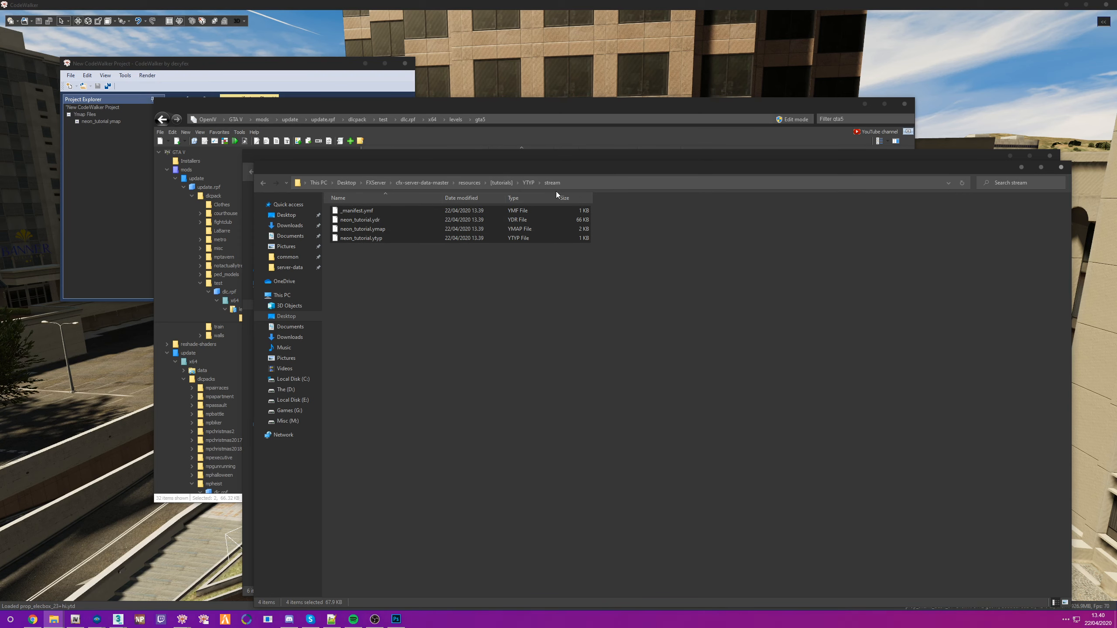
pyautogui.click(452, 331)
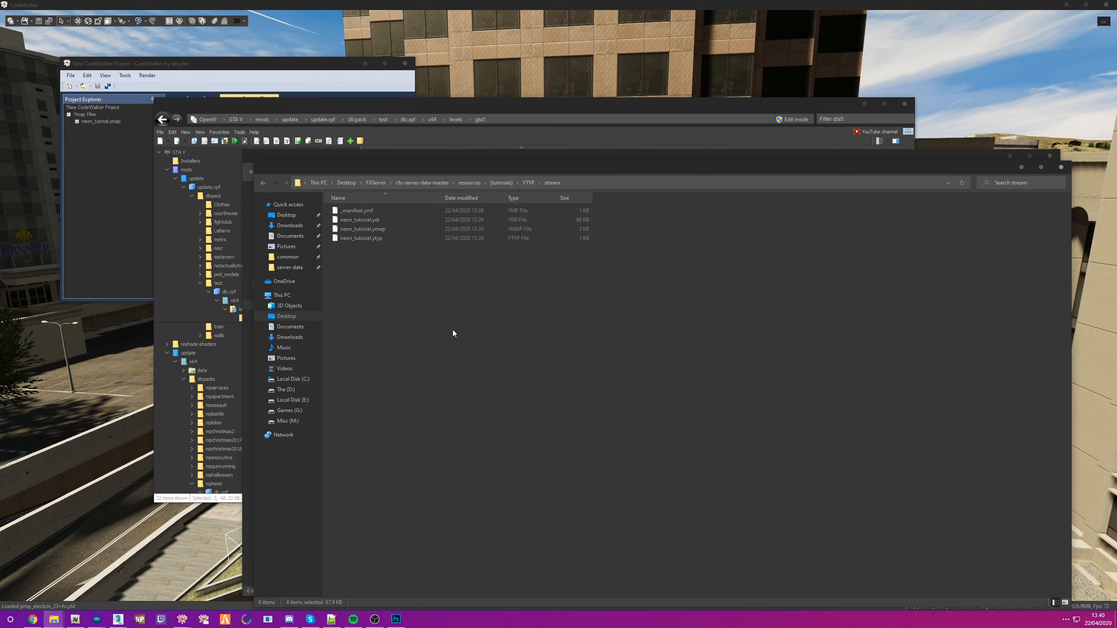
# - Close CodeWalker, switch to FiveM and connect to the localhost server
pyautogui.rightClick(270, 620)
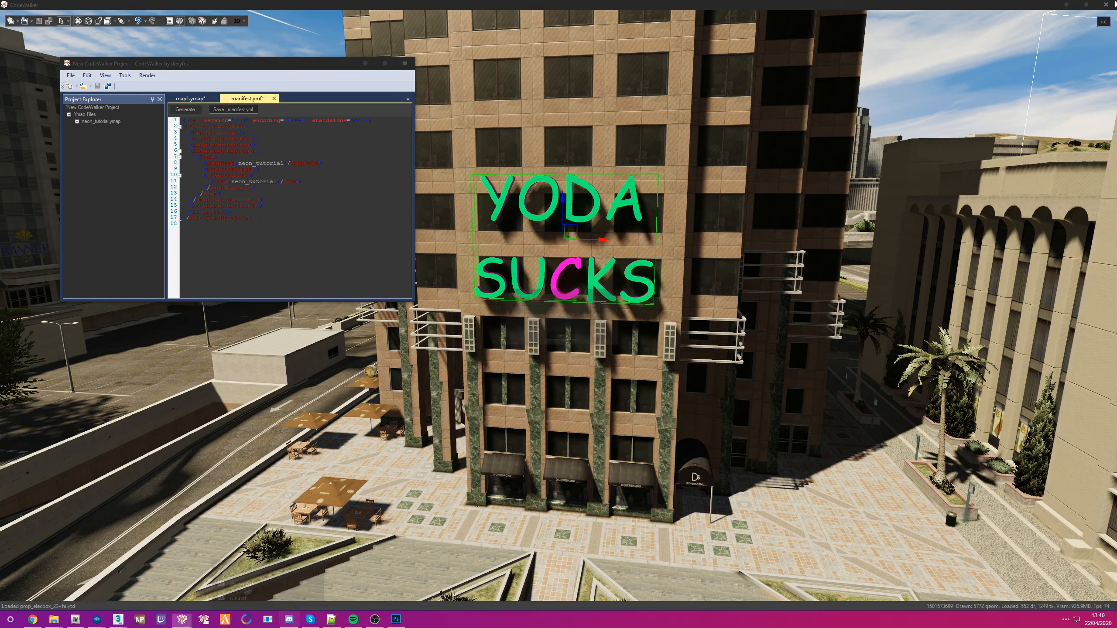
pyautogui.click(613, 338)
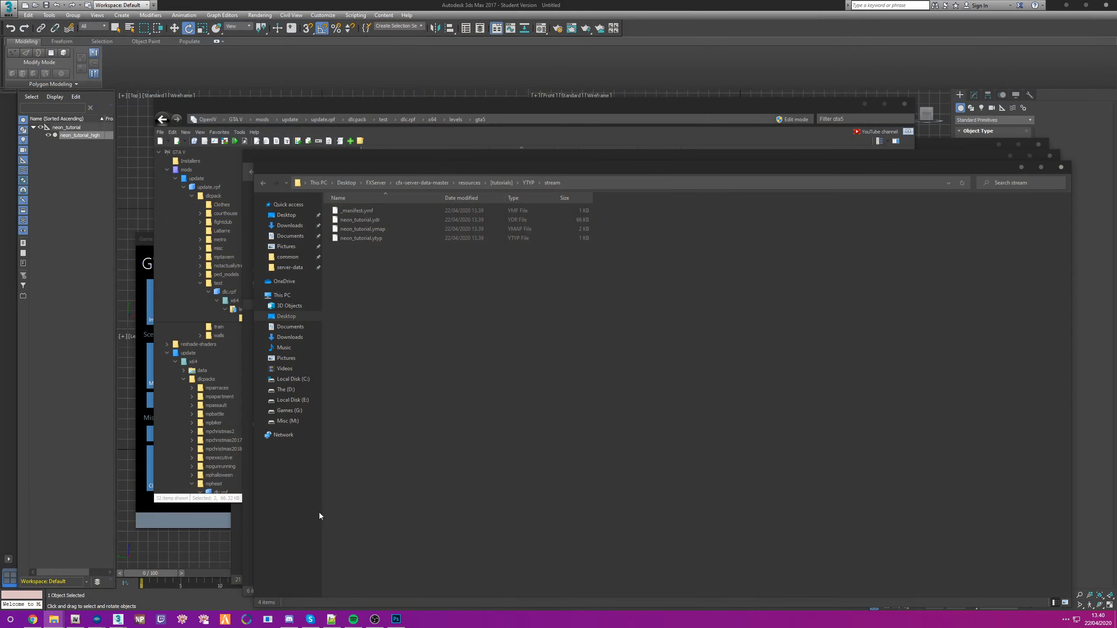
pyautogui.click(268, 619)
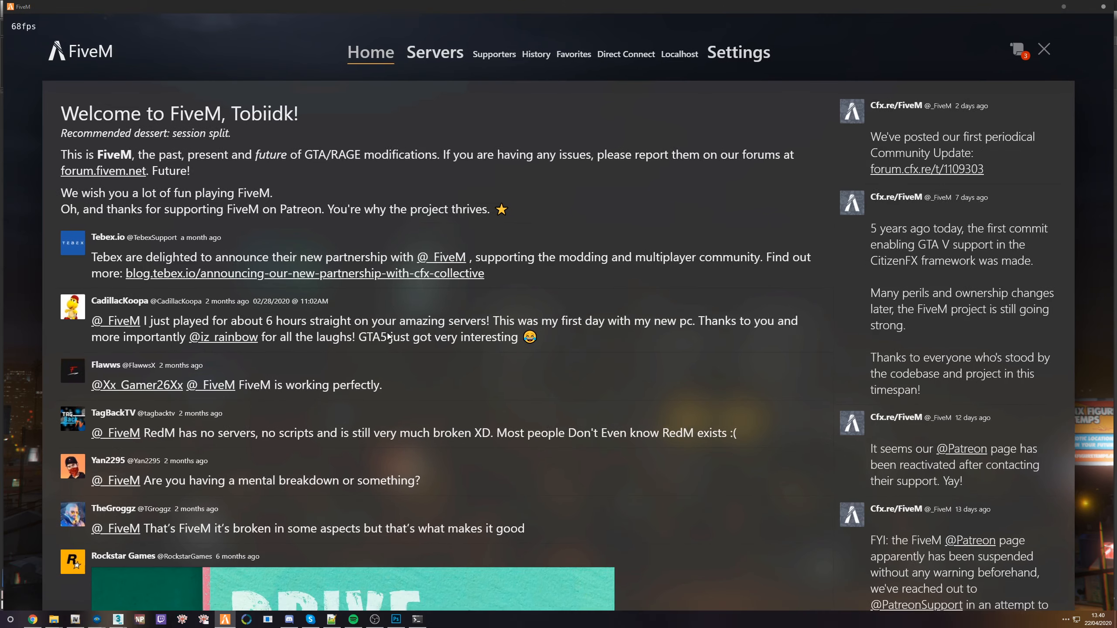
pyautogui.click(674, 56)
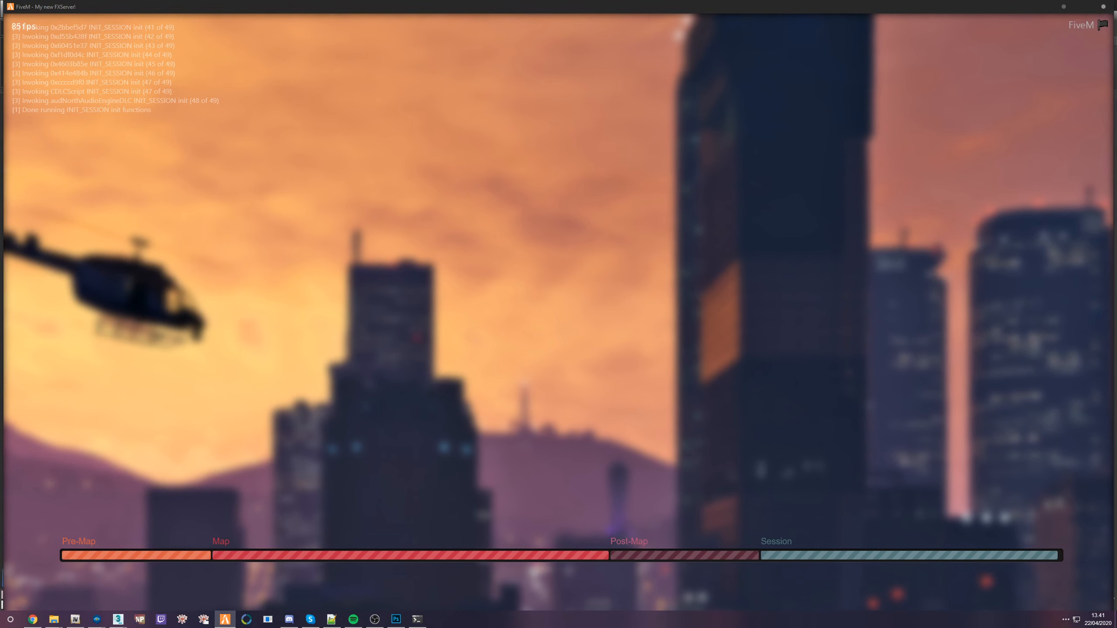
# - Set the in-game time to night with the /night command and walk toward the YODA SUCKS sign to examine its glow
pyautogui.write('t/night')
pyautogui.press('Return')
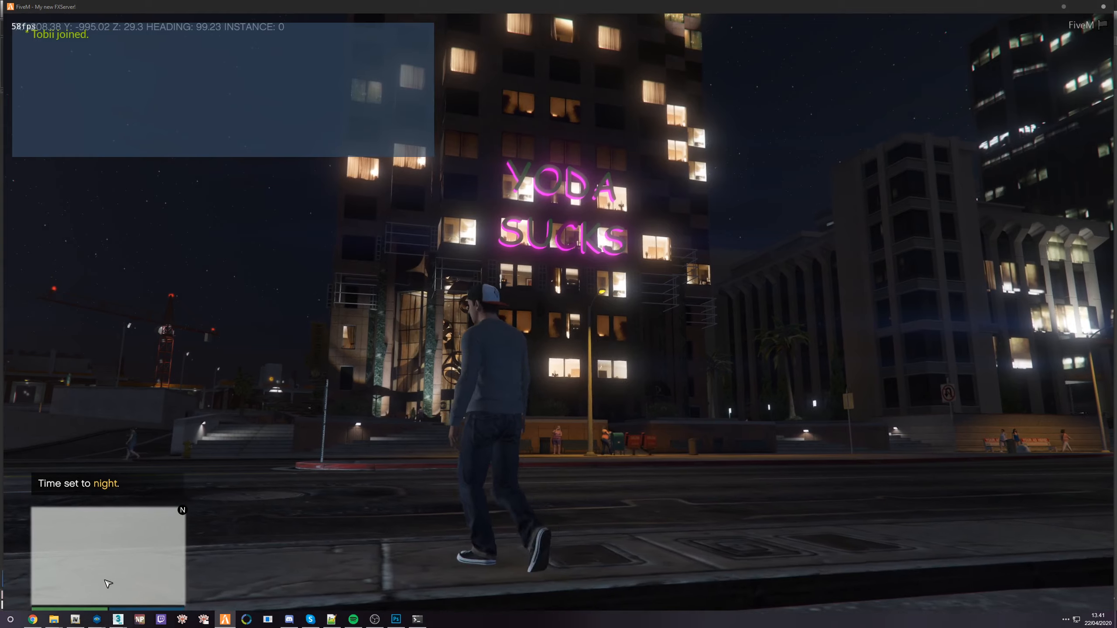
pyautogui.press('w')
pyautogui.press('w')
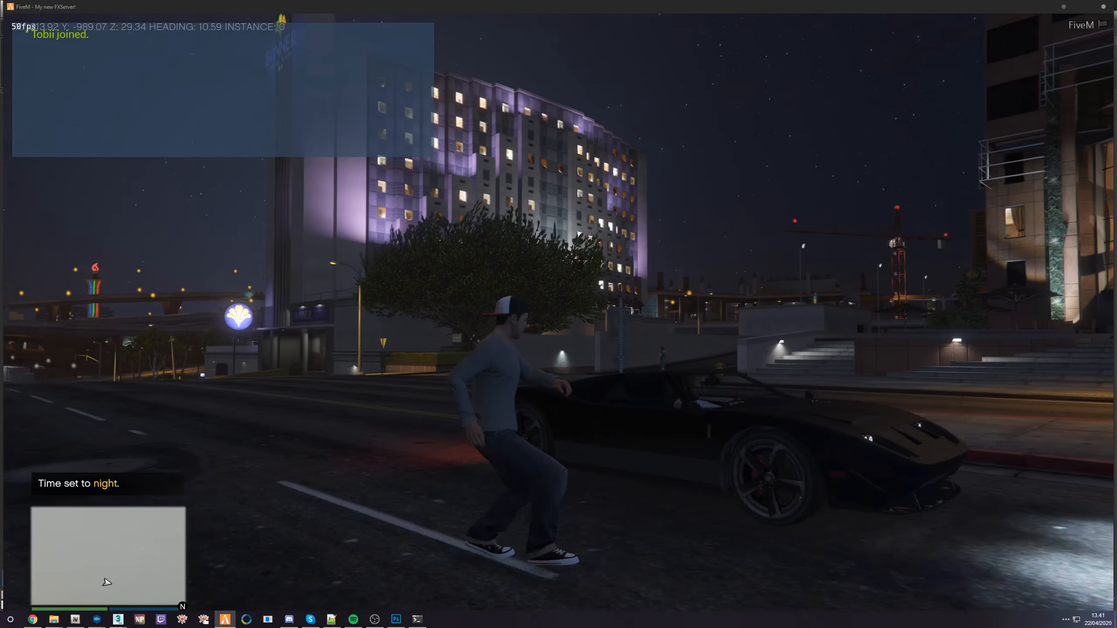
pyautogui.press('w')
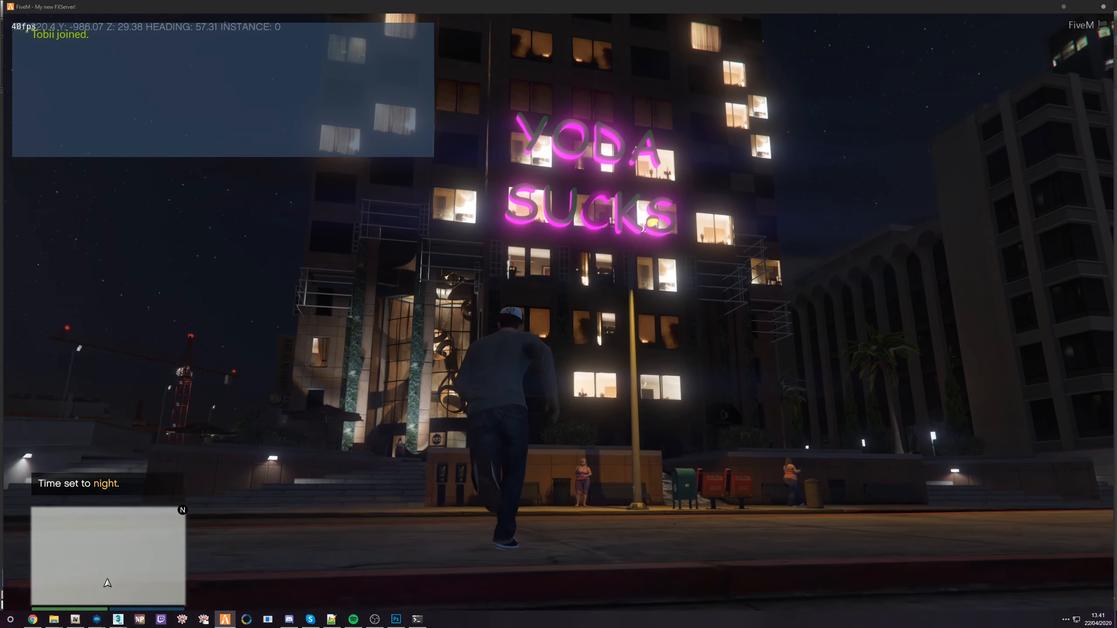
# - Approach the YODA SUCKS sign and fly up and down in NoClip to examine its glow from different heights
pyautogui.press('w')
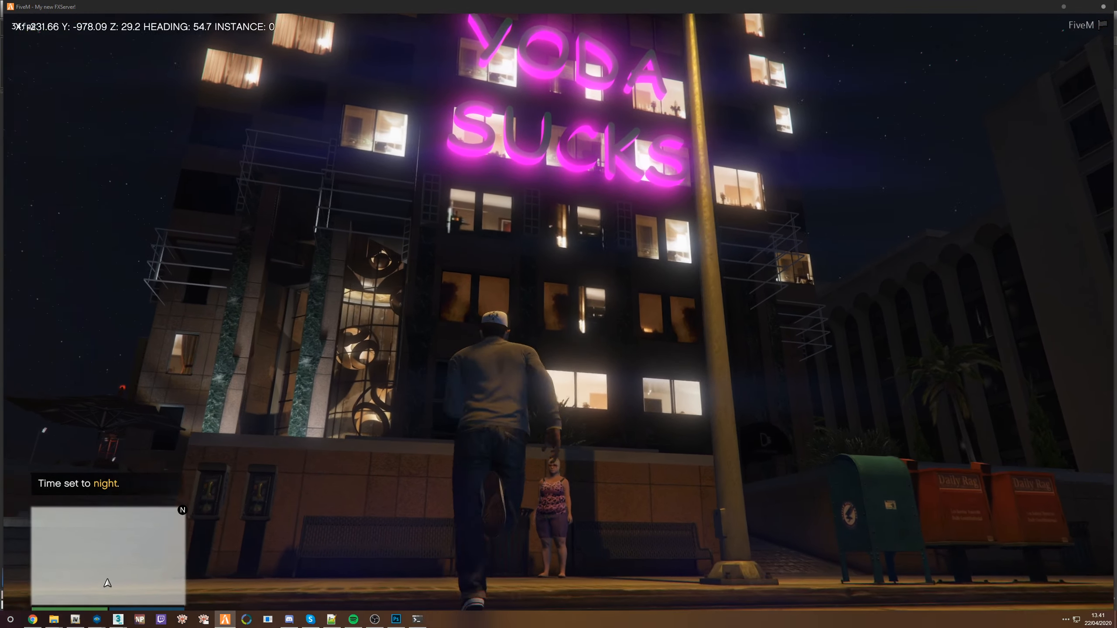
pyautogui.press('F2')
pyautogui.press('q')
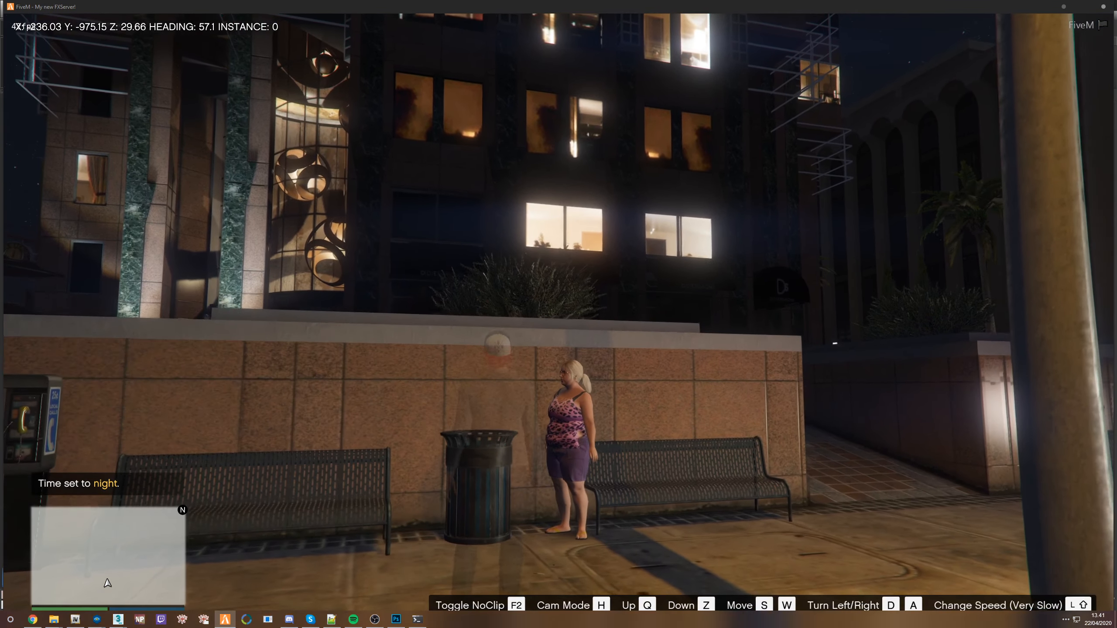
pyautogui.press('shift')
pyautogui.press('q')
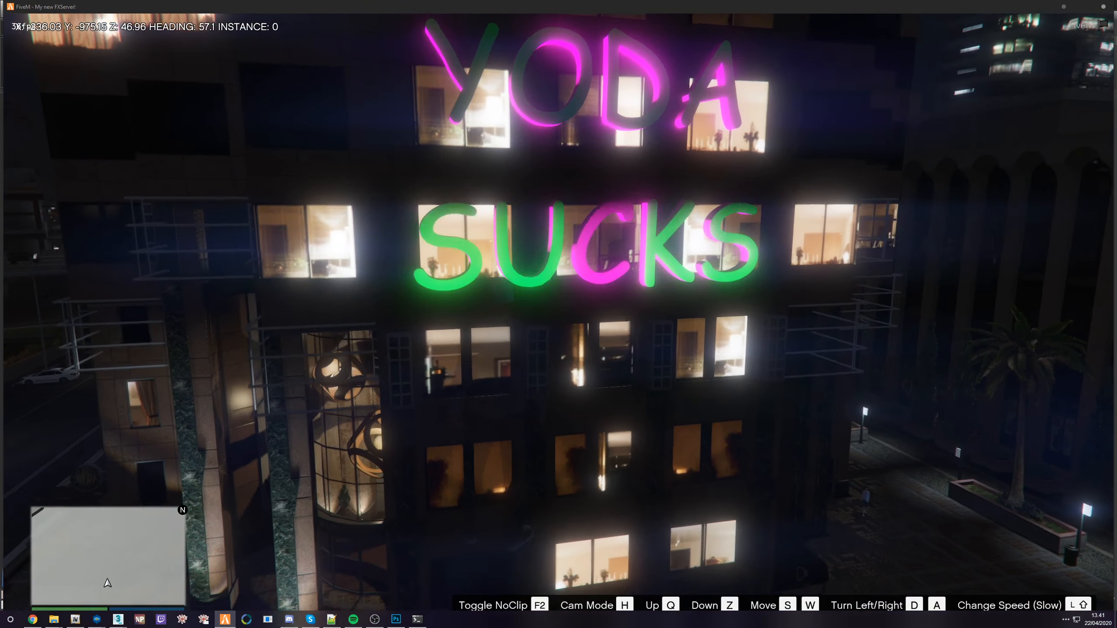
pyautogui.press('z')
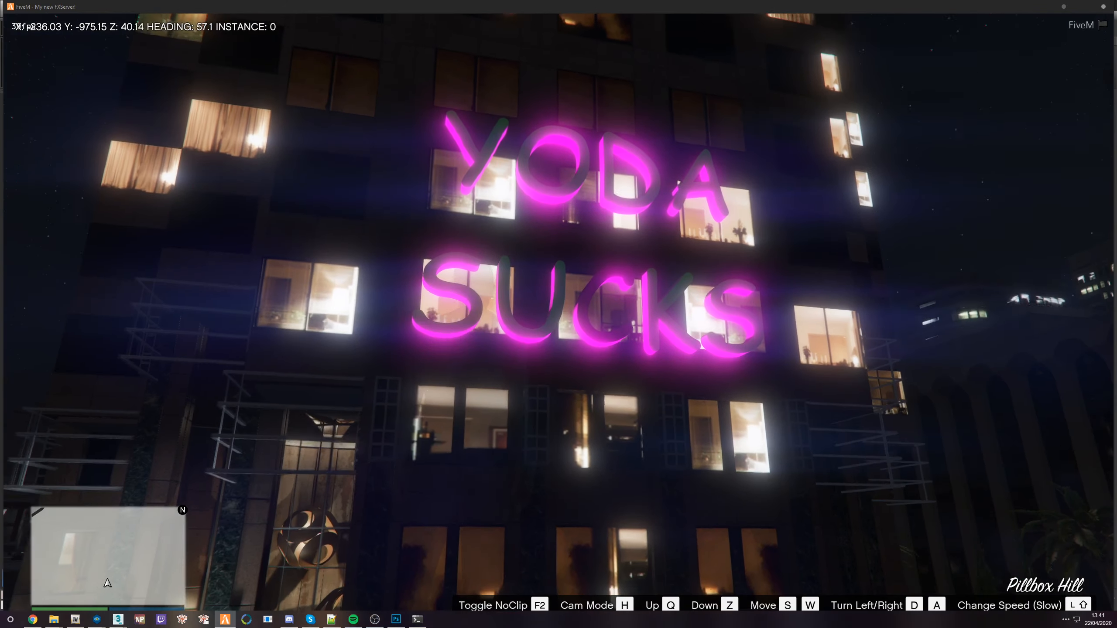
pyautogui.press('q')
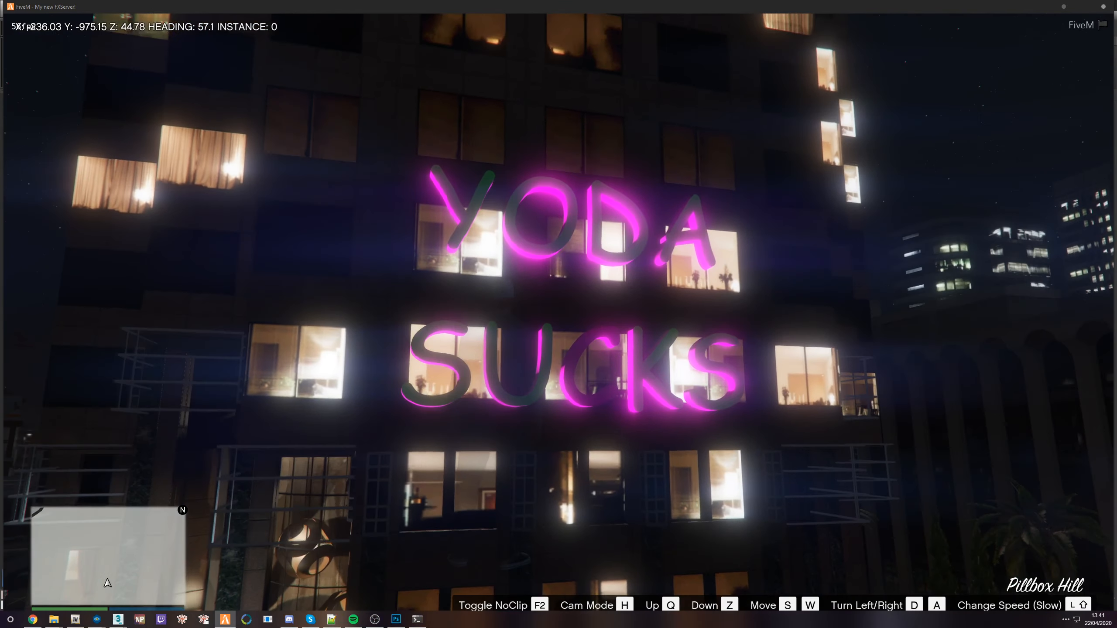
pyautogui.press('z')
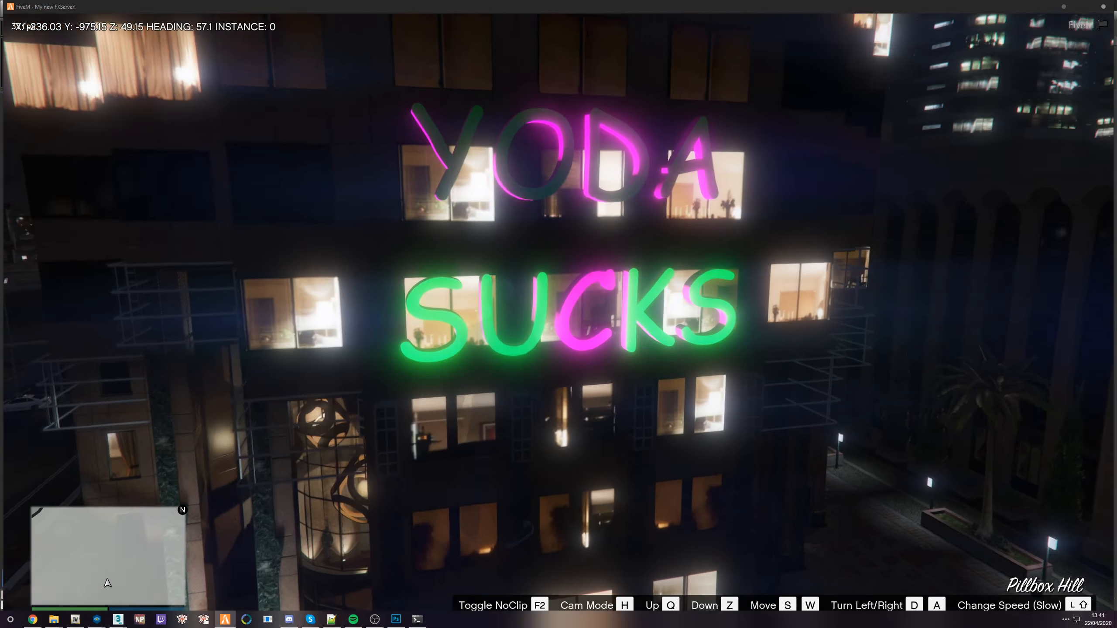
# - Switch to 3ds Max to inspect the front and side faces of the sign's letters, comparing them with the sign in FiveM
pyautogui.hotkey('alt', 'Tab')
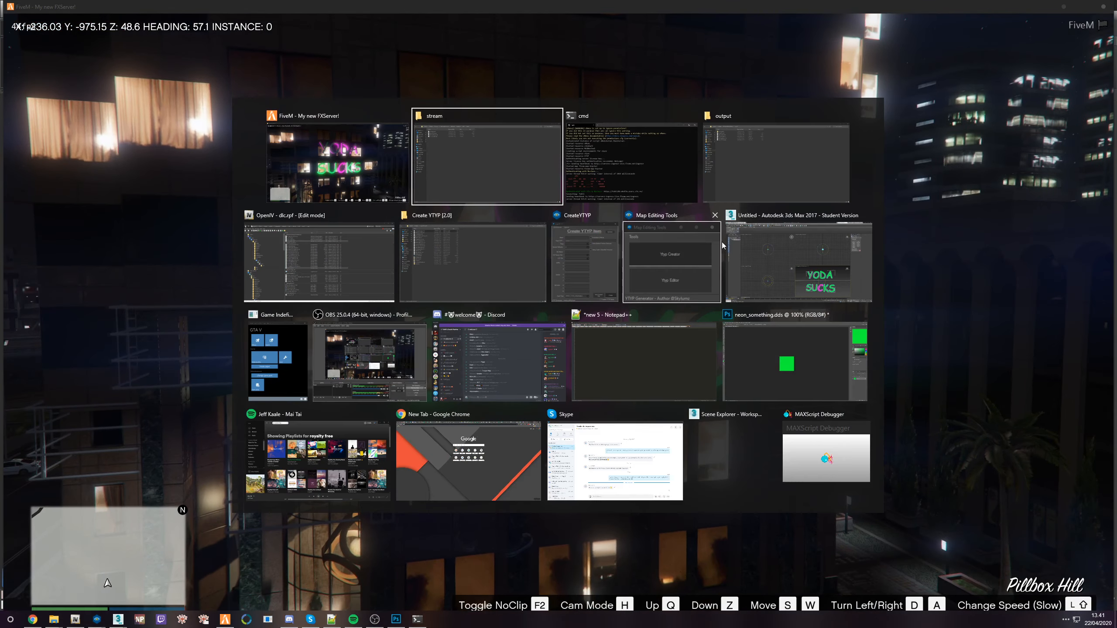
pyautogui.press('F4')
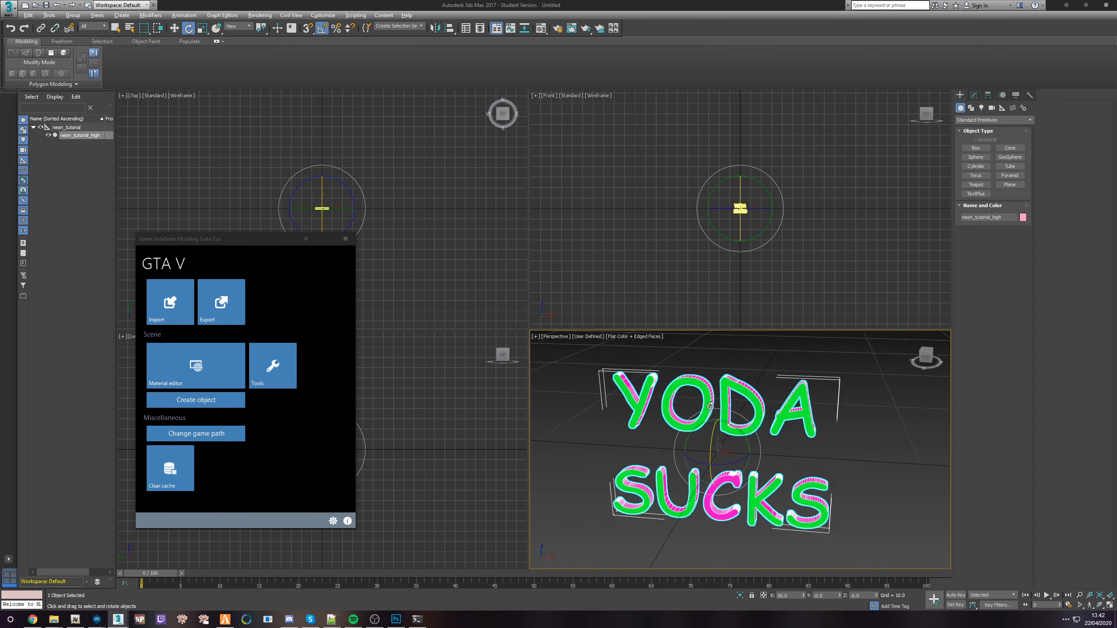
pyautogui.click(638, 339)
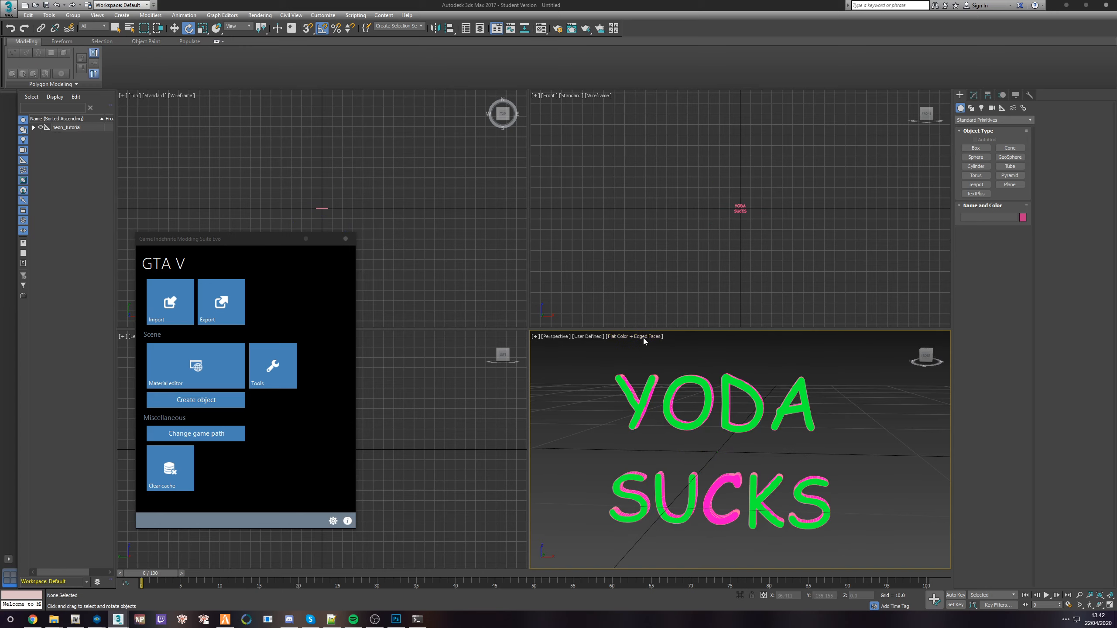
pyautogui.click(638, 338)
pyautogui.click(674, 374)
pyautogui.scroll(8, 713, 370)
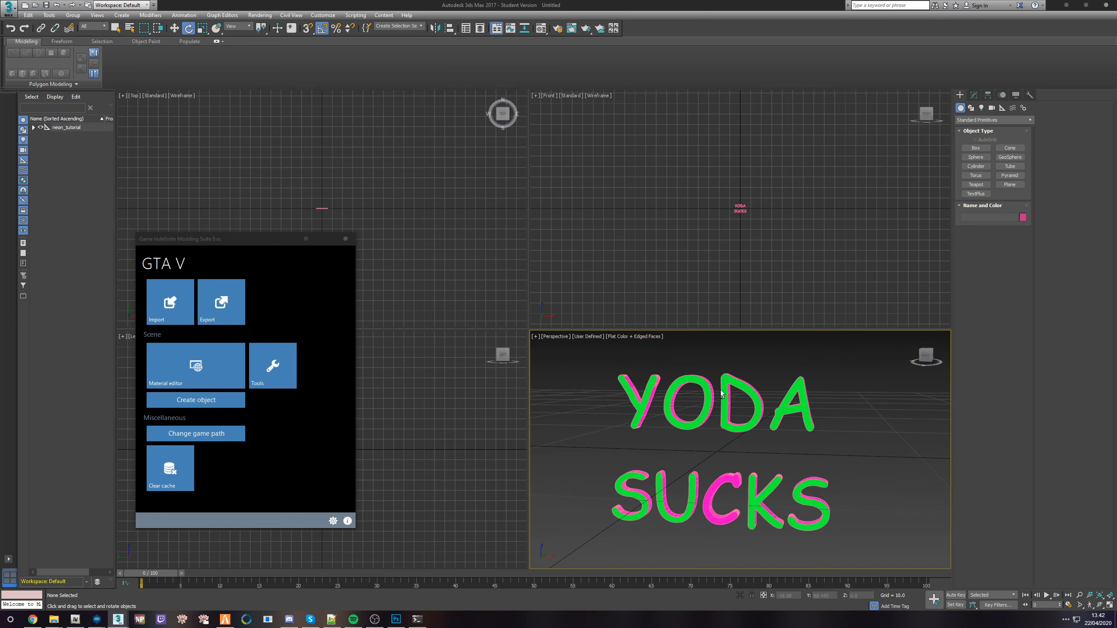
pyautogui.click(729, 384)
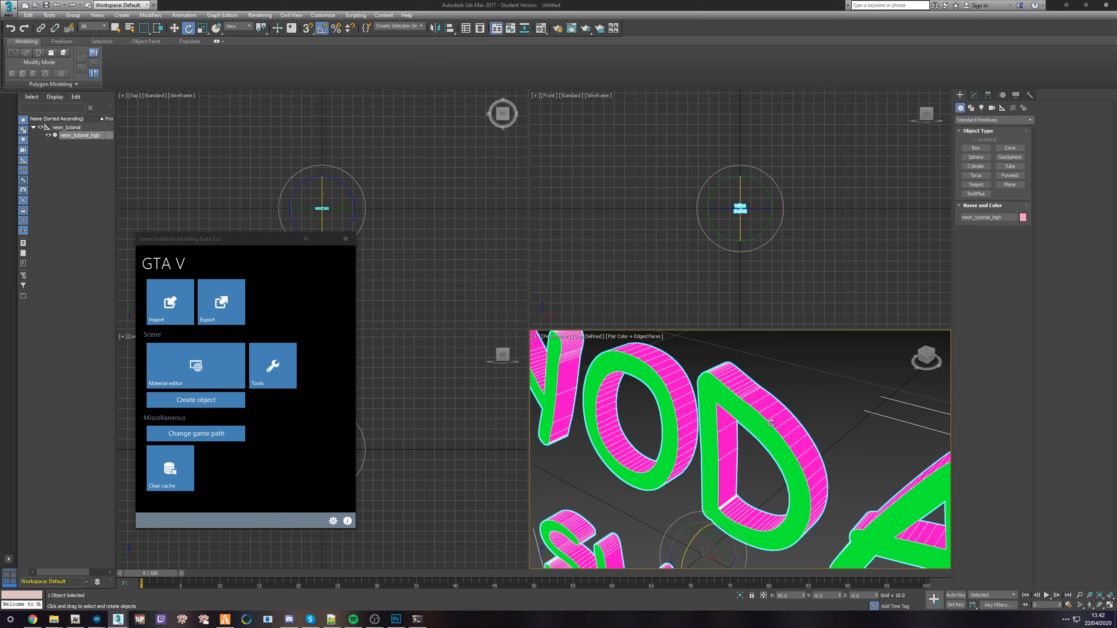
pyautogui.scroll(-8, 827, 467)
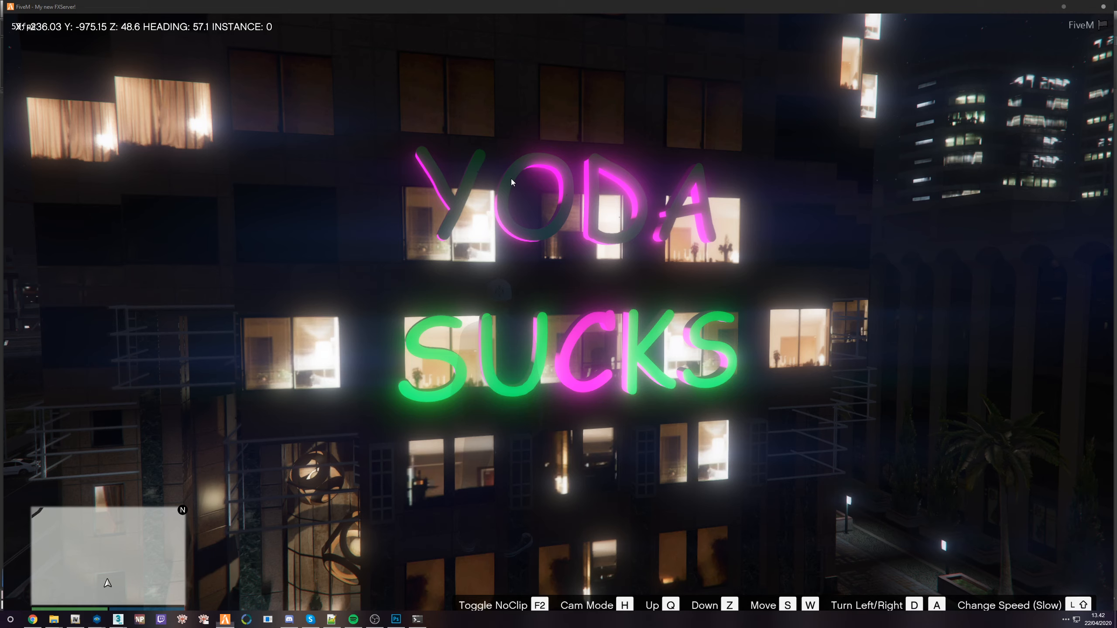
pyautogui.press('F8')
pyautogui.hotkey('alt', 'Tab')
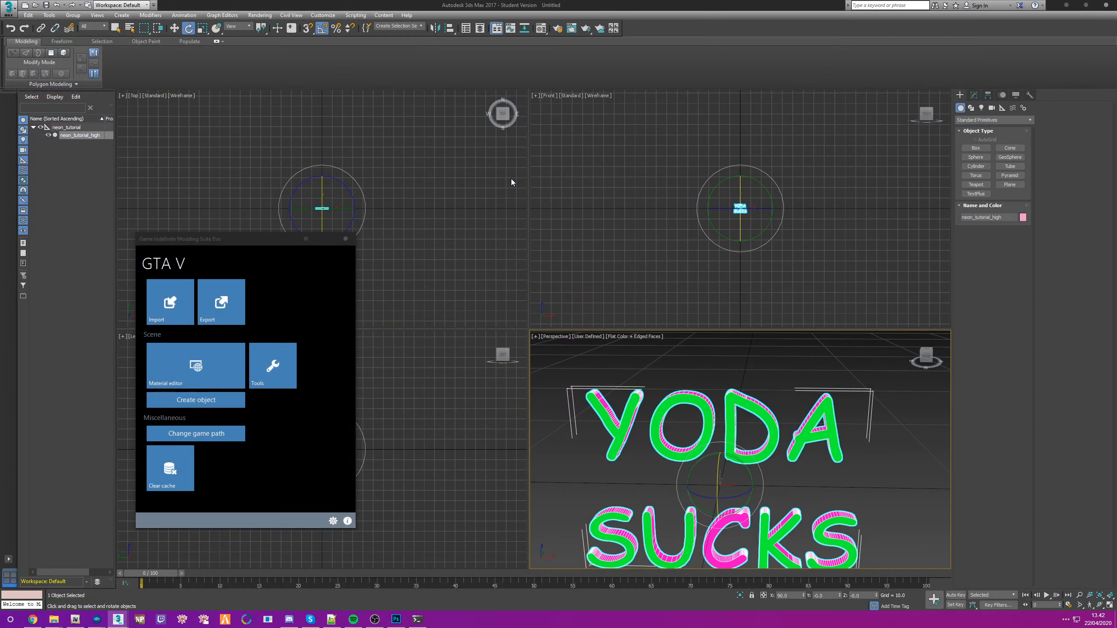
# - Hide the existing neon_tutorial model and collapse its hierarchy in the scene
pyautogui.click(67, 128)
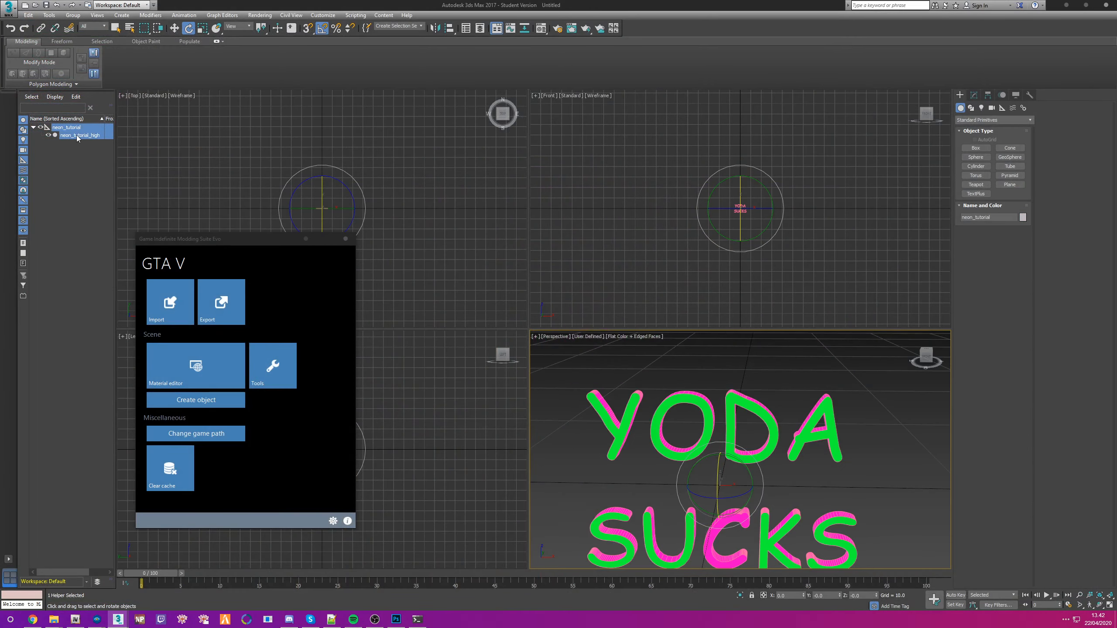
pyautogui.click(40, 127)
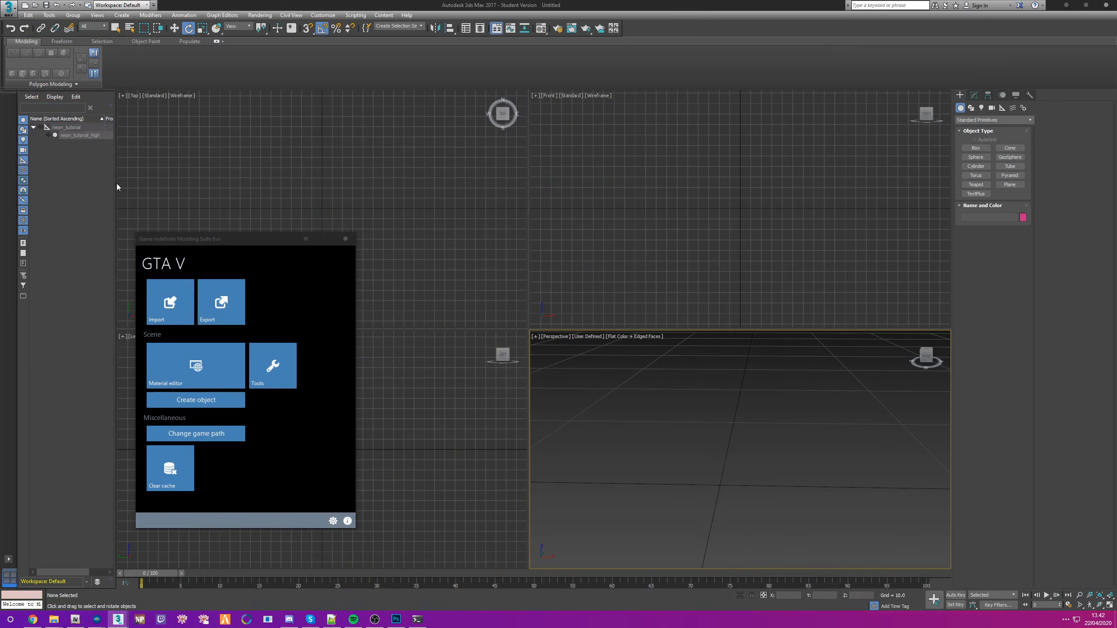
pyautogui.click(37, 127)
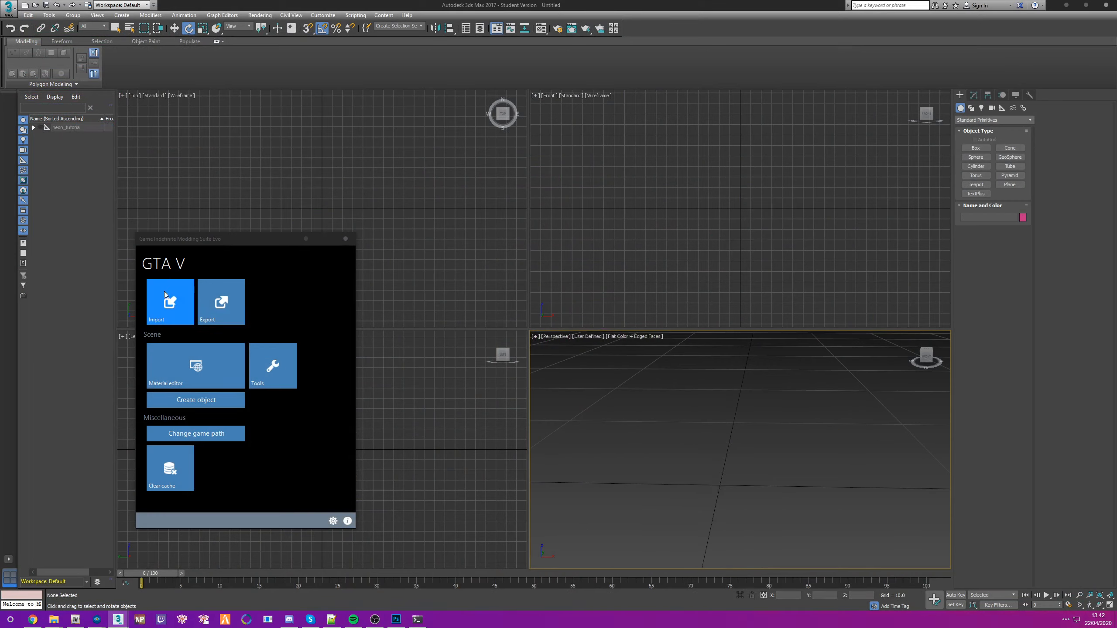
# - Import neon_tutorial.odr from the output folder, using output as the external textures directory, and close the server's cmd window
pyautogui.click(166, 311)
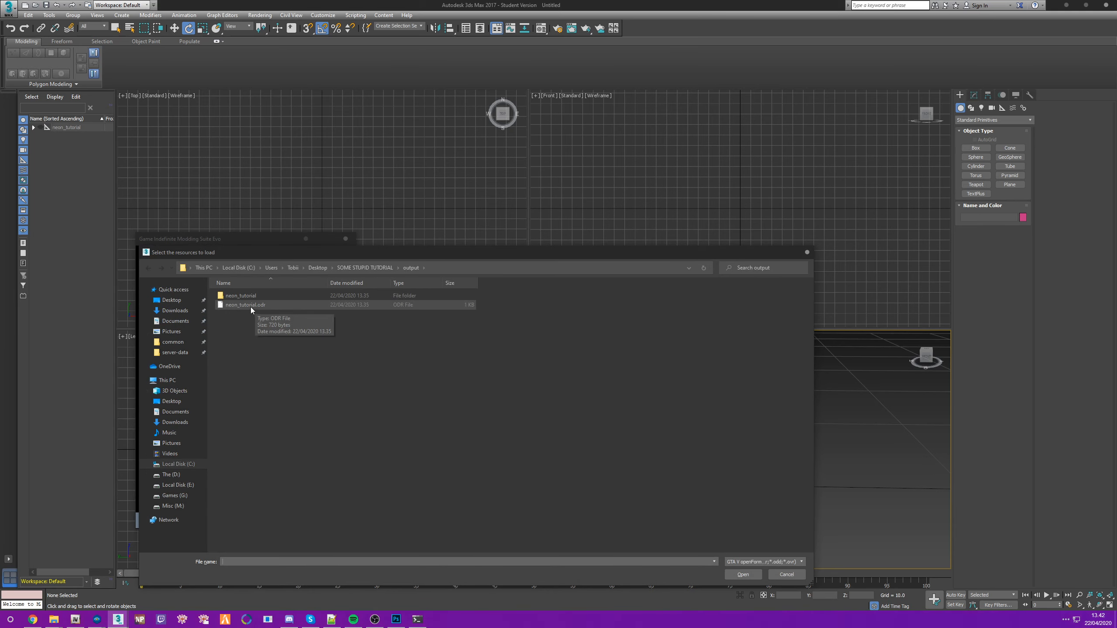
pyautogui.doubleClick(250, 305)
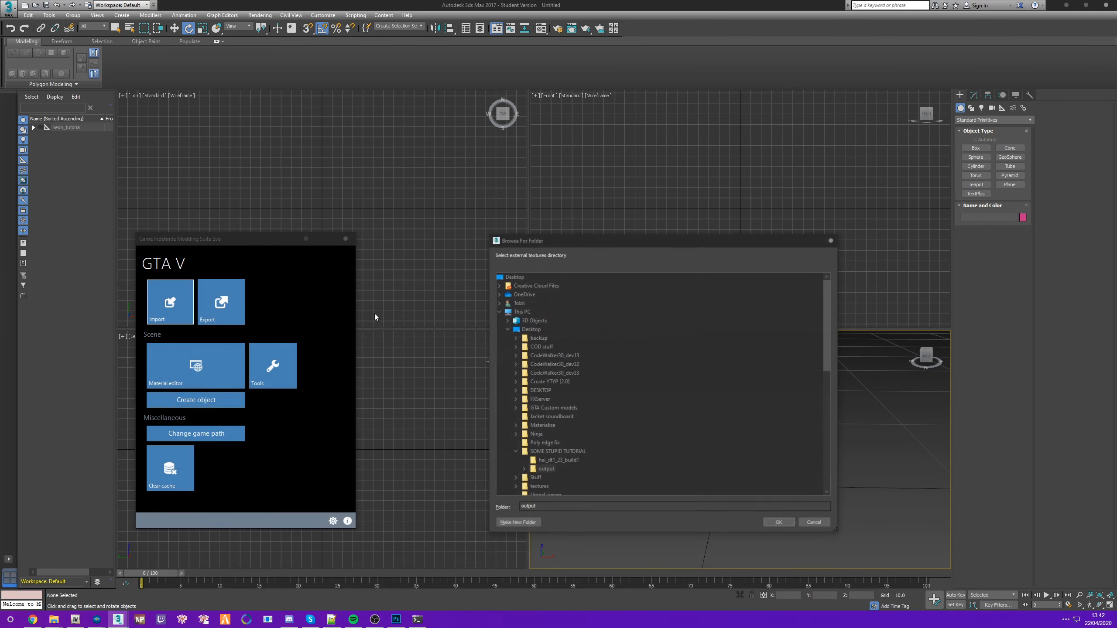
pyautogui.scroll(-5, 663, 342)
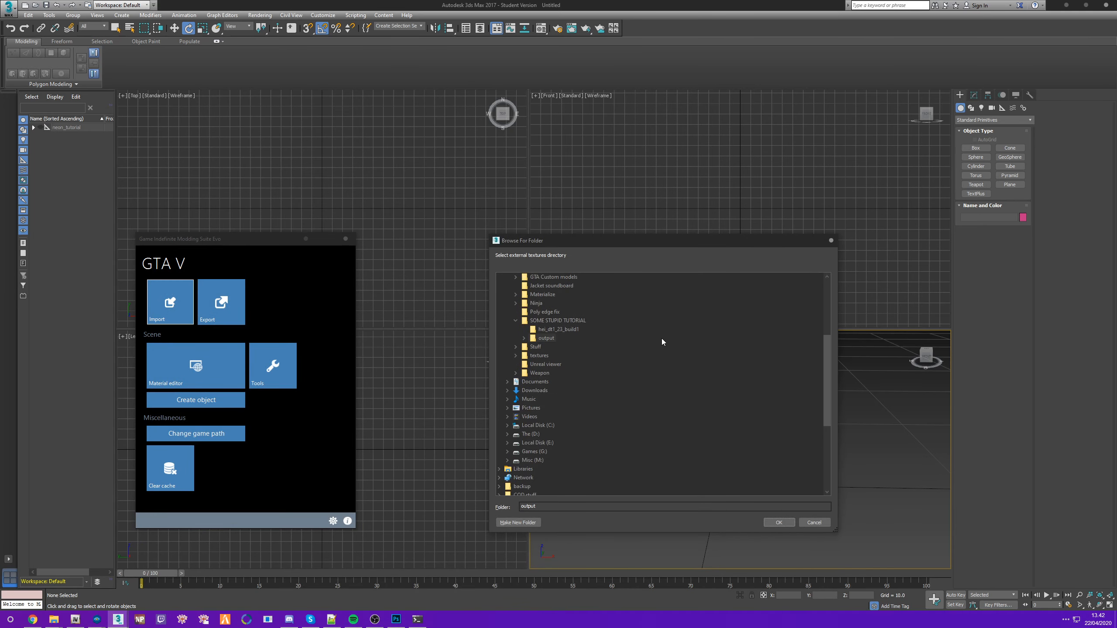
pyautogui.click(779, 522)
pyautogui.click(417, 619)
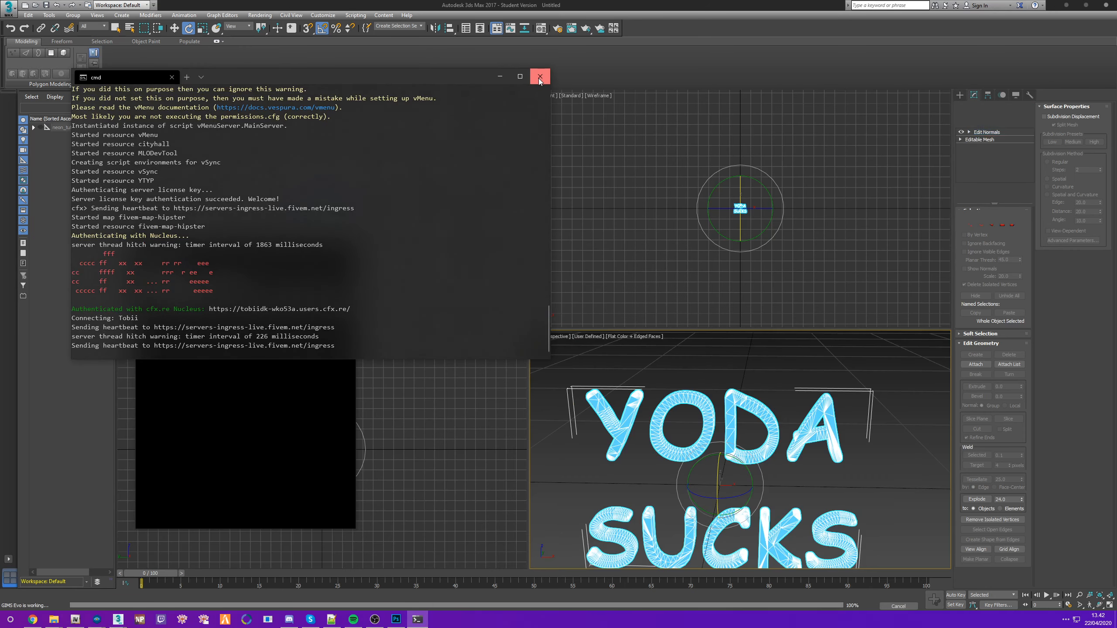
pyautogui.click(539, 78)
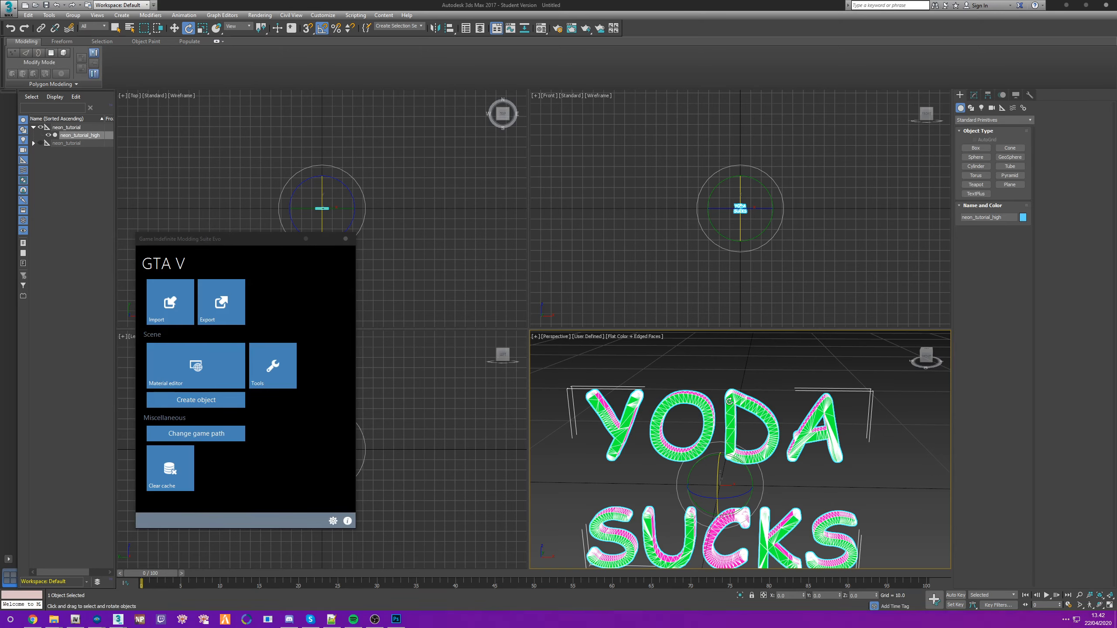
# - Weld all vertices of the imported neon_tutorial_high mesh at its Editable Mesh level with a near-zero threshold
pyautogui.scroll(5, 729, 402)
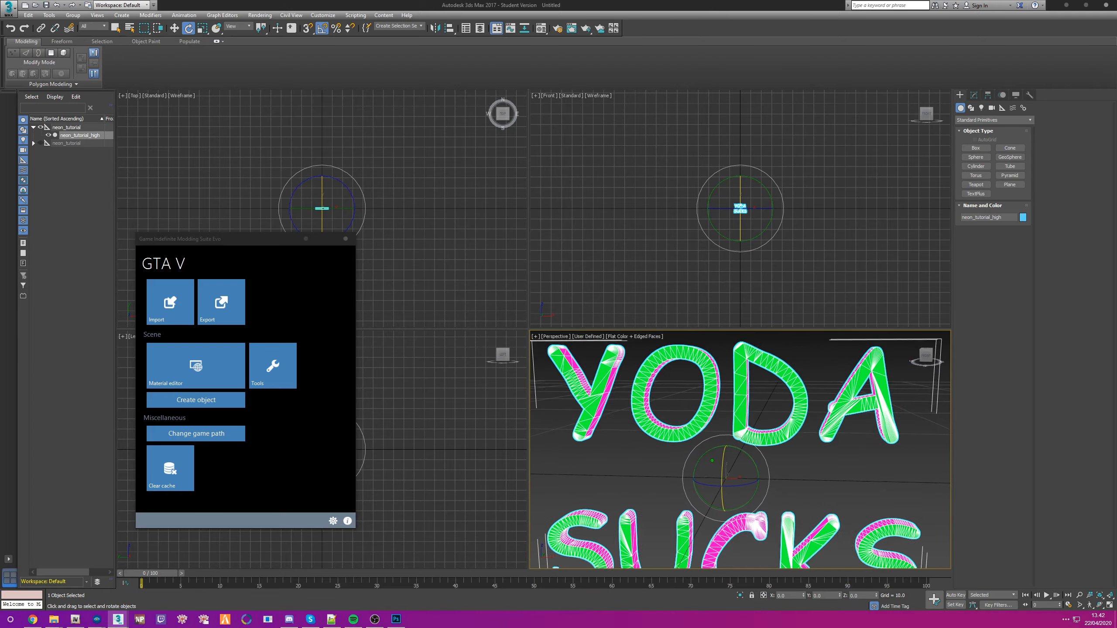
pyautogui.moveTo(712, 461)
pyautogui.keyDown('alt'); pyautogui.mouseDown(button='middle')
pyautogui.moveTo(737, 461)
pyautogui.moveTo(581, 450)
pyautogui.moveTo(684, 452)
pyautogui.moveTo(705, 430)
pyautogui.moveTo(704, 448)
pyautogui.mouseUp(button='middle'); pyautogui.keyUp('alt')
pyautogui.scroll(-3, 636, 457)
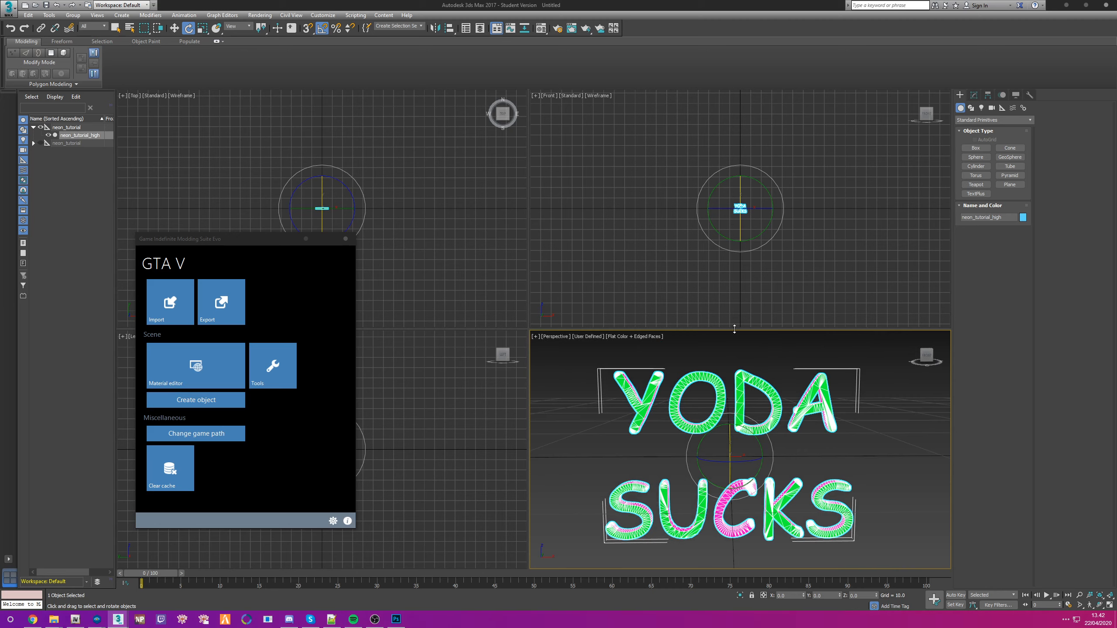
pyautogui.click(974, 94)
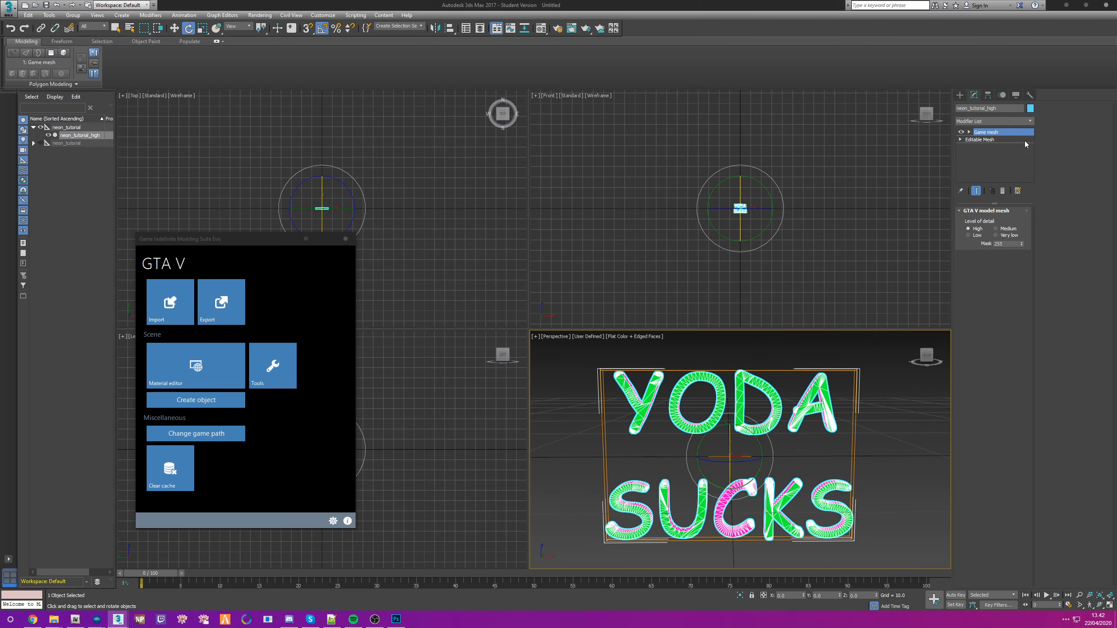
pyautogui.click(979, 141)
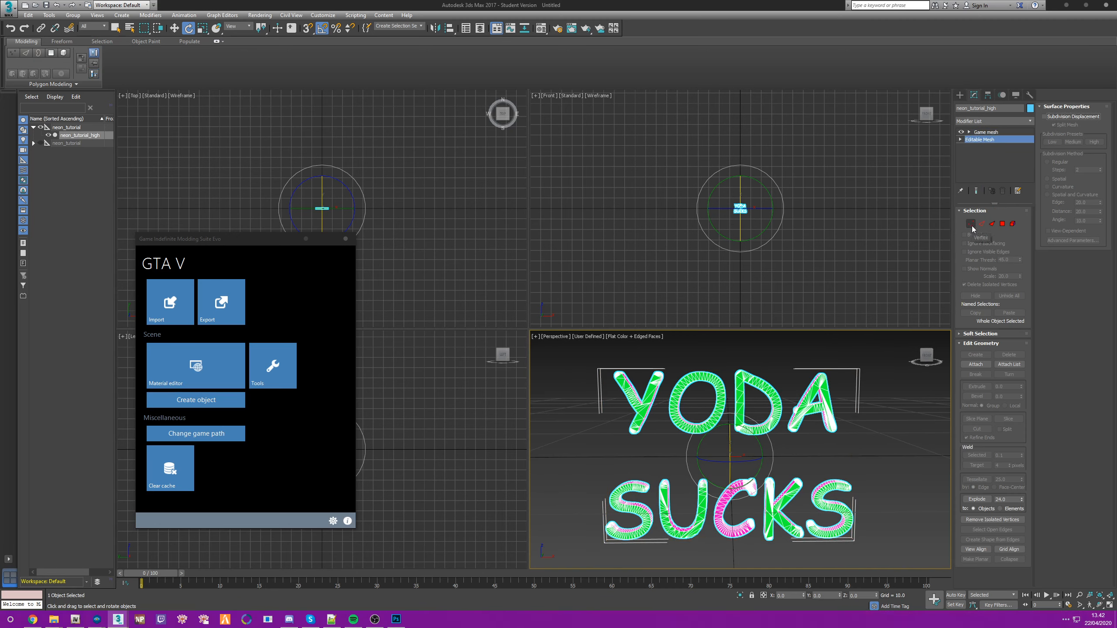
pyautogui.click(971, 224)
pyautogui.hotkey('ctrl', 'a')
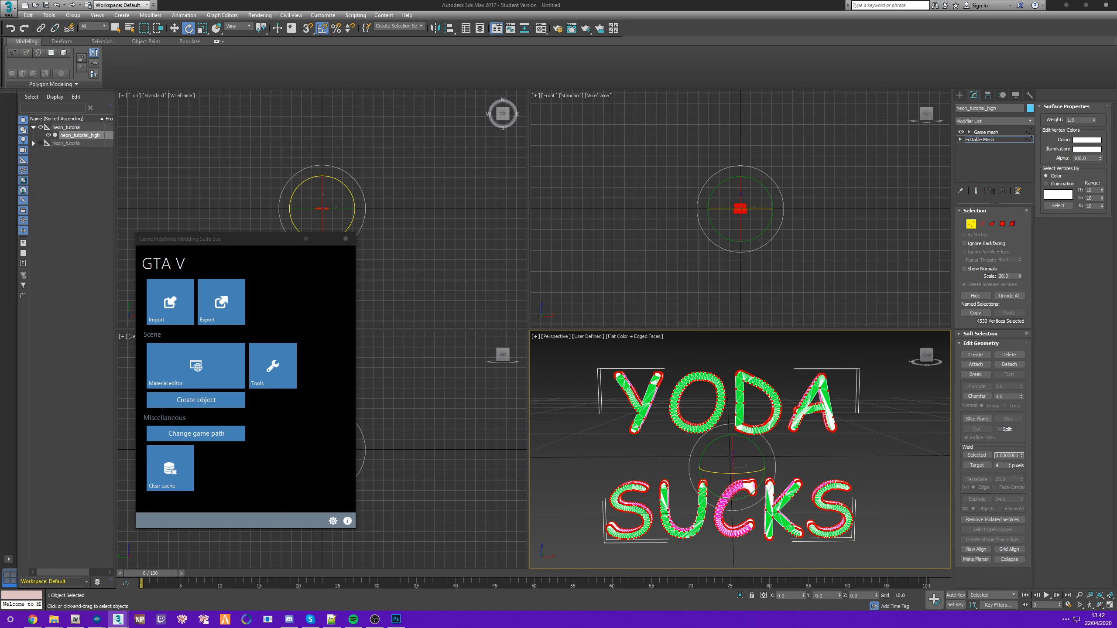
pyautogui.click(979, 458)
pyautogui.click(972, 225)
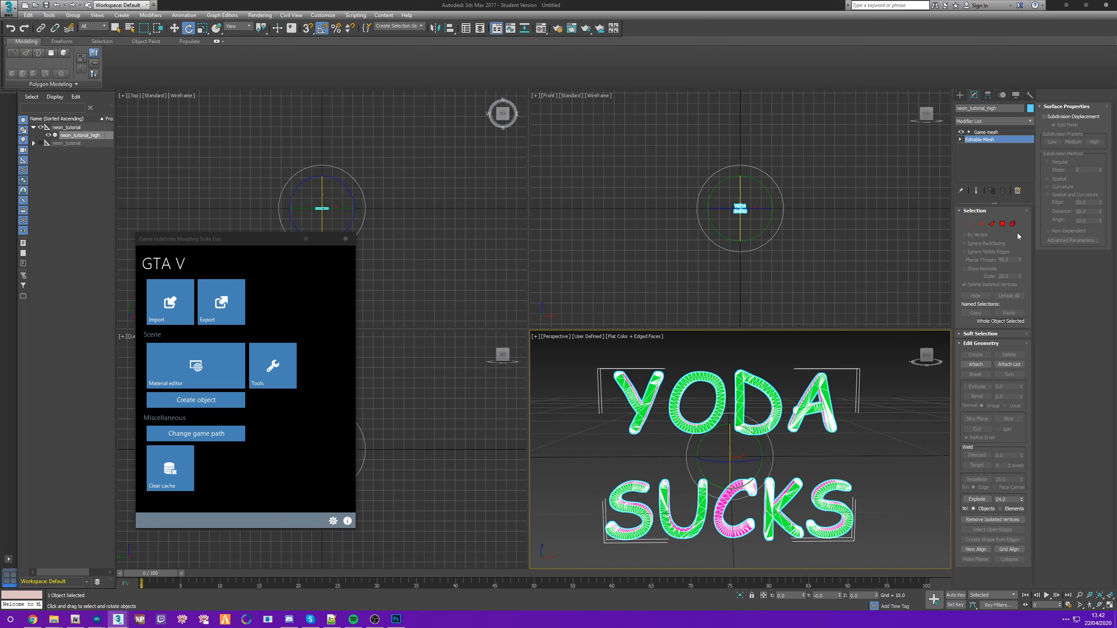
# - Clear the smoothing groups on all faces of neon_tutorial_high and auto-smooth them at 45
pyautogui.click(1003, 224)
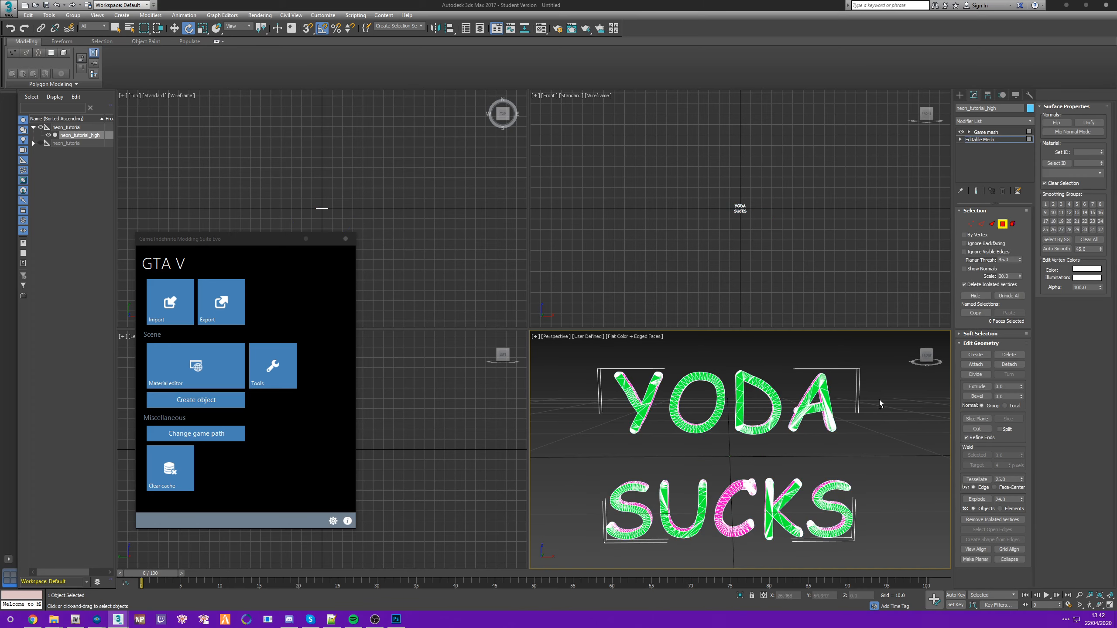
pyautogui.hotkey('ctrl', 'a')
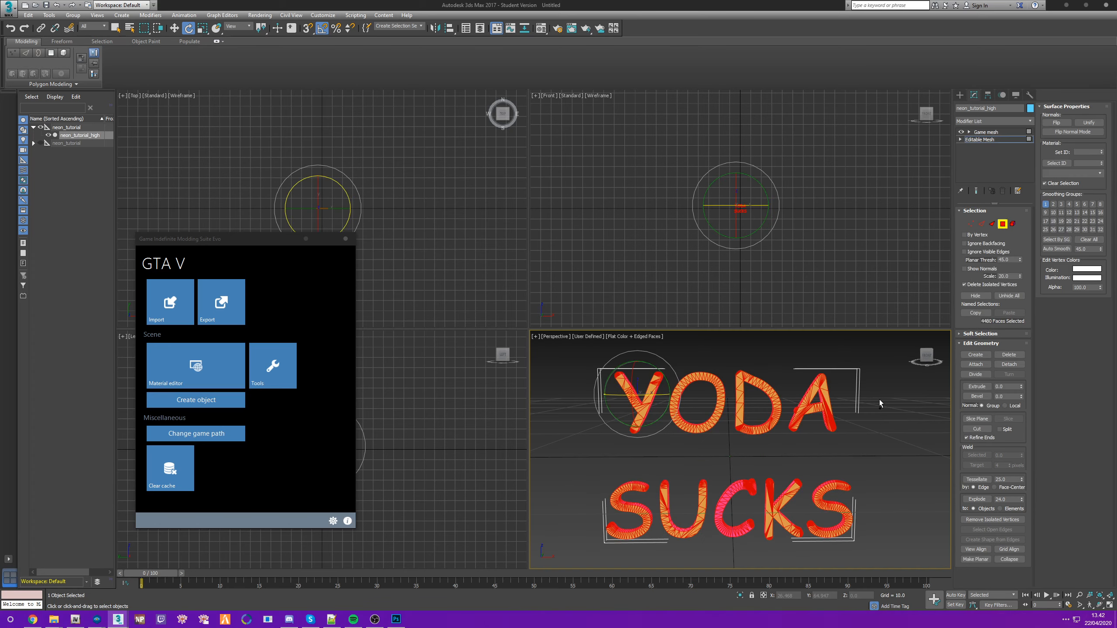
pyautogui.click(1089, 240)
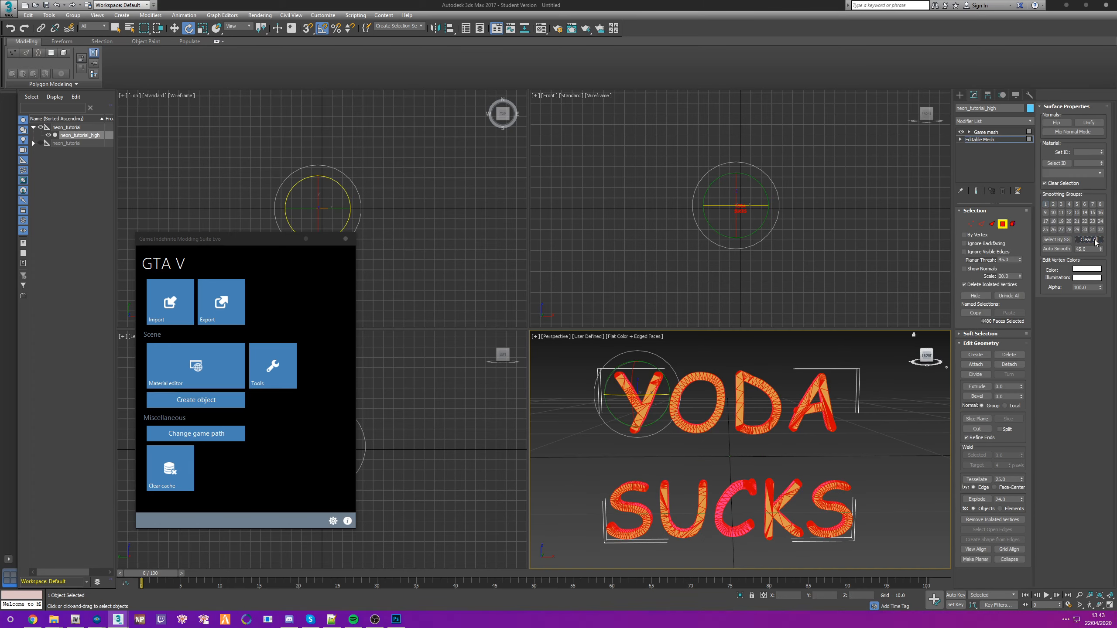
pyautogui.click(1058, 250)
pyautogui.click(876, 415)
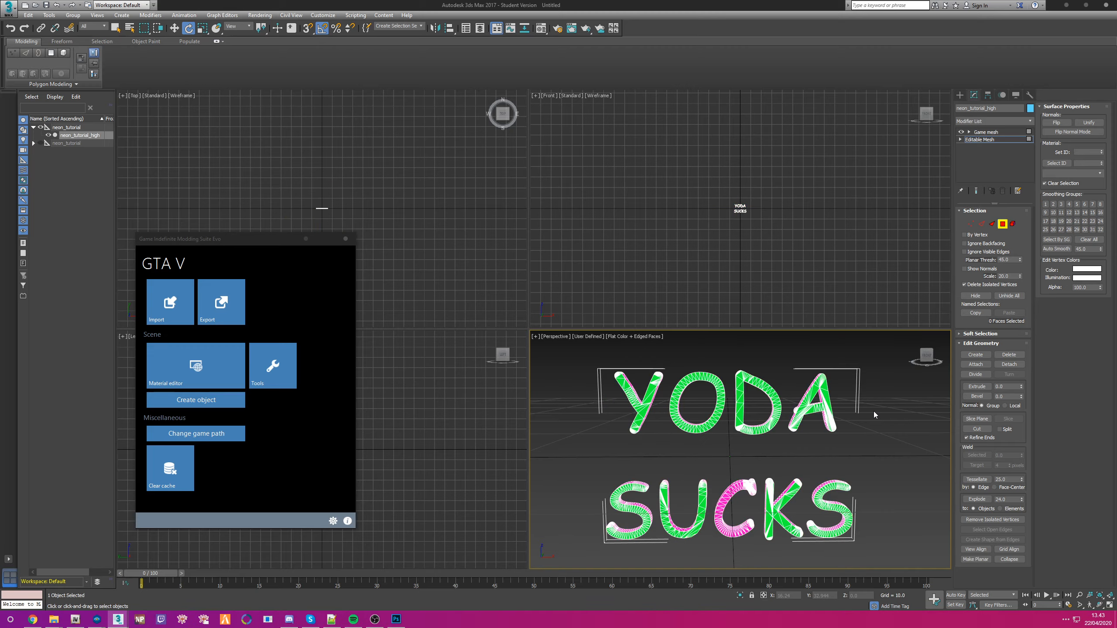
pyautogui.moveTo(692, 411)
pyautogui.keyDown('alt'); pyautogui.mouseDown(button='middle')
pyautogui.moveTo(829, 413)
pyautogui.moveTo(678, 411)
pyautogui.mouseUp(button='middle'); pyautogui.keyUp('alt')
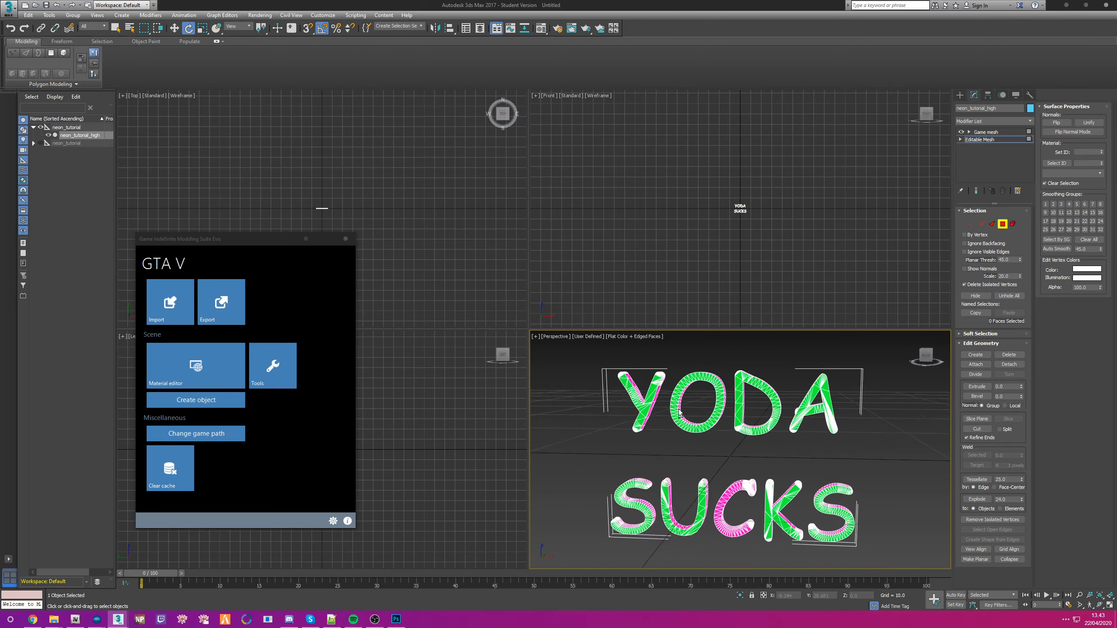
pyautogui.click(1006, 225)
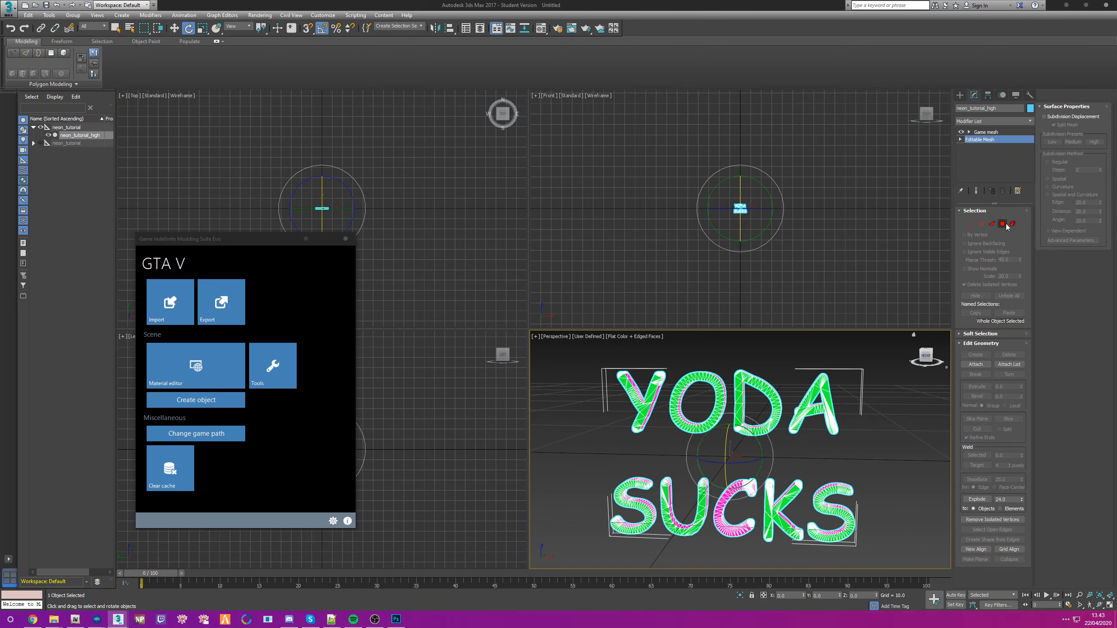
# - Add a UVW Map modifier to neon_tutorial_high above Editable Mesh, using Box mapping with length, width and height of 1.0
pyautogui.click(986, 121)
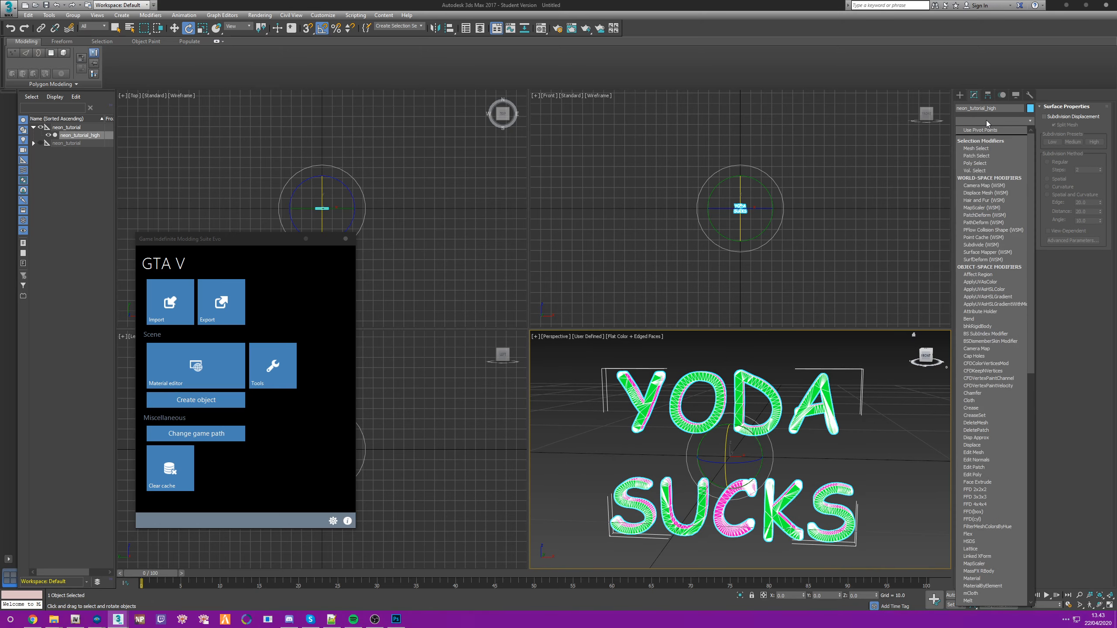
pyautogui.write('uvw')
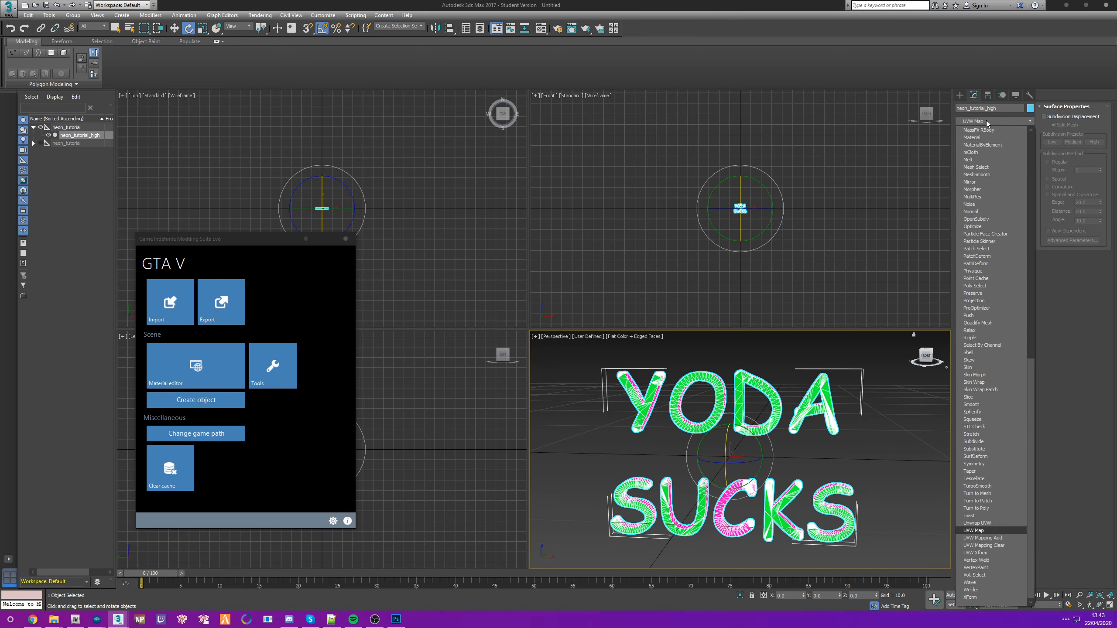
pyautogui.click(973, 530)
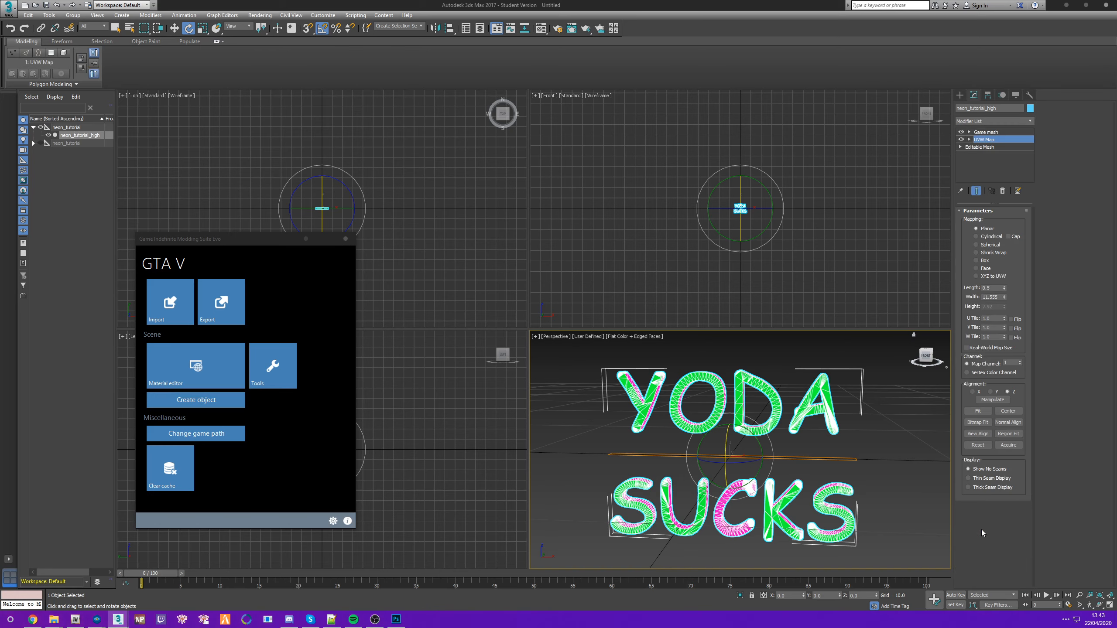
pyautogui.click(976, 261)
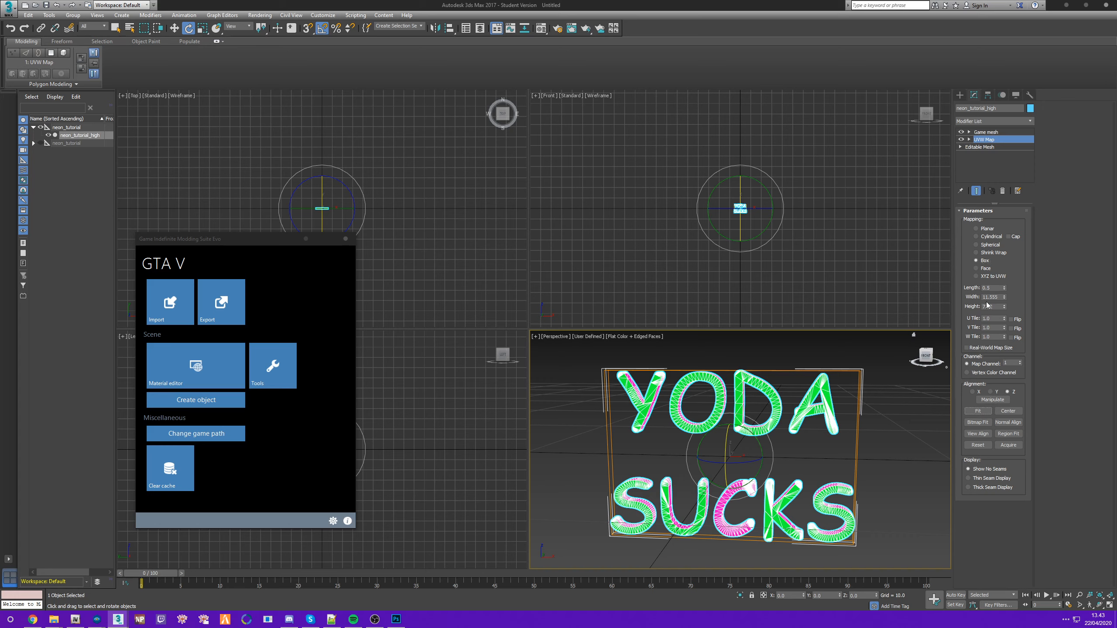
pyautogui.write('1')
pyautogui.press('Tab')
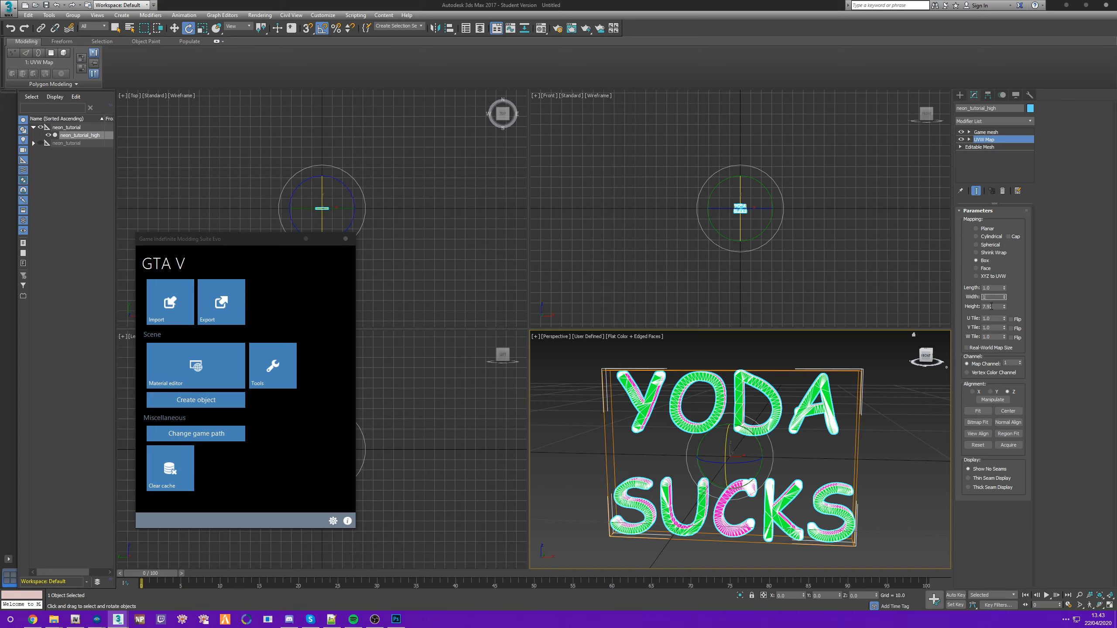
pyautogui.write('1')
pyautogui.press('Tab')
pyautogui.write('1')
pyautogui.click(995, 299)
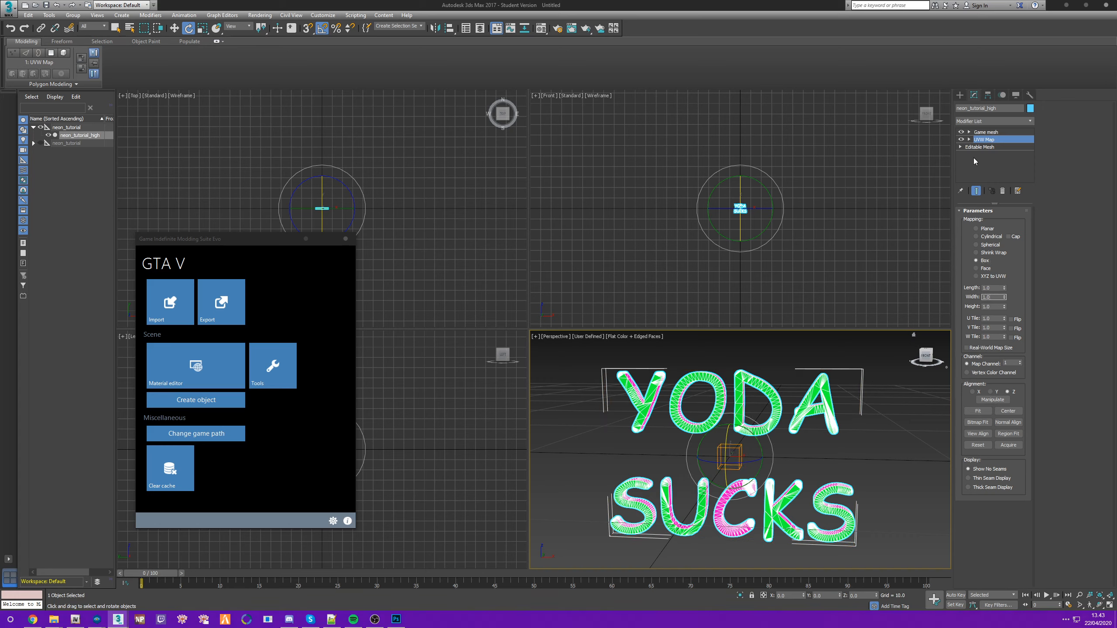
# - Collapse the UVW Map modifier down into the Editable Mesh of neon_tutorial_high, keeping the Game mesh modifier
pyautogui.rightClick(984, 140)
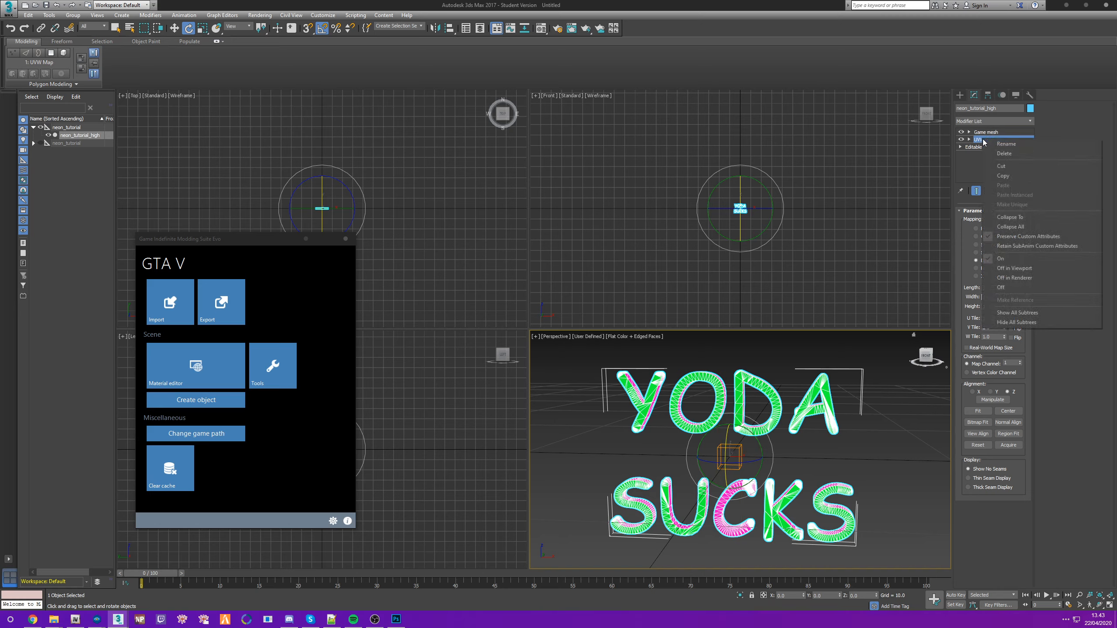
pyautogui.click(1010, 217)
pyautogui.keyDown('alt'); pyautogui.moveTo(874, 411); pyautogui.dragTo(787, 424, button='middle'); pyautogui.keyUp('alt')
pyautogui.scroll(3, 756, 424)
pyautogui.scroll(-3, 755, 426)
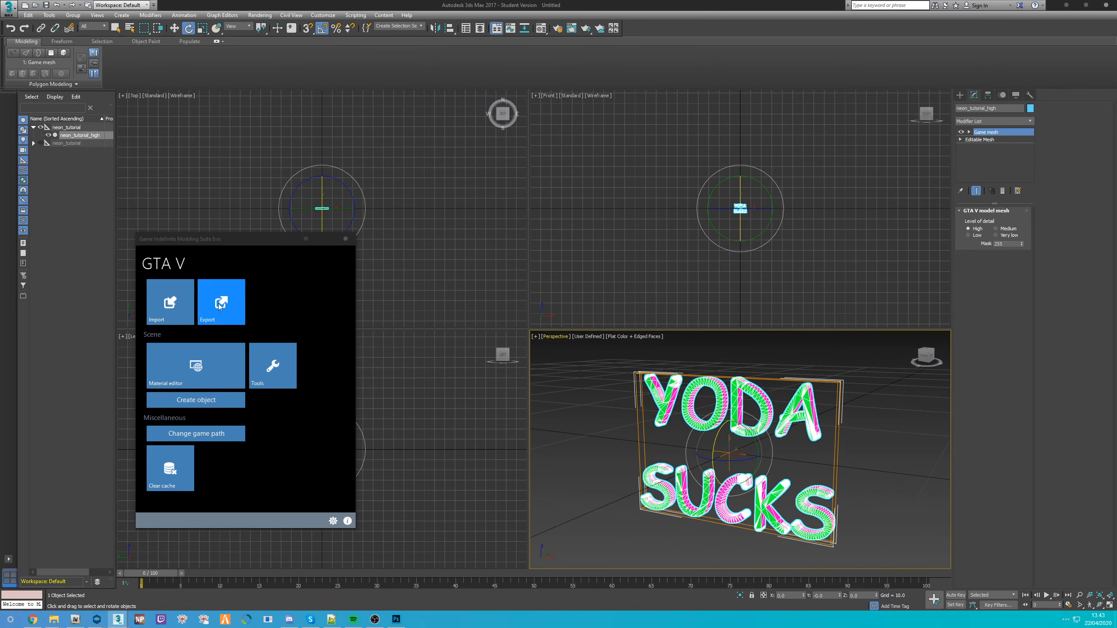
# - Export only the second listed neon_tutorial model to the output folder inside SOME STUPID TUTORIAL
pyautogui.click(213, 304)
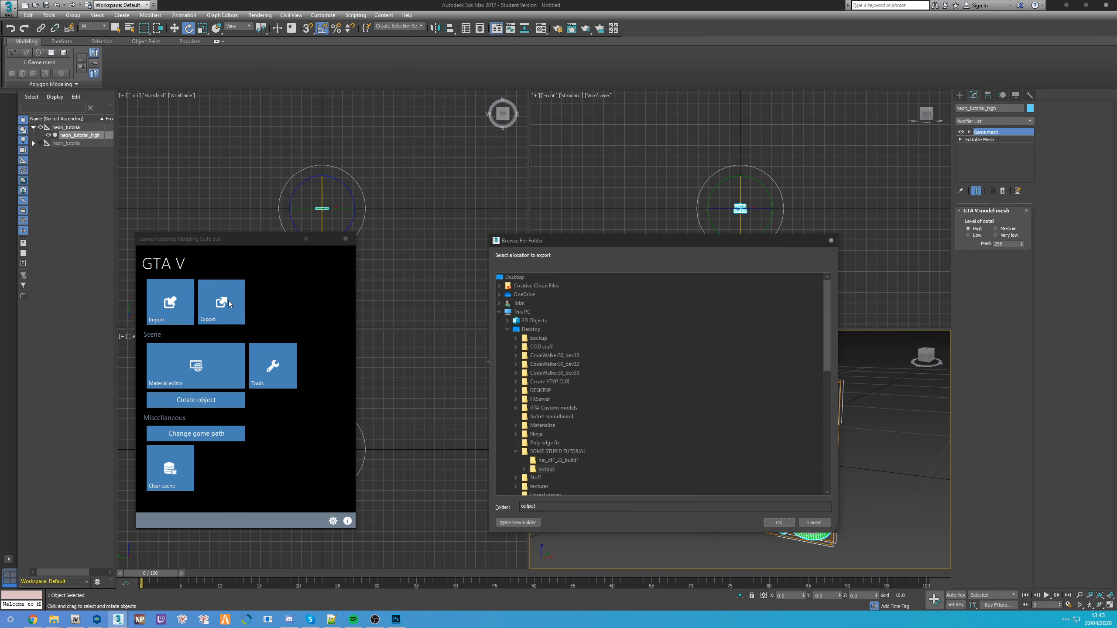
pyautogui.scroll(-3, 513, 353)
pyautogui.click(544, 391)
pyautogui.scroll(3, 546, 395)
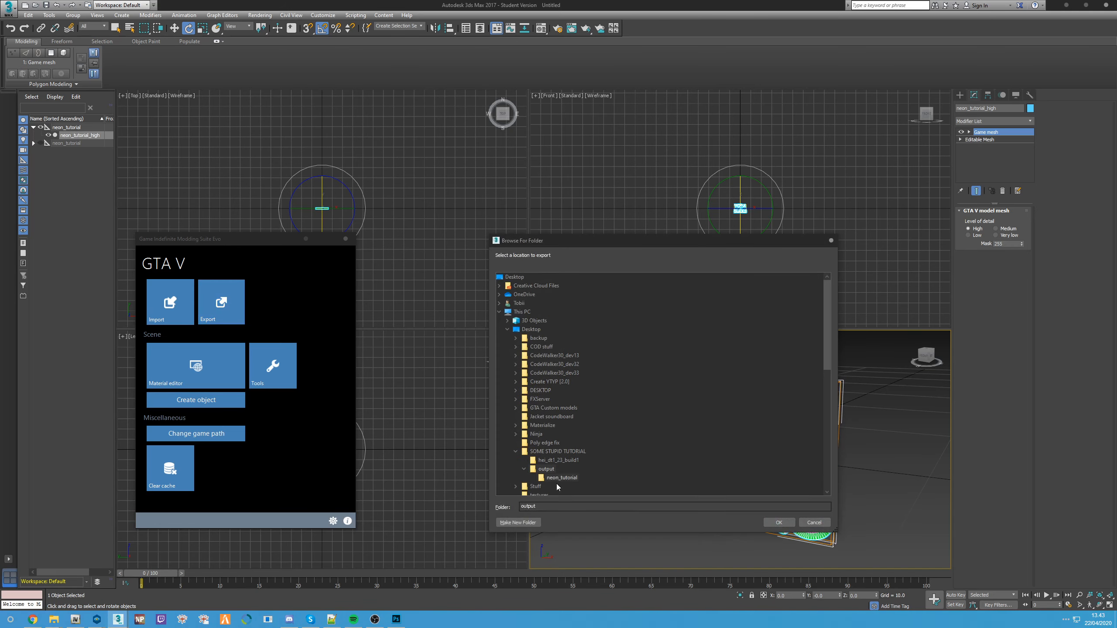
pyautogui.click(779, 522)
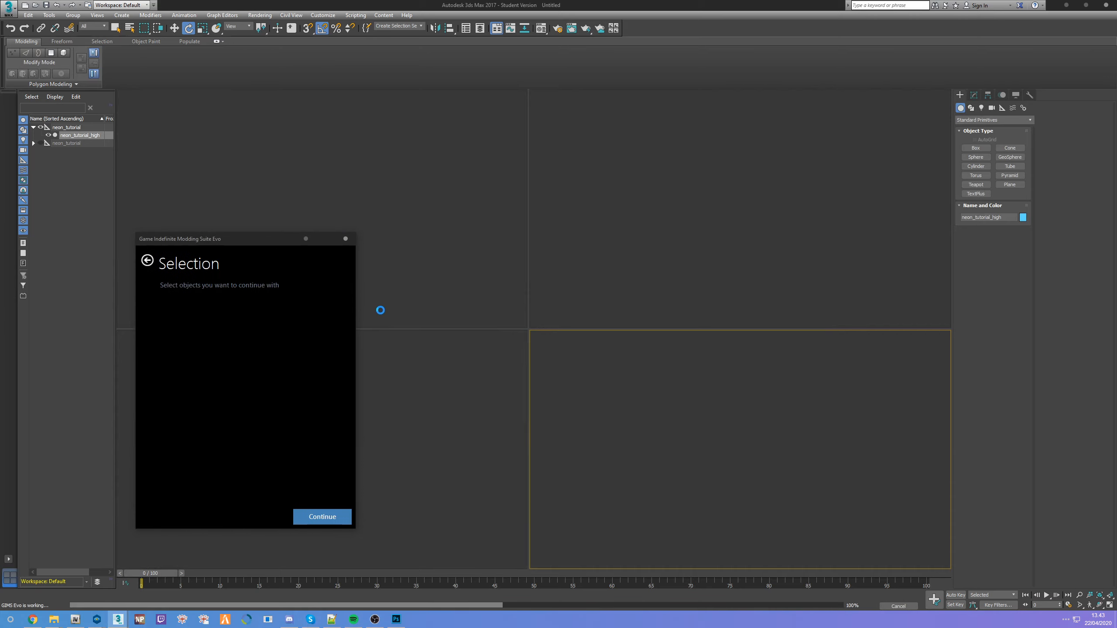
pyautogui.click(243, 298)
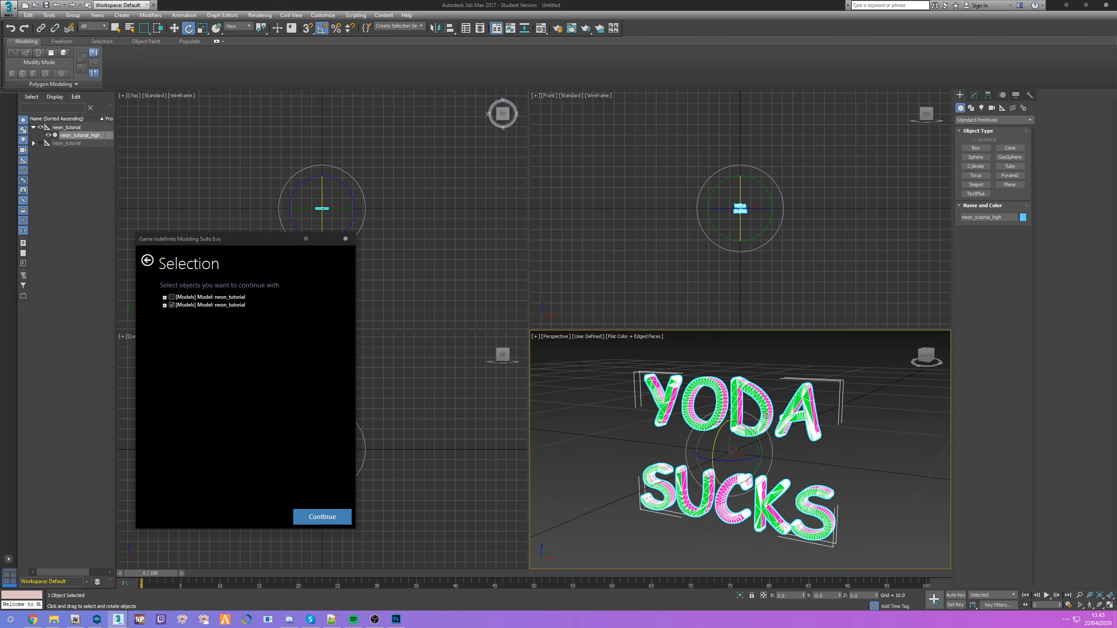
pyautogui.click(322, 517)
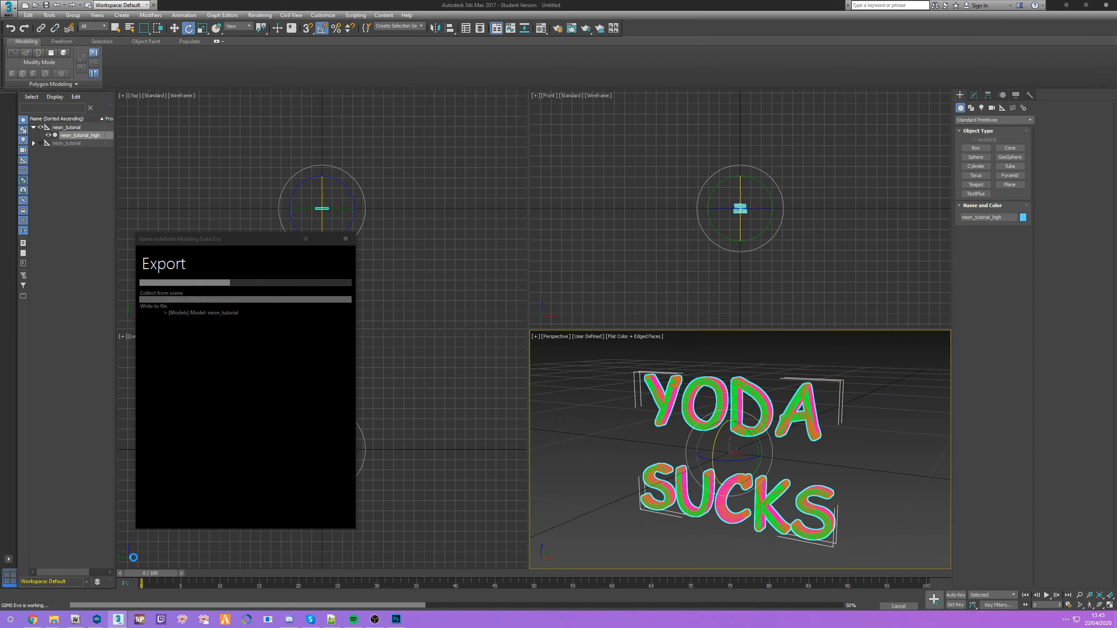
# - Import the exported neon_tutorial.odr from the output folder into the gta5 levels folder of the test dlc.rpf in OpenIV
pyautogui.moveTo(76, 621)
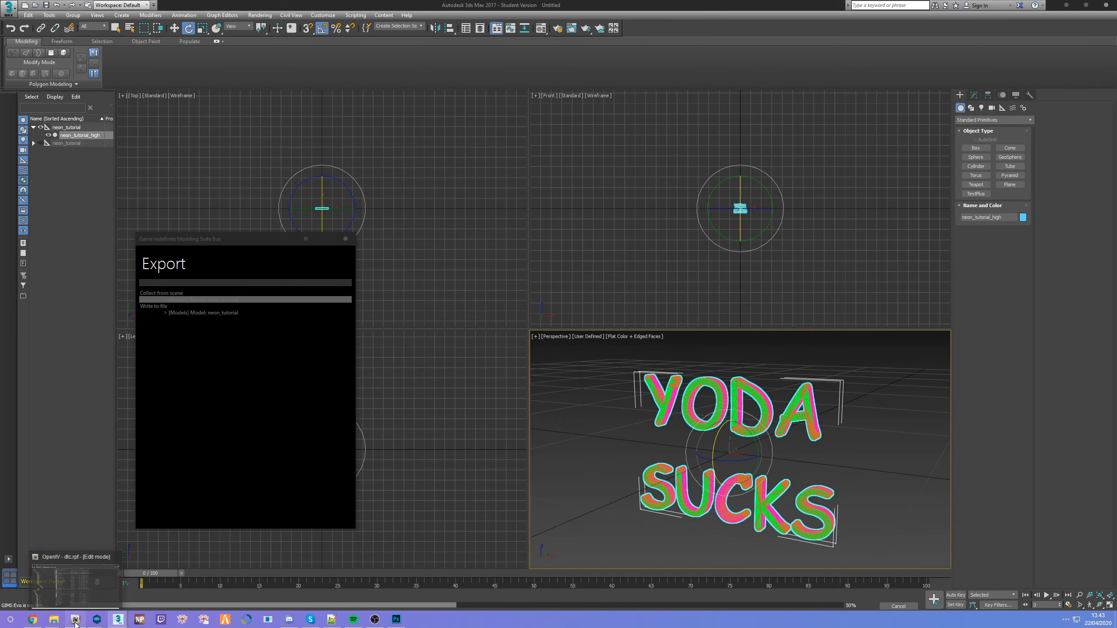
pyautogui.click(77, 594)
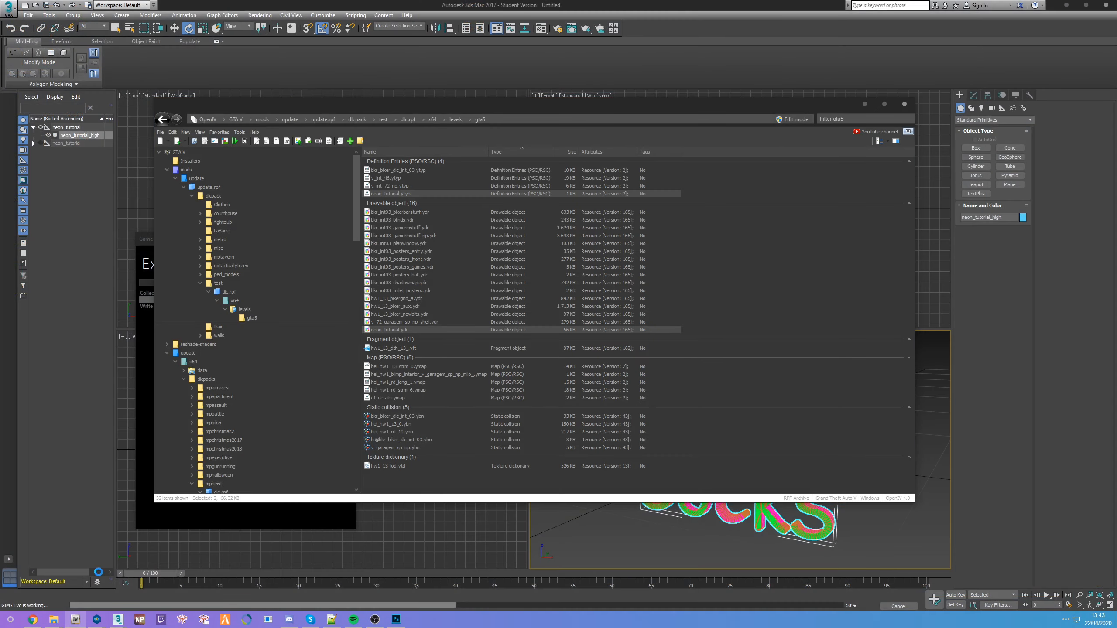
pyautogui.moveTo(54, 621)
pyautogui.click(123, 592)
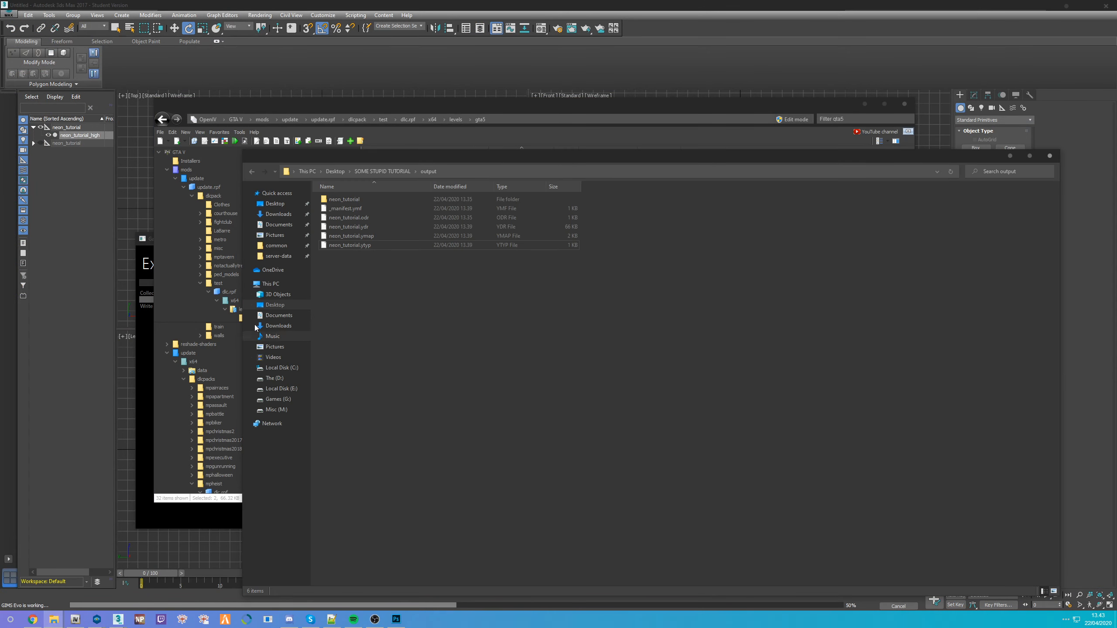
pyautogui.click(362, 217)
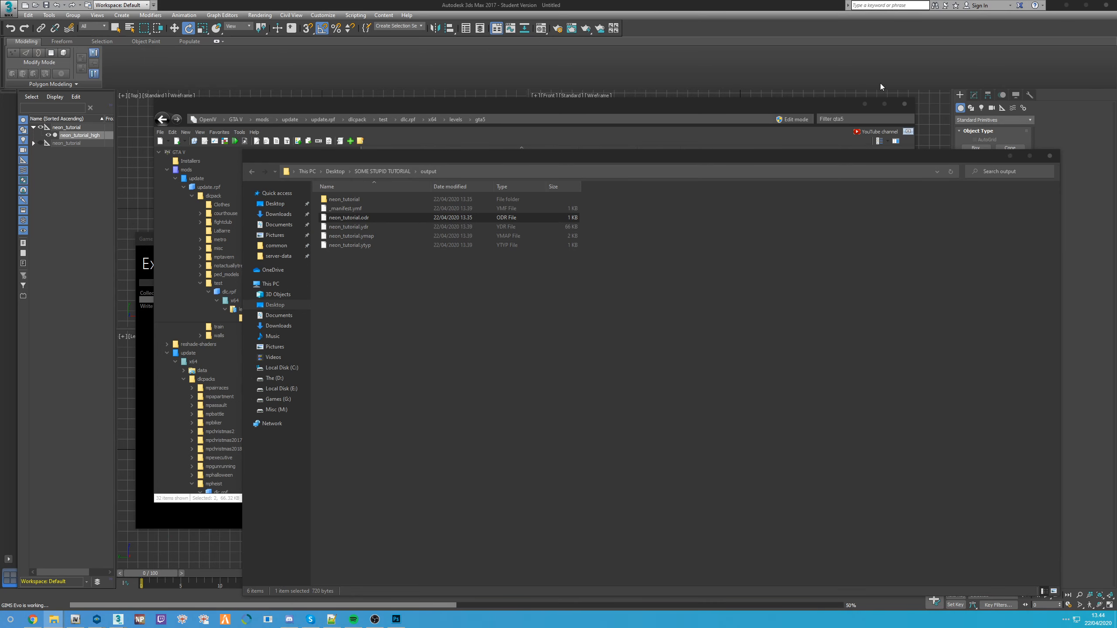
pyautogui.moveTo(858, 109); pyautogui.dragTo(928, 87)
pyautogui.click(415, 452)
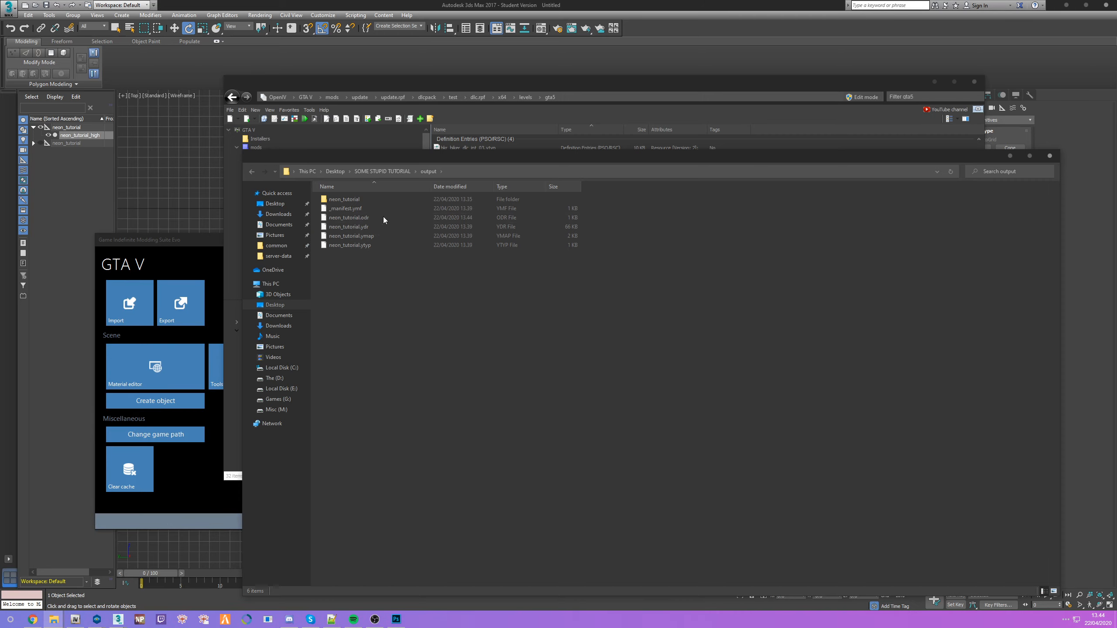
pyautogui.click(338, 220)
pyautogui.moveTo(364, 221); pyautogui.dragTo(440, 256)
pyautogui.hotkey('alt', 'Tab')
pyautogui.moveTo(827, 266); pyautogui.dragTo(827, 267)
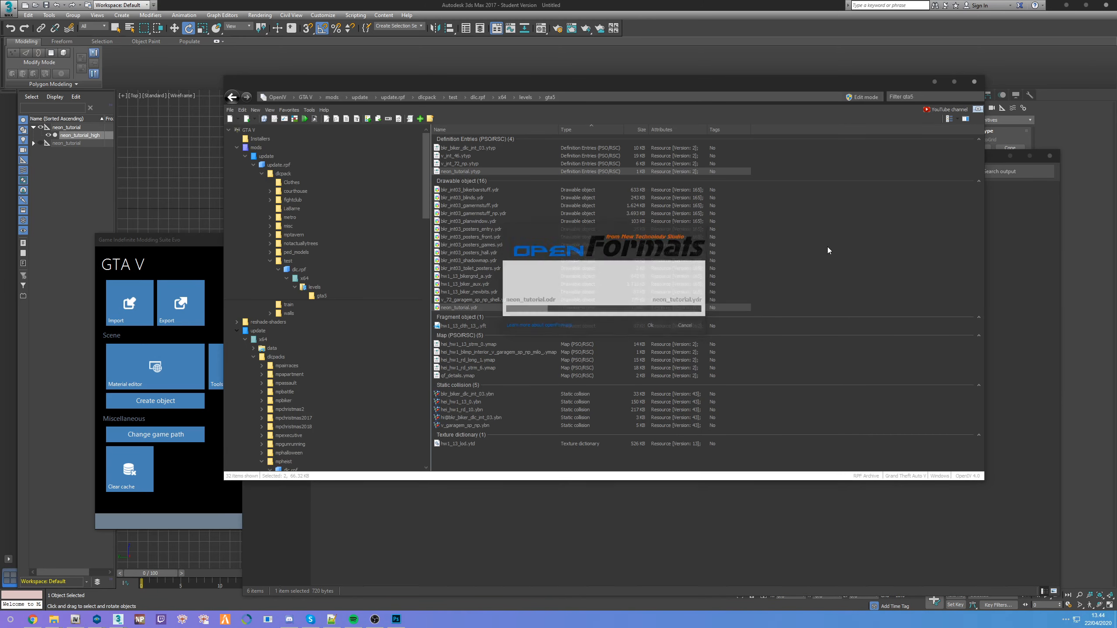
# - Inspect neon_tutorial.ydr in the OpenIV Model Viewer, orbiting it with edged faces shown, and close the viewer
pyautogui.doubleClick(463, 308)
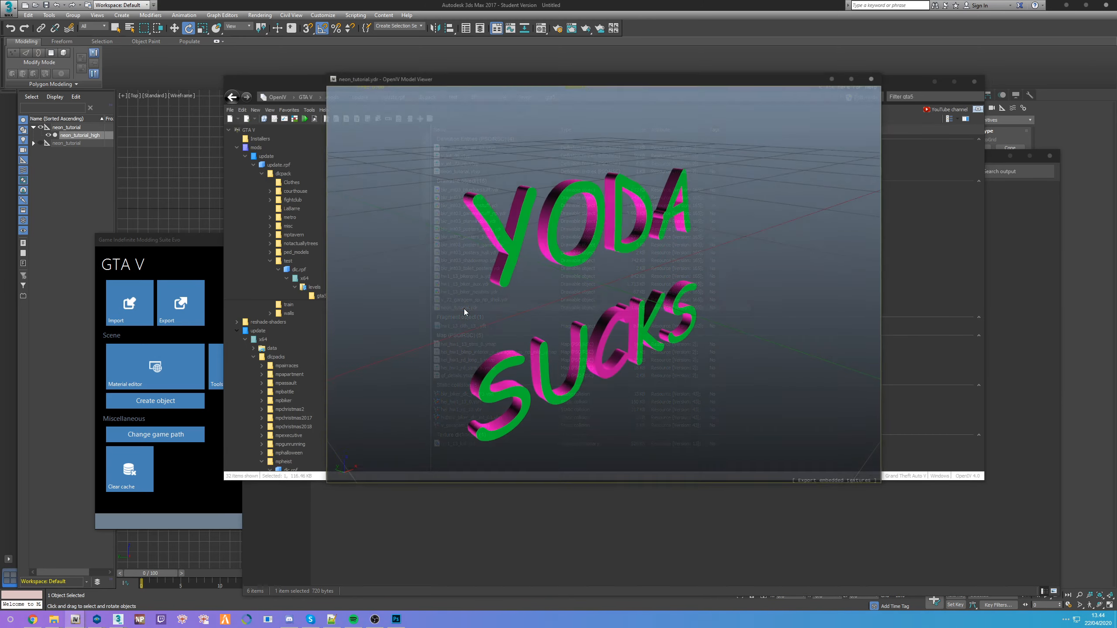
pyautogui.moveTo(463, 312); pyautogui.dragTo(817, 425)
pyautogui.click(868, 125)
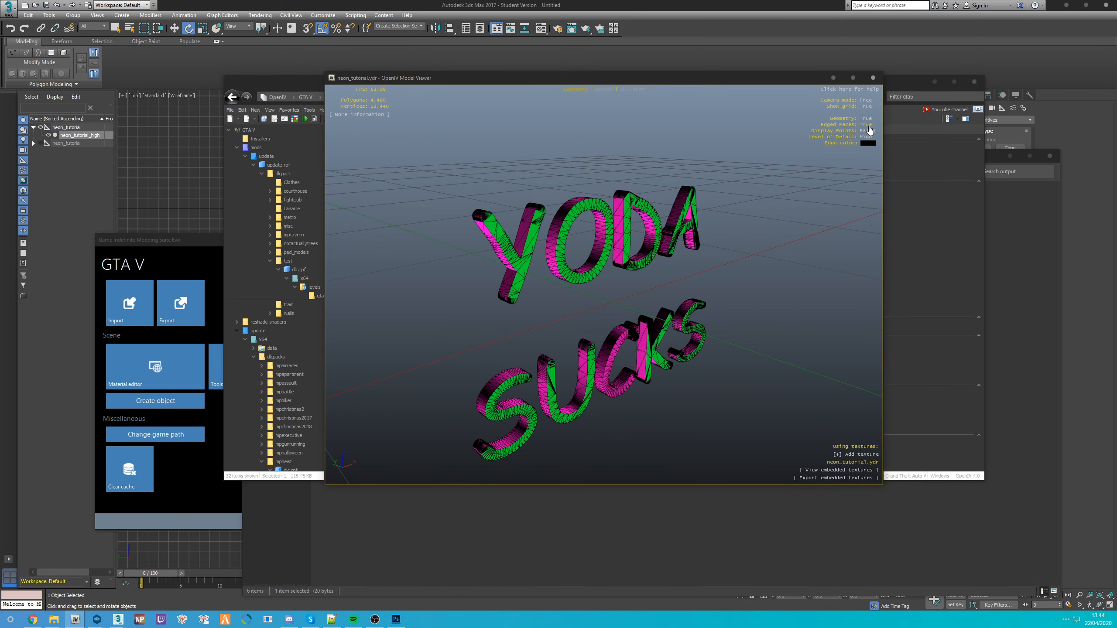
pyautogui.click(873, 79)
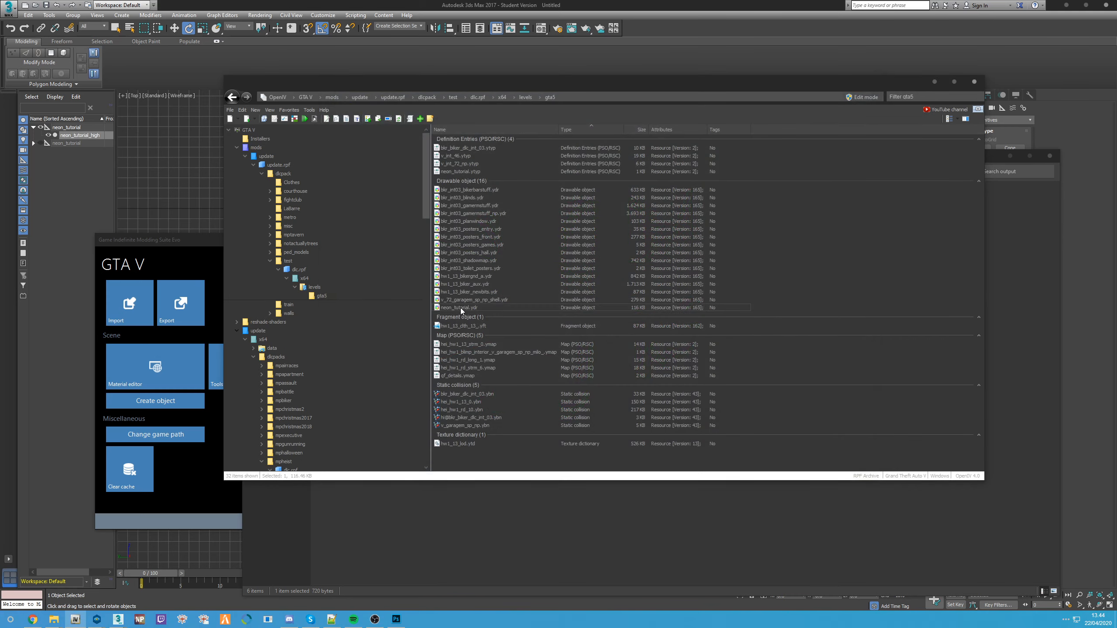
# - Replace neon_tutorial.ydr in the YTYP resource's stream folder with the updated file
pyautogui.moveTo(54, 620)
pyautogui.click(212, 578)
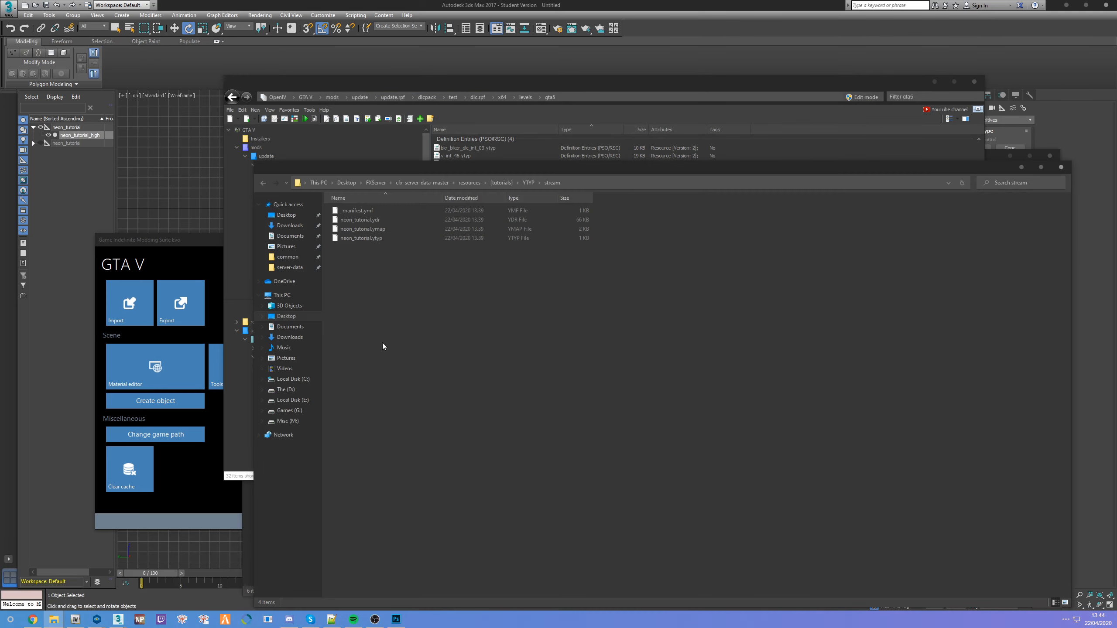
pyautogui.hotkey('alt', 'Tab')
pyautogui.hotkey('alt', 'Tab')
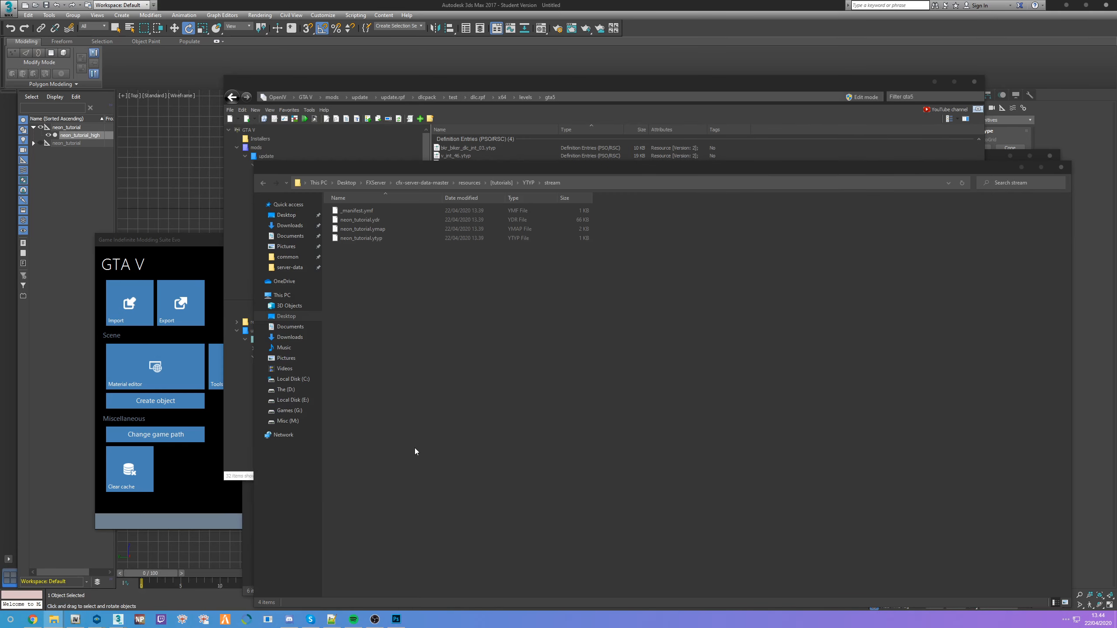
pyautogui.hotkey('ctrl', 'v')
pyautogui.click(519, 277)
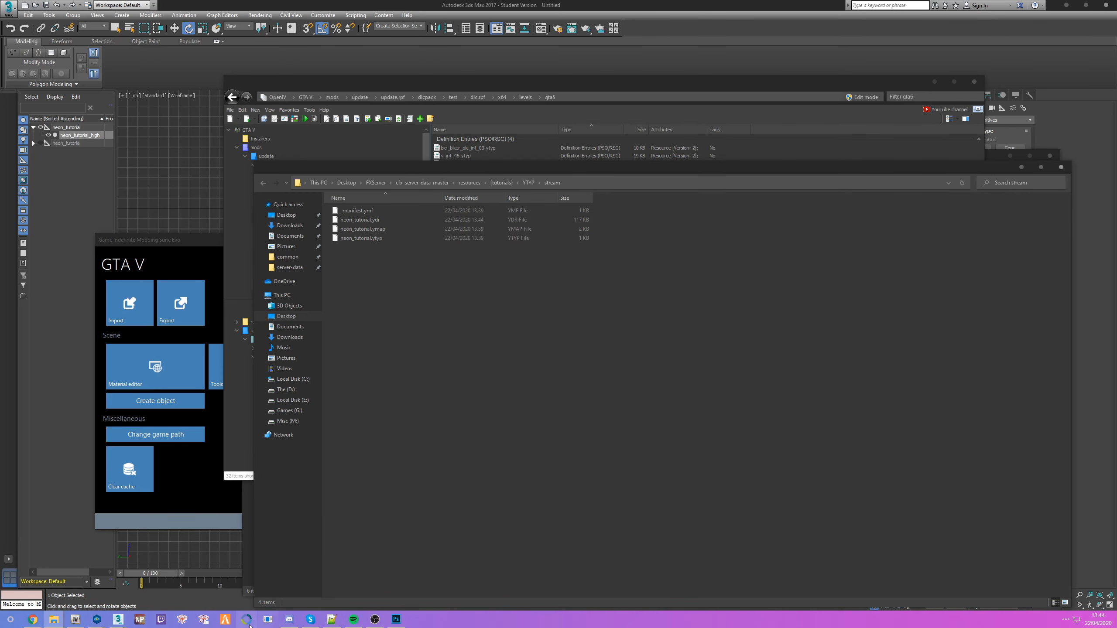
# - Switch to FiveM, connect to the localhost server and walk the character toward the sign building
pyautogui.click(247, 553)
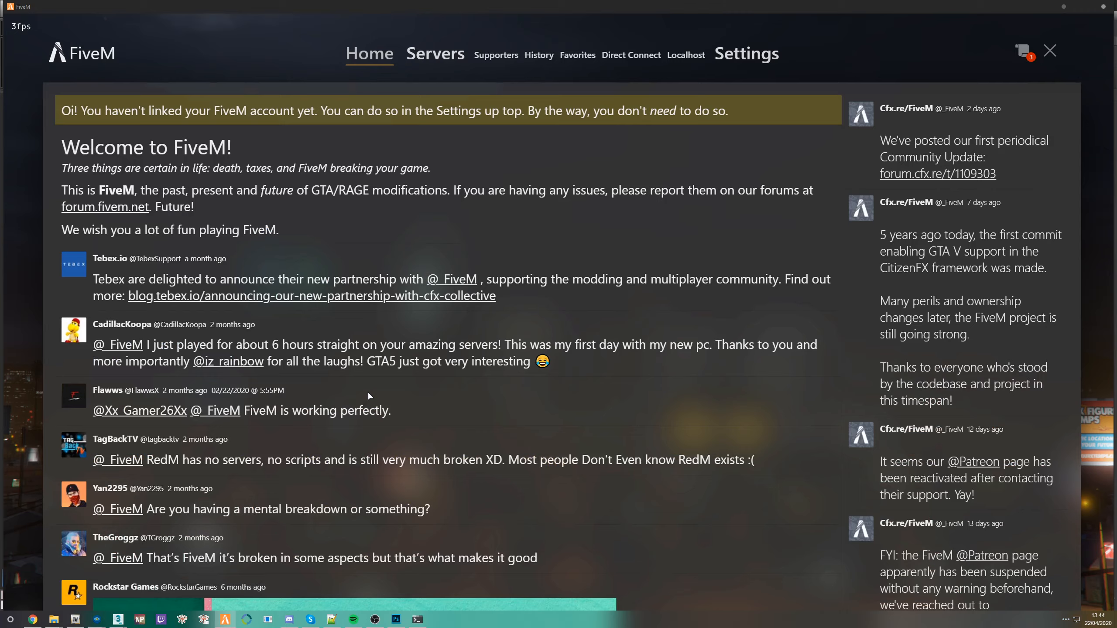
pyautogui.click(684, 55)
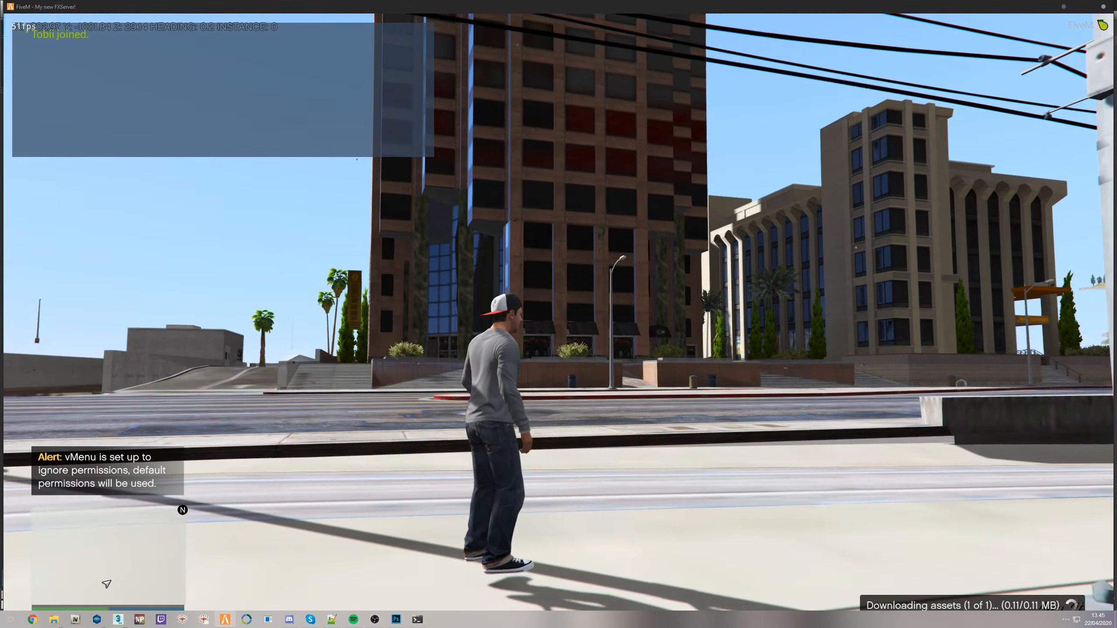
pyautogui.press('w')
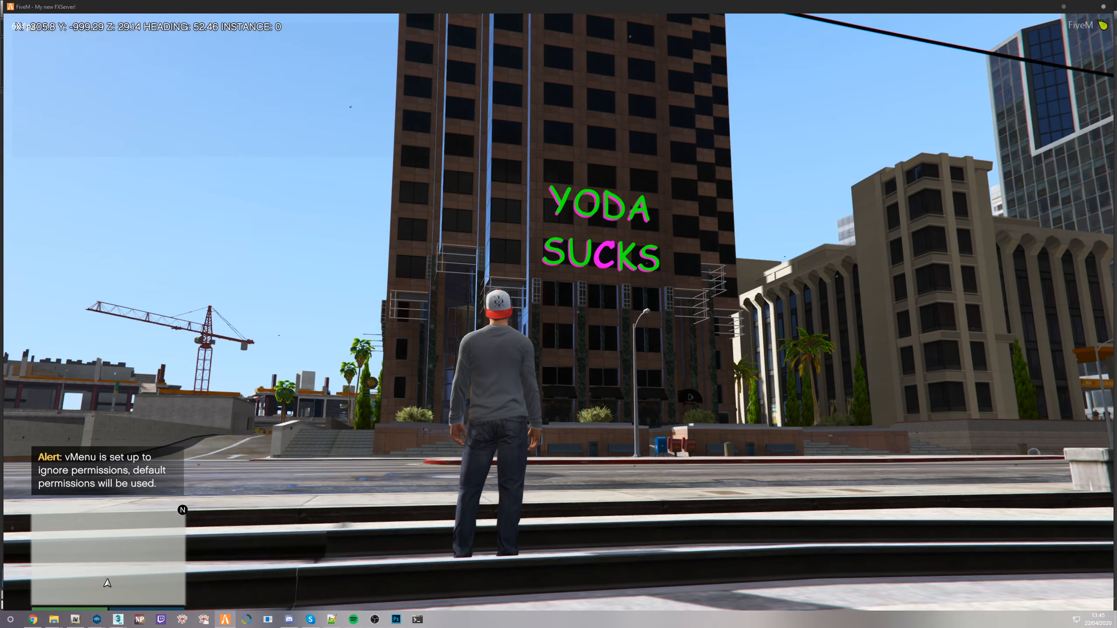
# - Set the in-game time to night with the night console command and close the console
pyautogui.press('F8')
pyautogui.write('night')
pyautogui.press('Return')
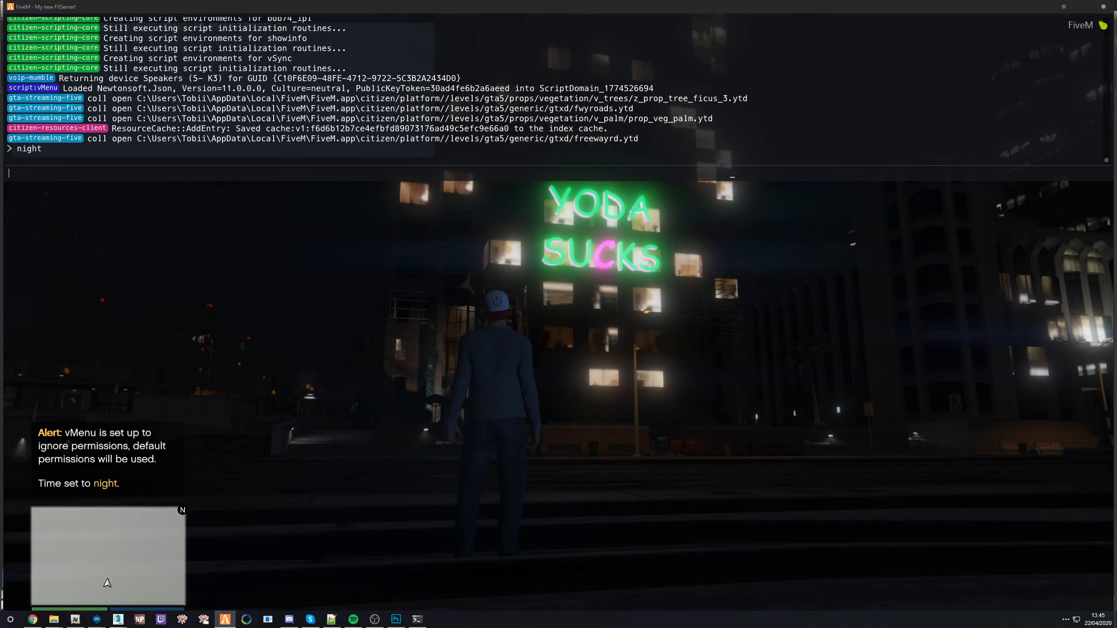
pyautogui.press('F8')
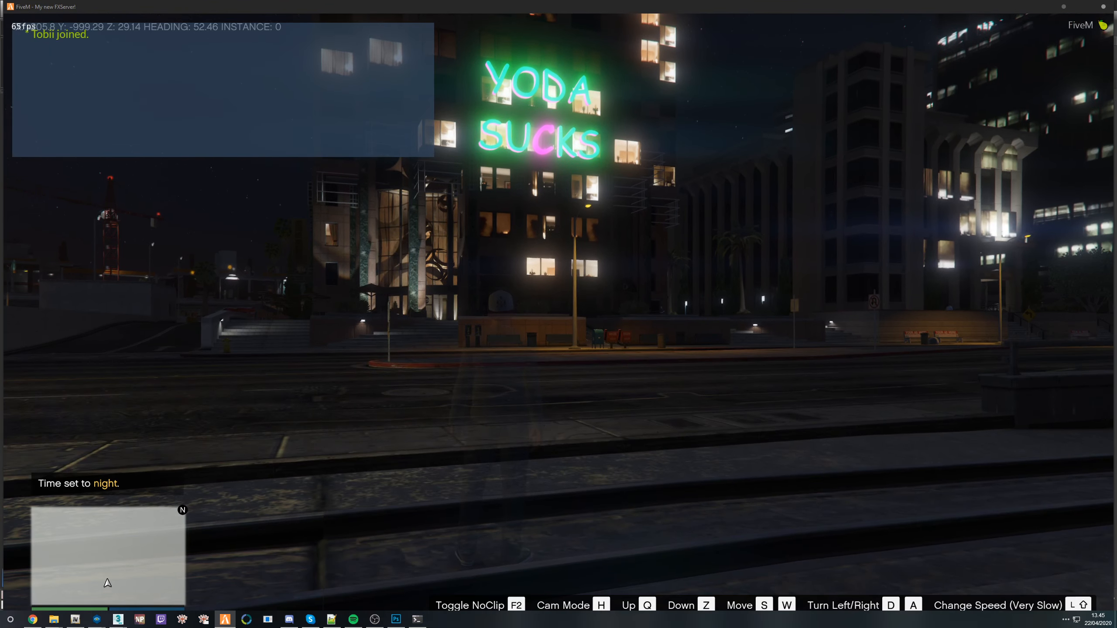
# - Fly around the YODA SUCKS sign in NoClip to examine its glow from near and far, and bring up the server's cmd window
pyautogui.press('q')
pyautogui.press('shift')
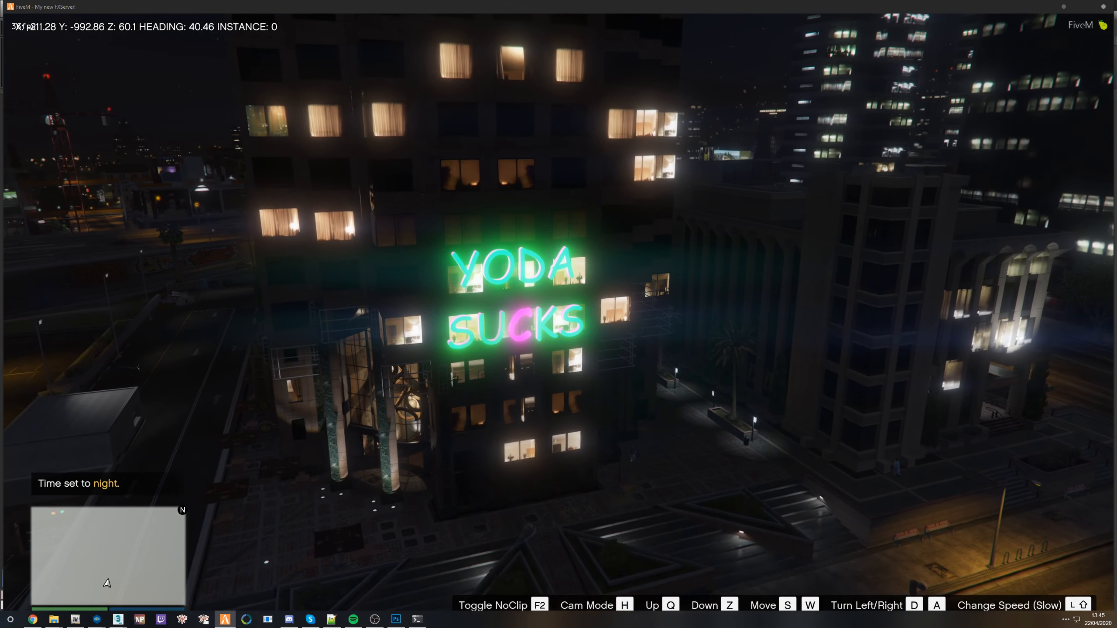
pyautogui.press('s')
pyautogui.press('d')
pyautogui.press('shift')
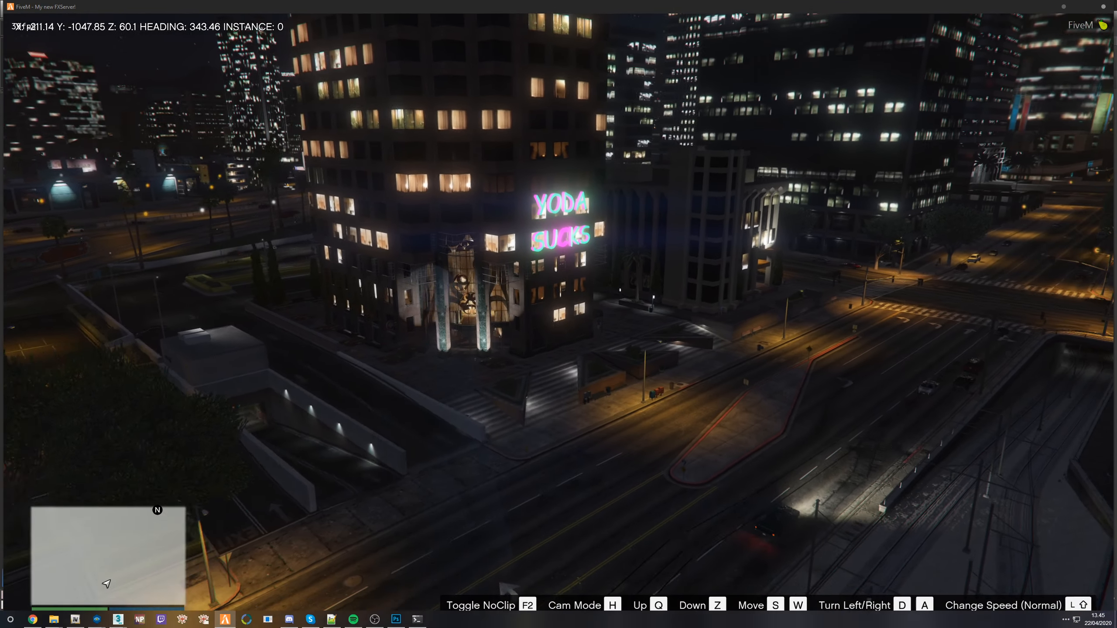
pyautogui.press('s')
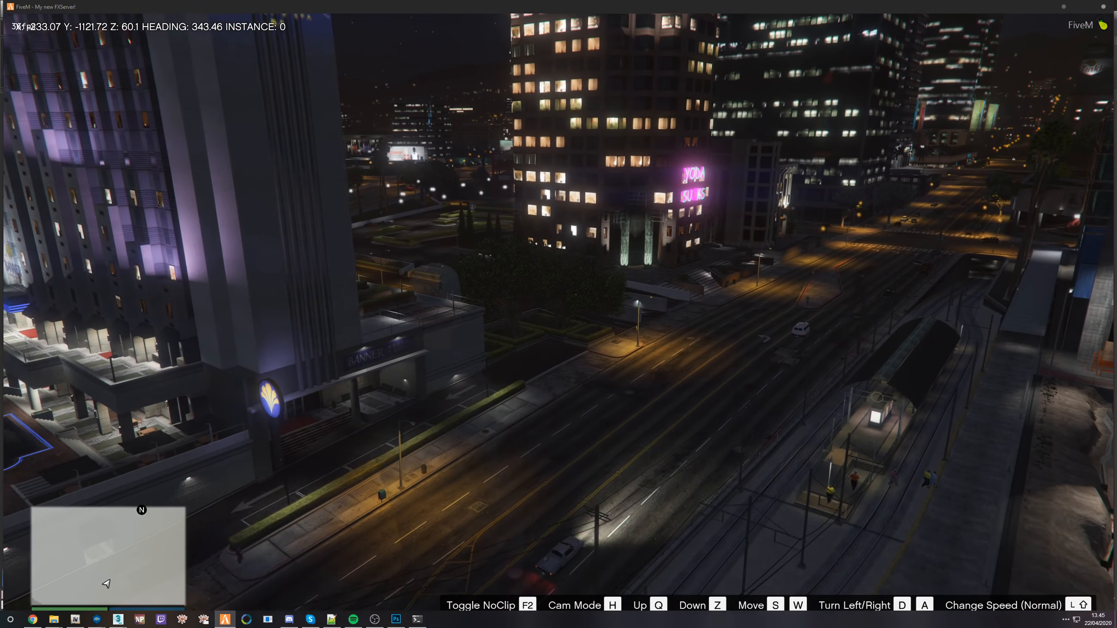
pyautogui.press('w')
pyautogui.press('shift')
pyautogui.press('a')
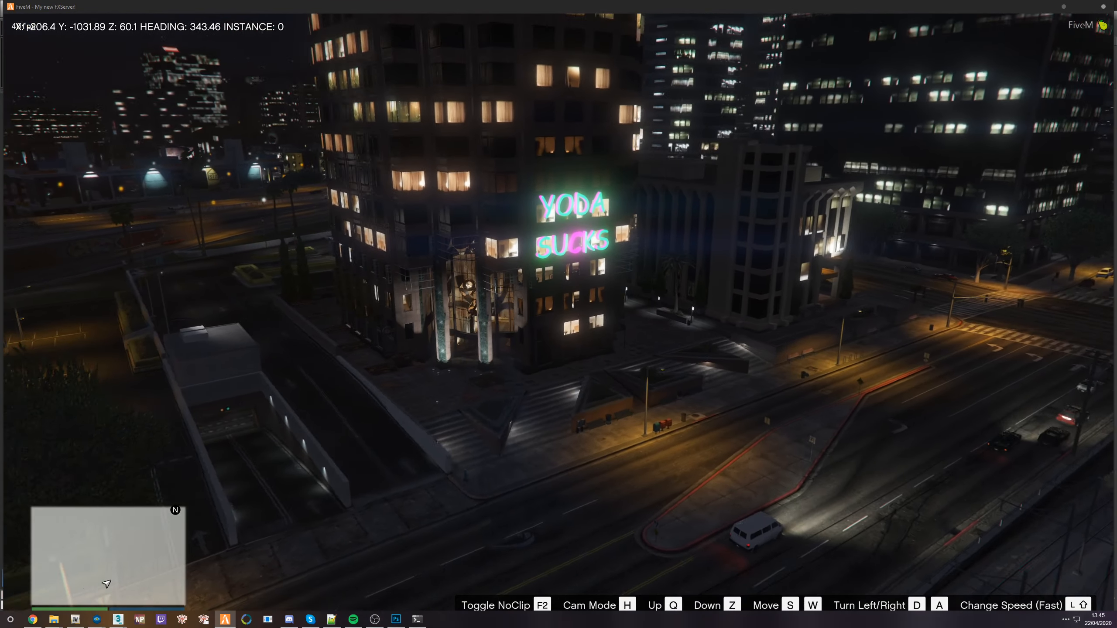
pyautogui.press('a')
pyautogui.press('w')
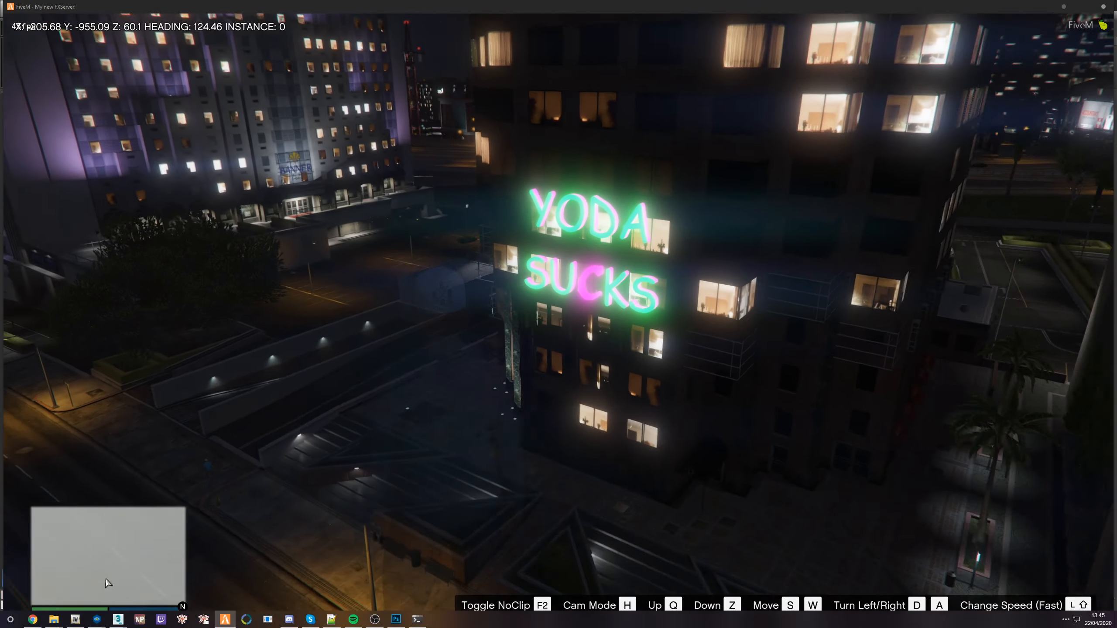
pyautogui.press('w')
pyautogui.press('a')
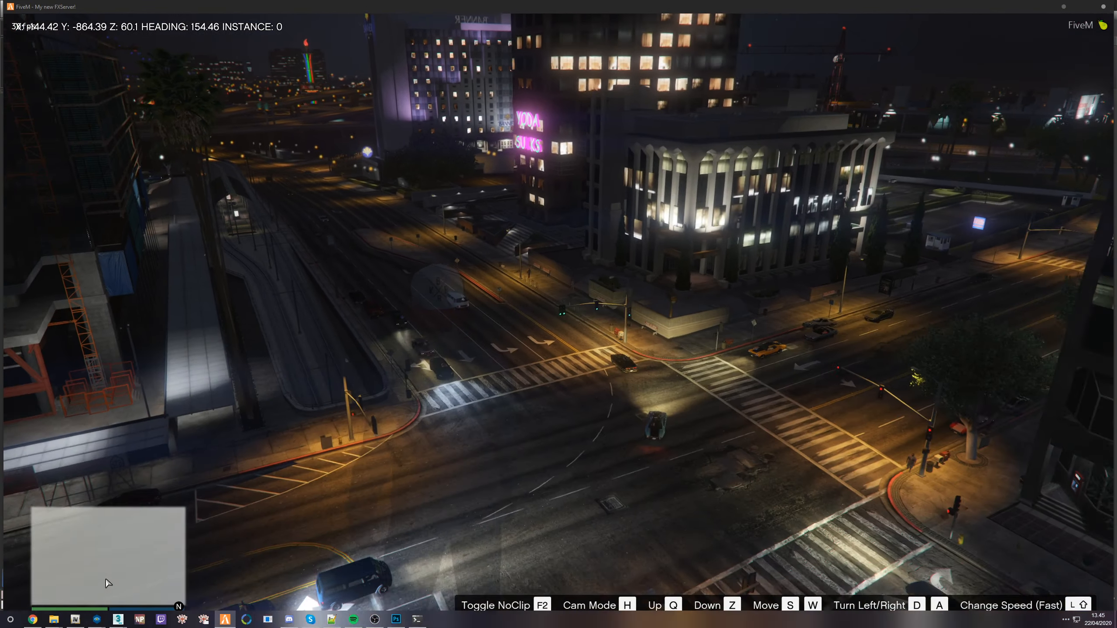
pyautogui.press('w')
pyautogui.press('d')
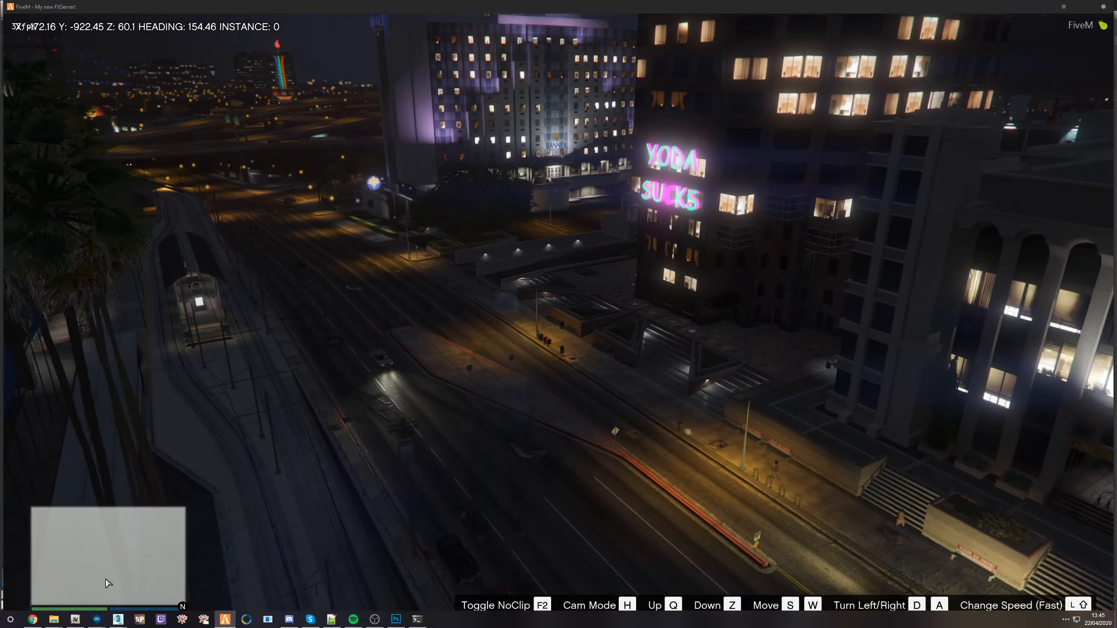
pyautogui.press('d')
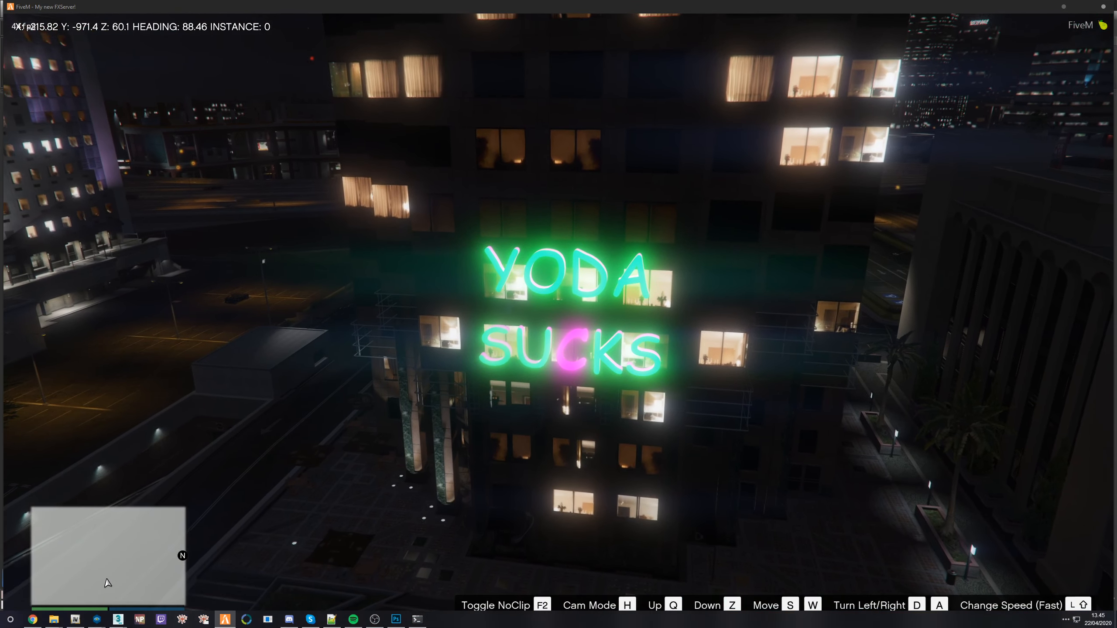
pyautogui.press('z')
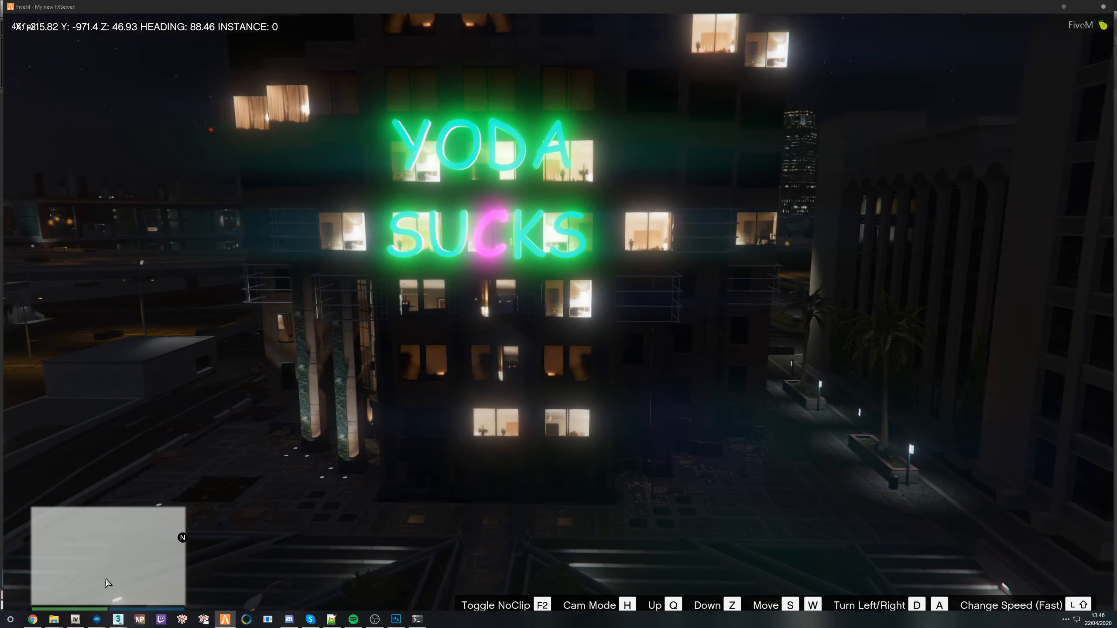
pyautogui.hotkey('alt', 'Tab')
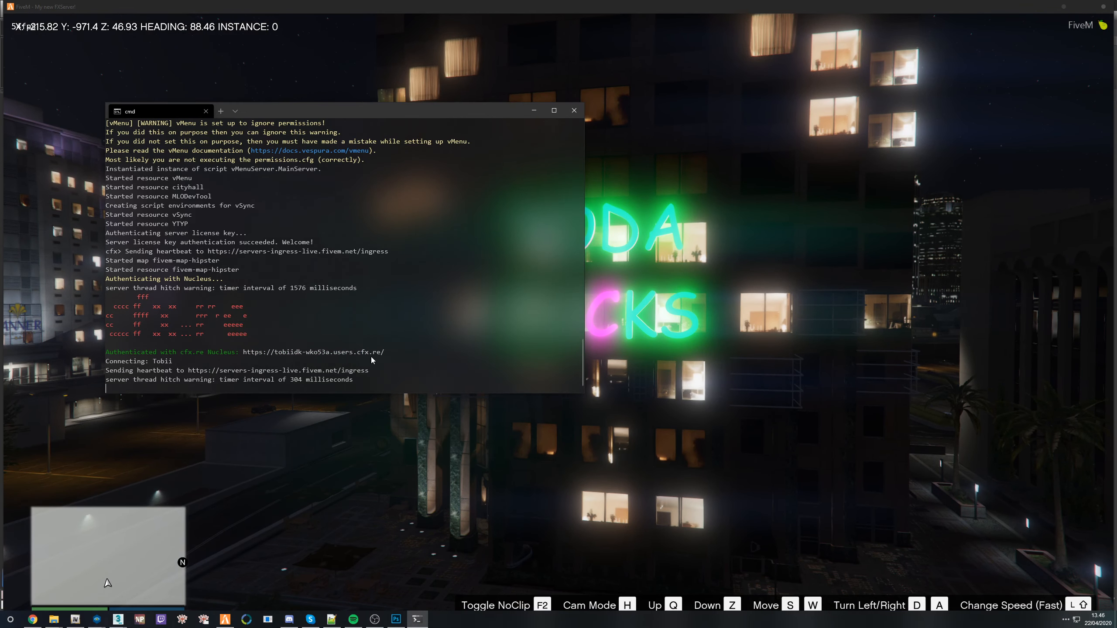